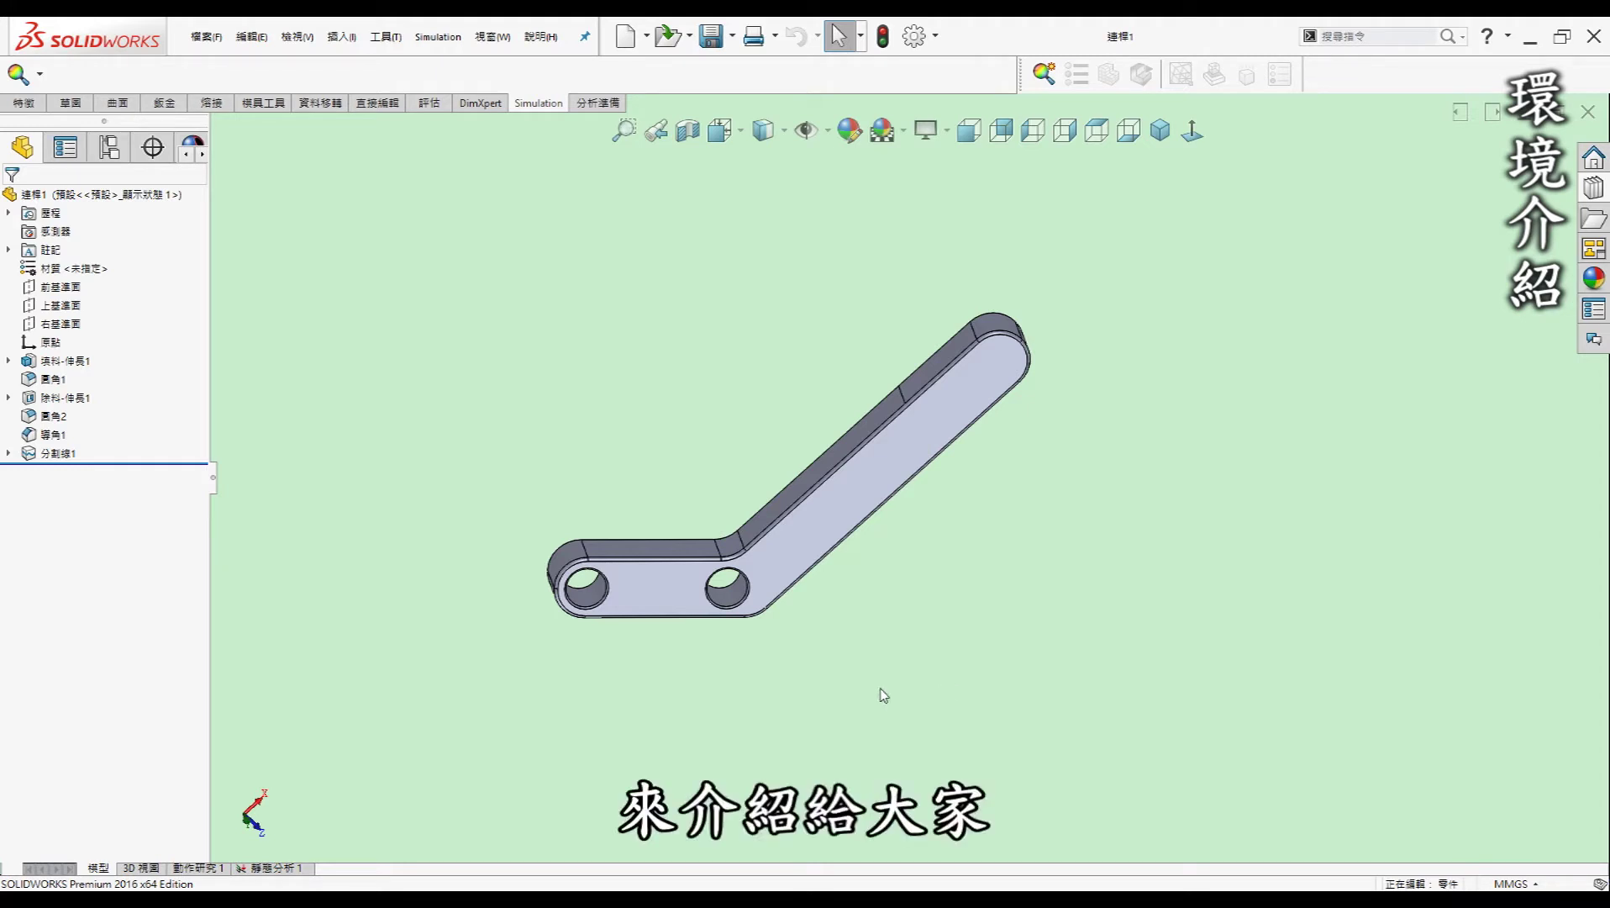
- Confirm SOLIDWORKS Simulation is checked in Add-Ins and display the Simulation command tab
{"action": "left_click", "coordinate": [32, 107]}
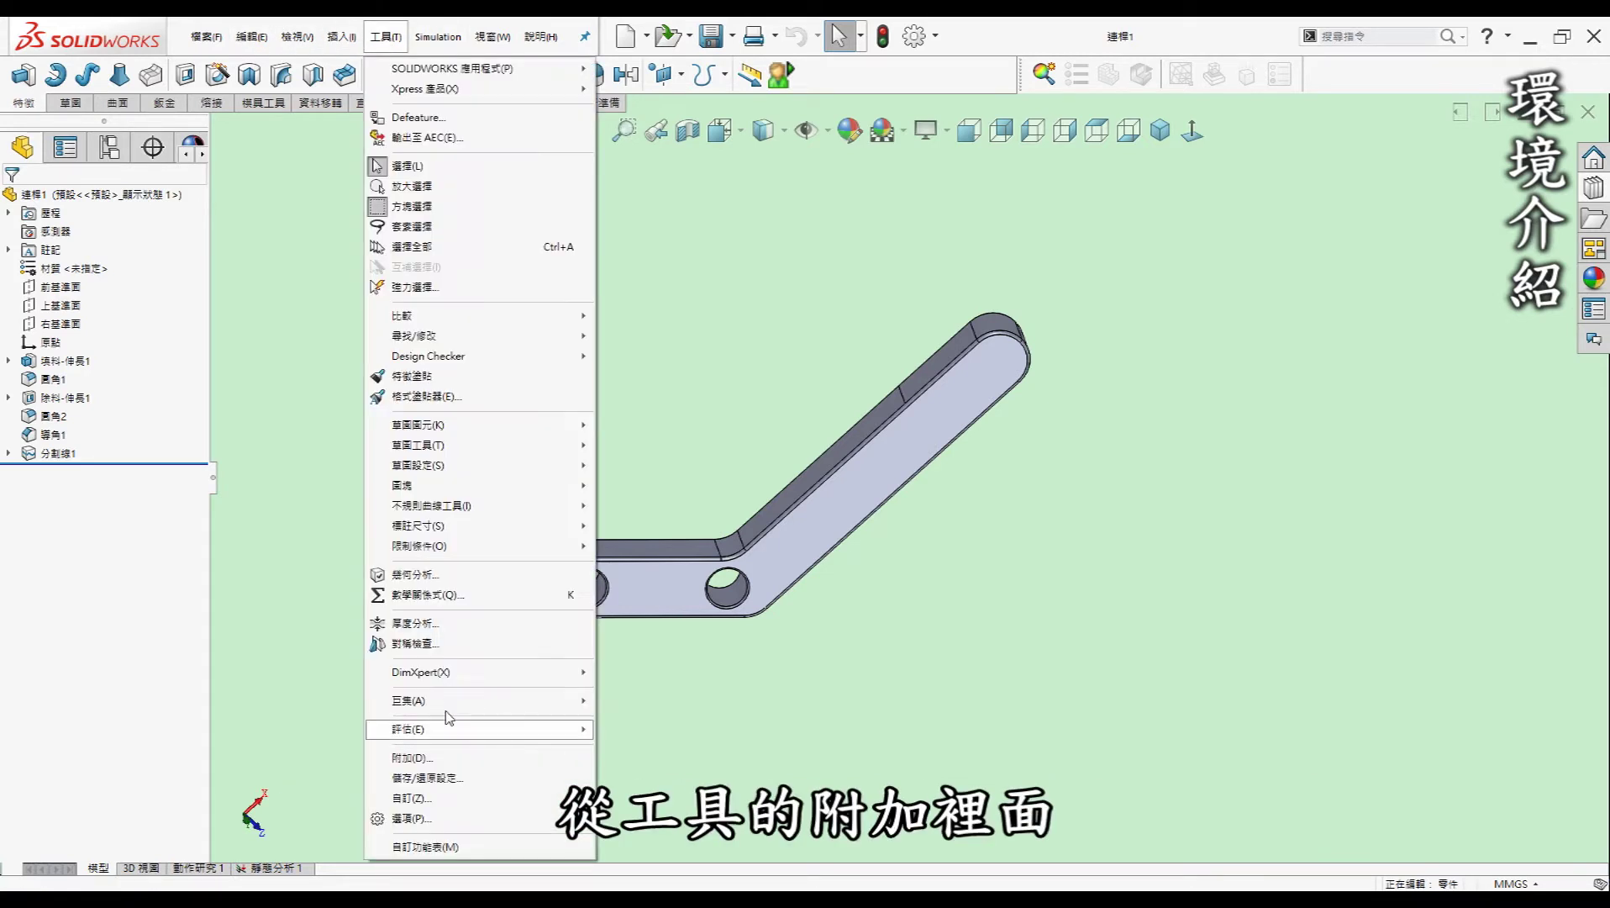
{"action": "left_click", "coordinate": [446, 759]}
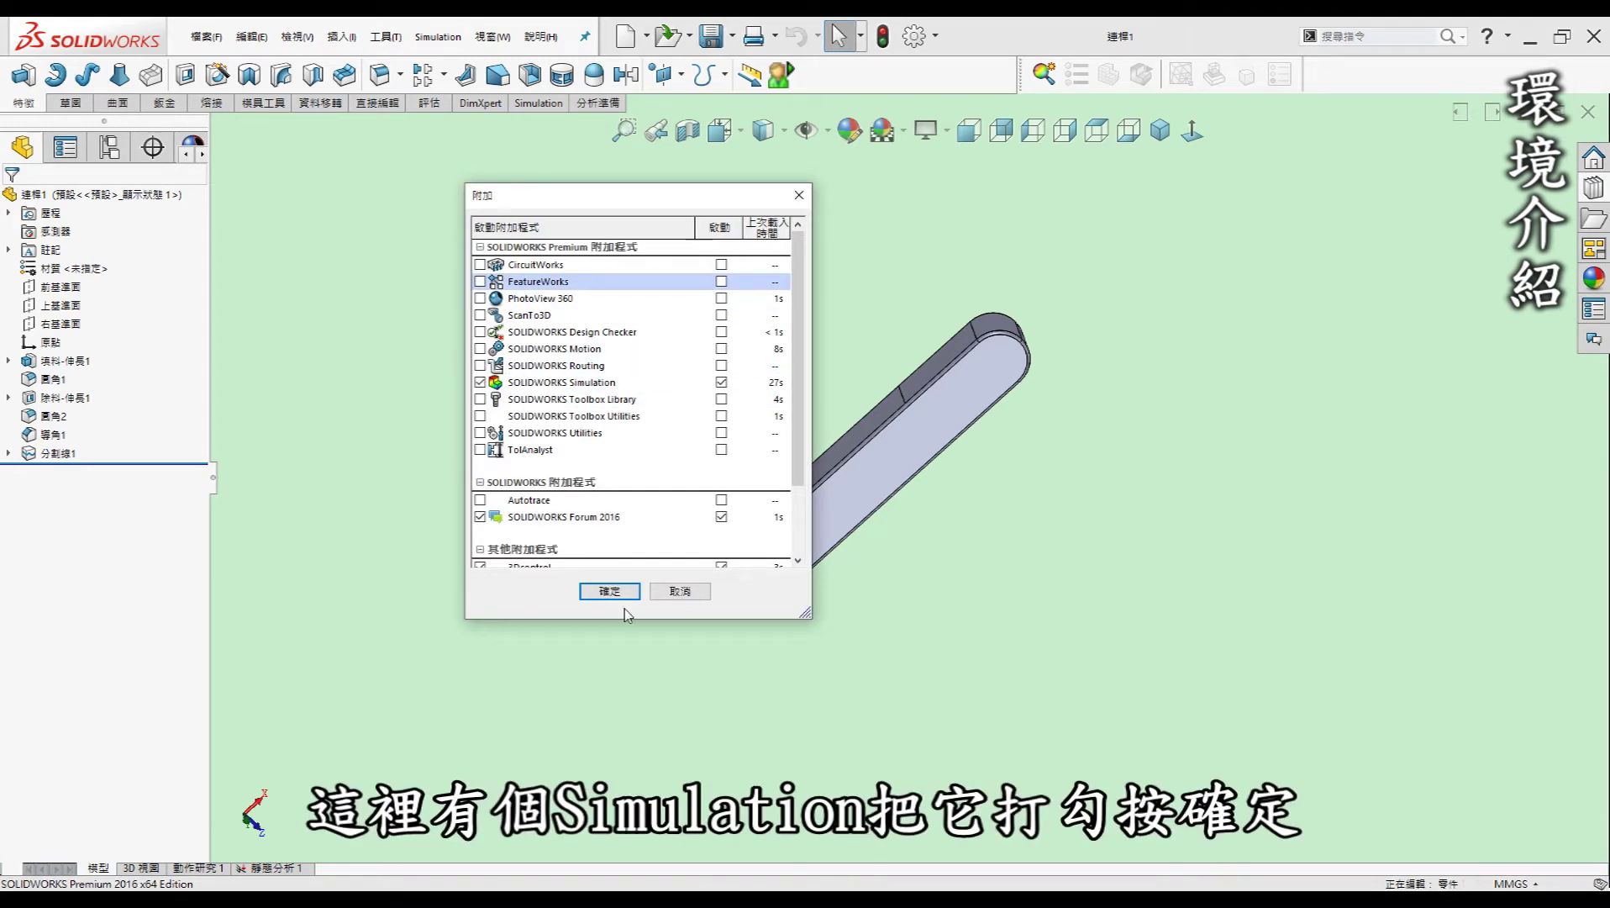
{"action": "left_click", "coordinate": [687, 593]}
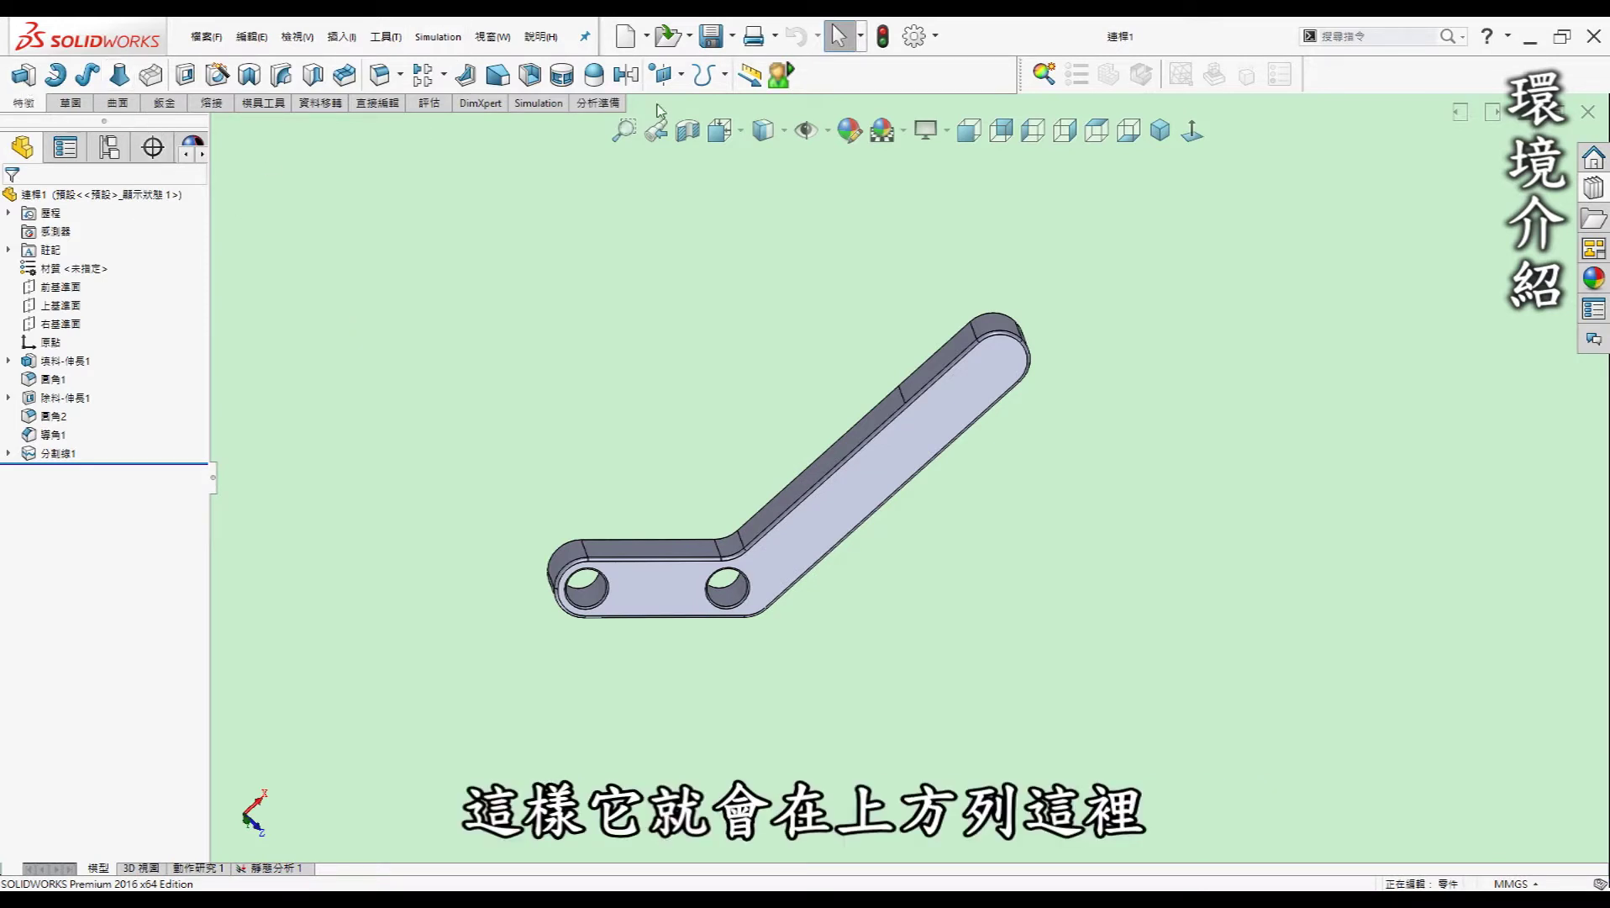
{"action": "left_click", "coordinate": [542, 104]}
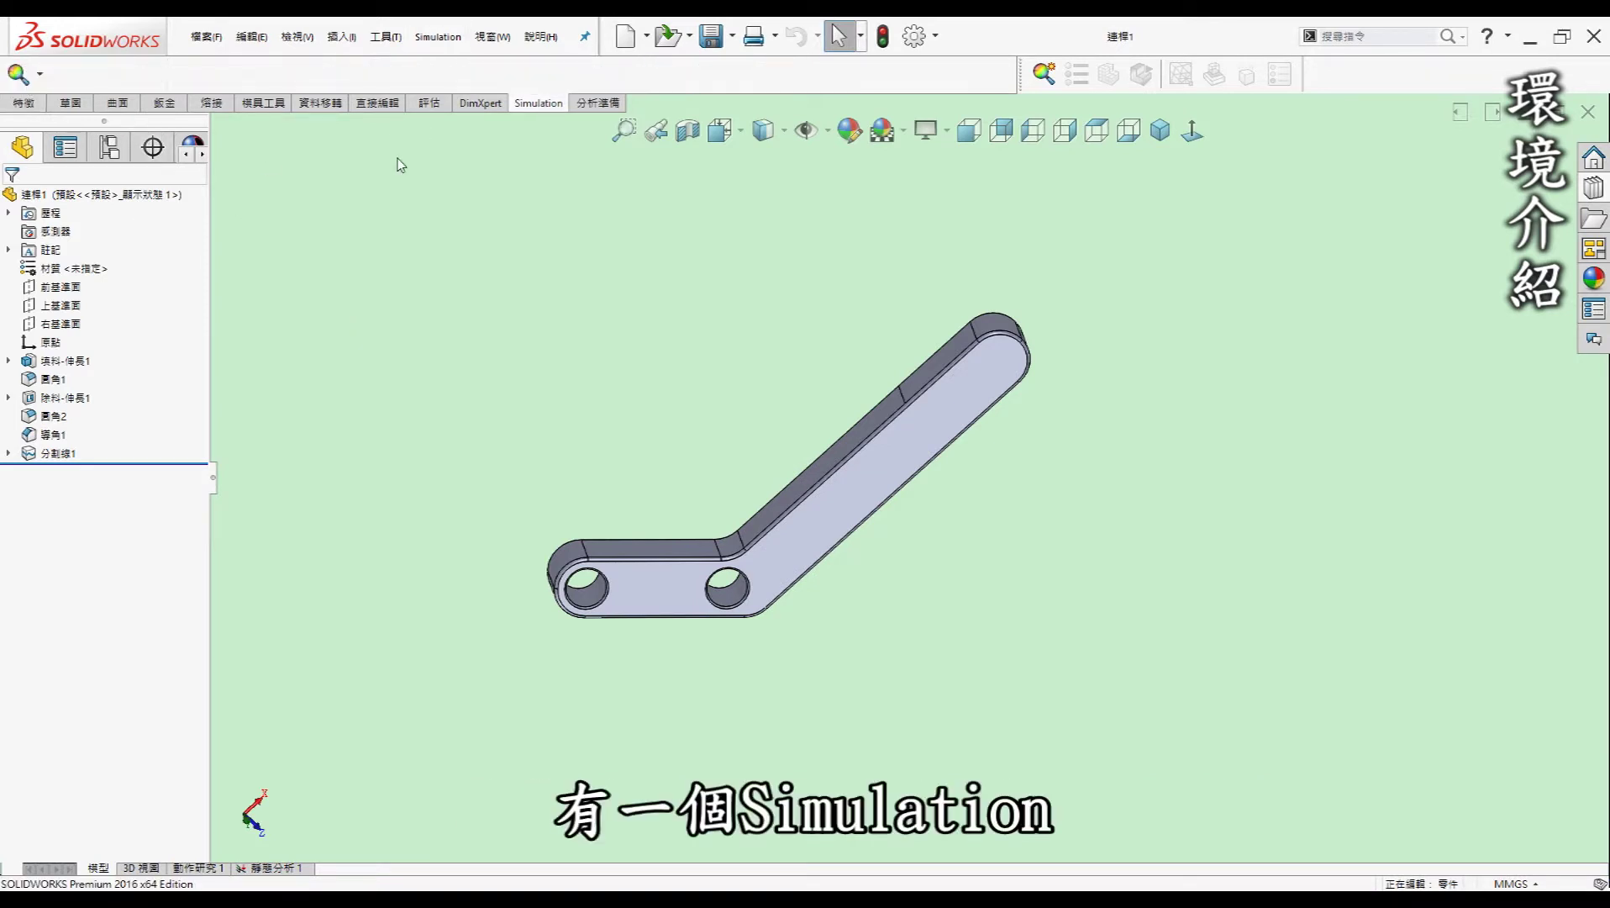
- Start a new study (新研究) from the Study Advisor options
{"action": "left_click", "coordinate": [40, 76]}
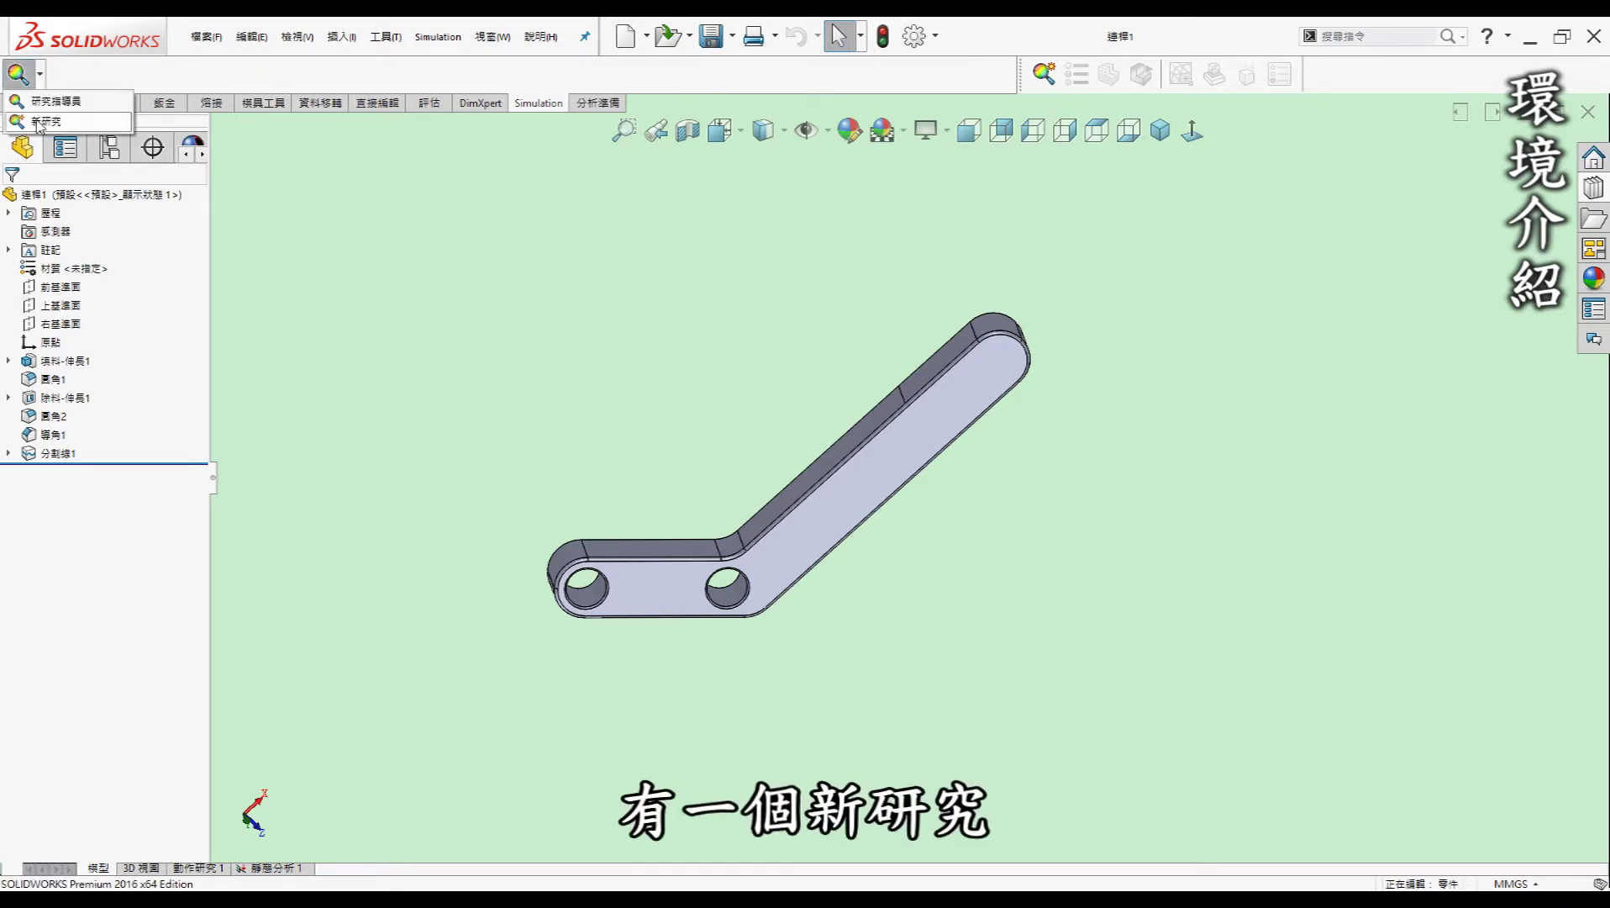
{"action": "left_click", "coordinate": [39, 123]}
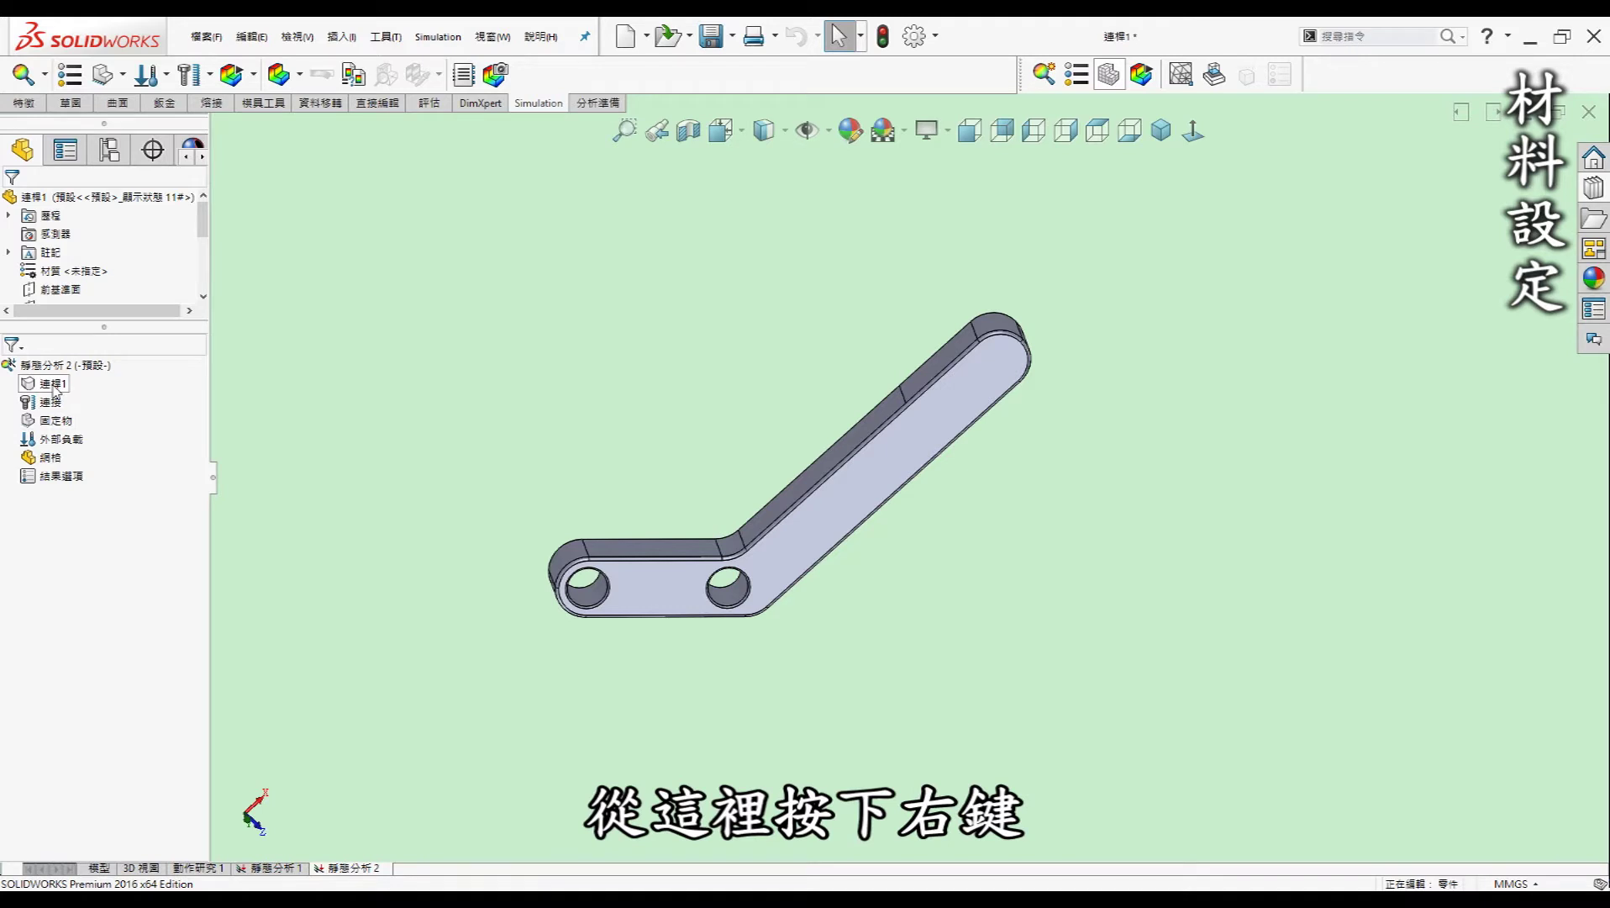
- Open the material window for 連桿1 and browse through the material library
{"action": "right_click", "coordinate": [53, 390]}
{"action": "left_click", "coordinate": [119, 398]}
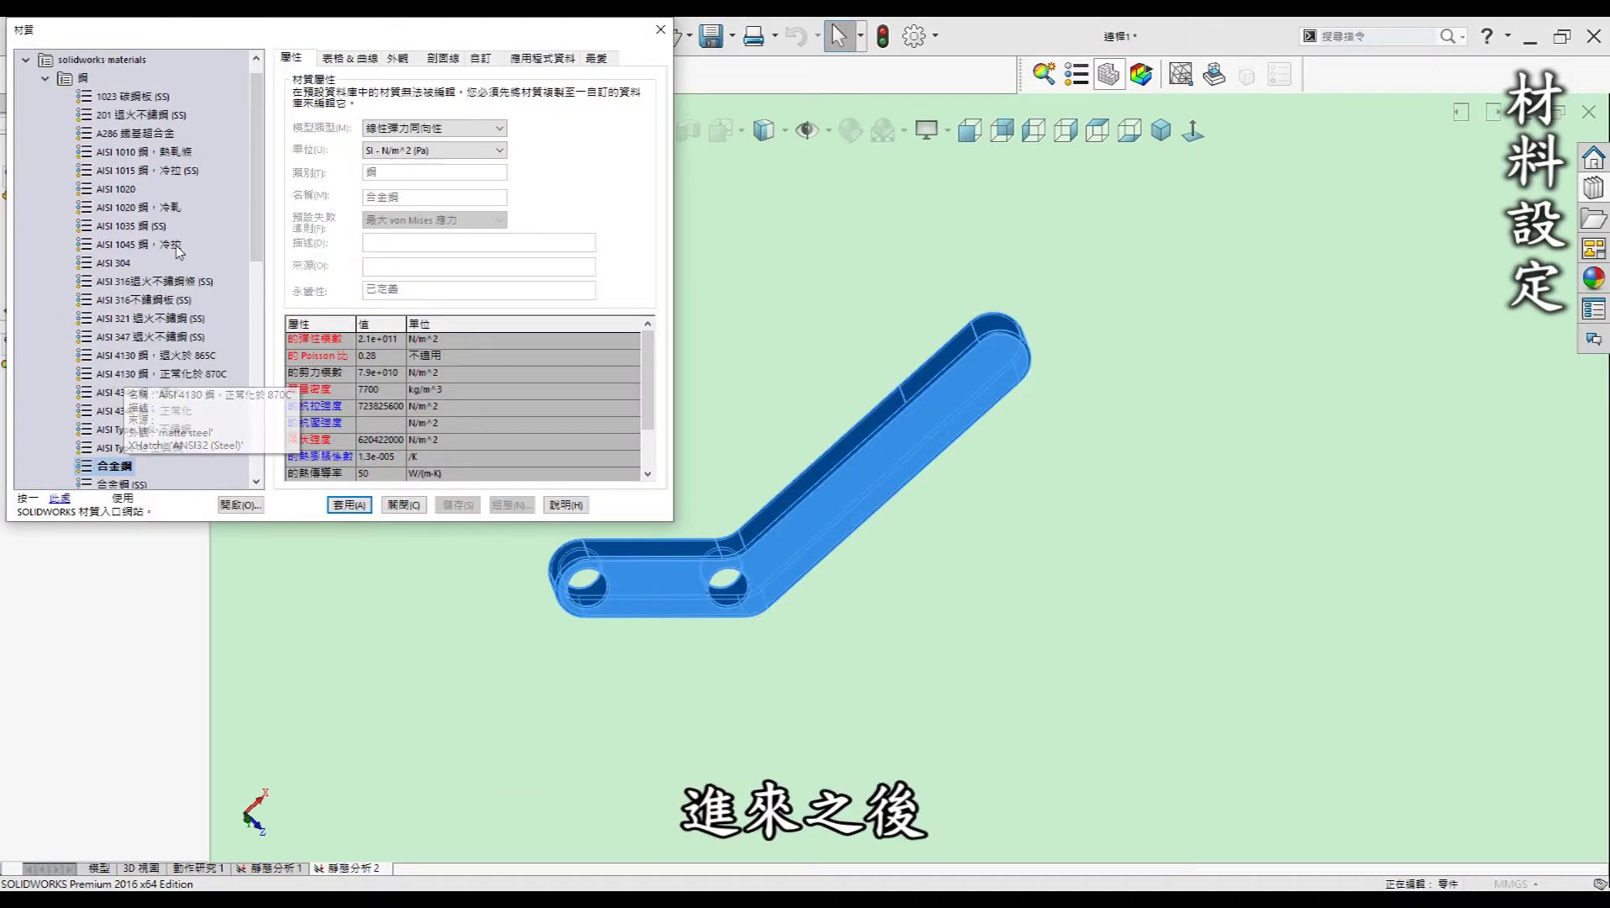
{"action": "left_click_drag", "start_coordinate": [290, 33], "coordinate": [359, 94]}
{"action": "scroll", "coordinate": [328, 185], "scroll_direction": "down", "scroll_amount": 1}
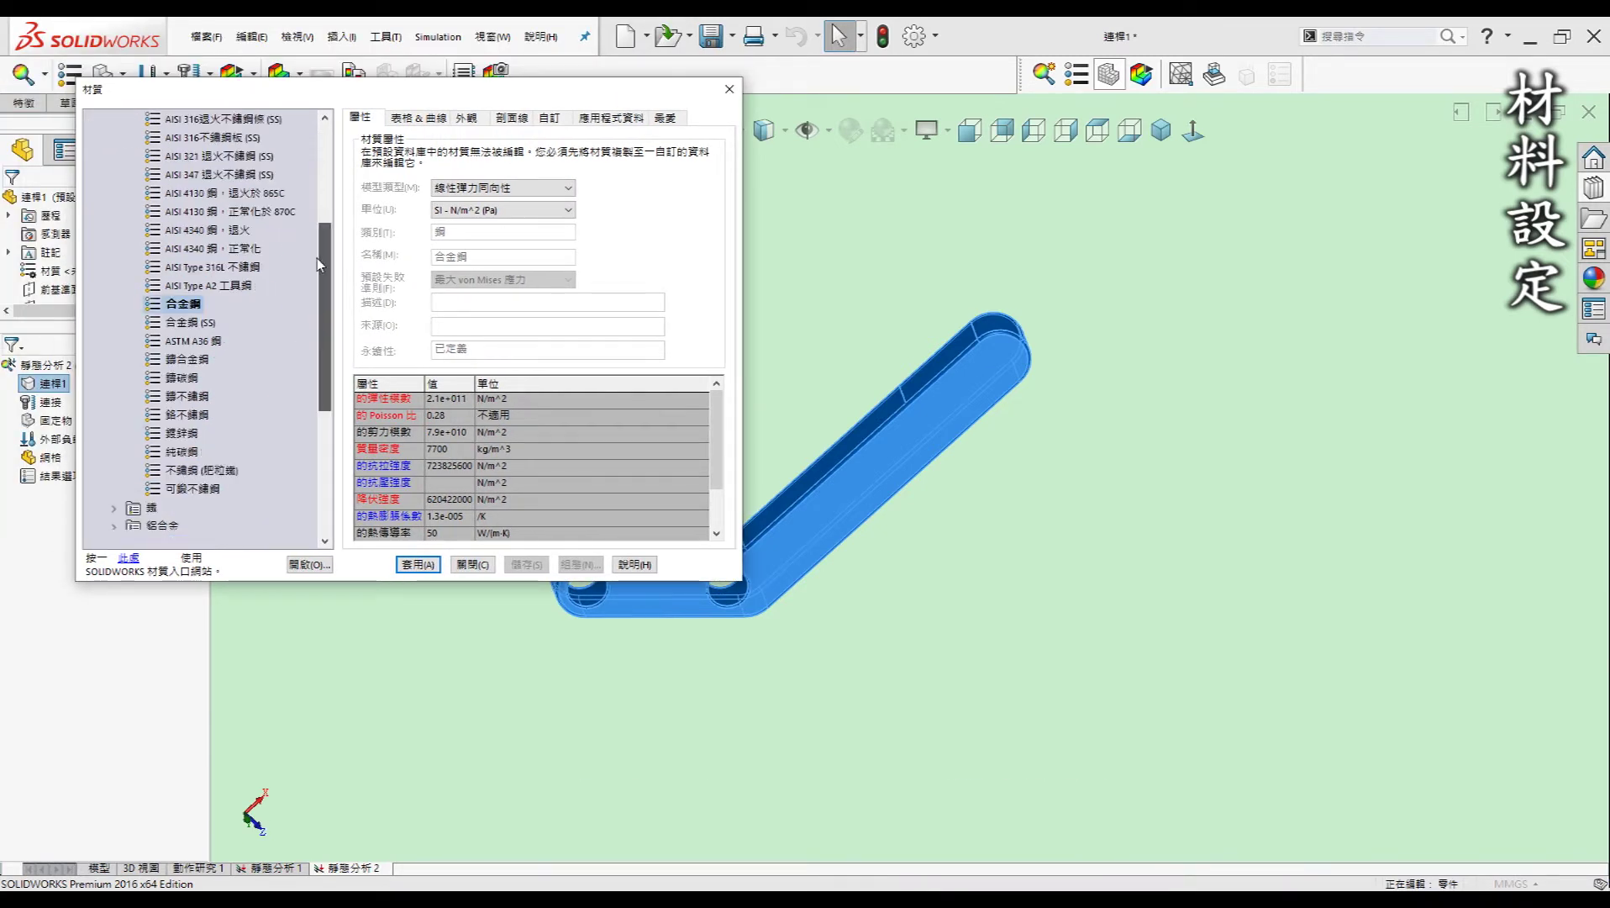
{"action": "scroll", "coordinate": [130, 176], "scroll_direction": "up", "scroll_amount": 3}
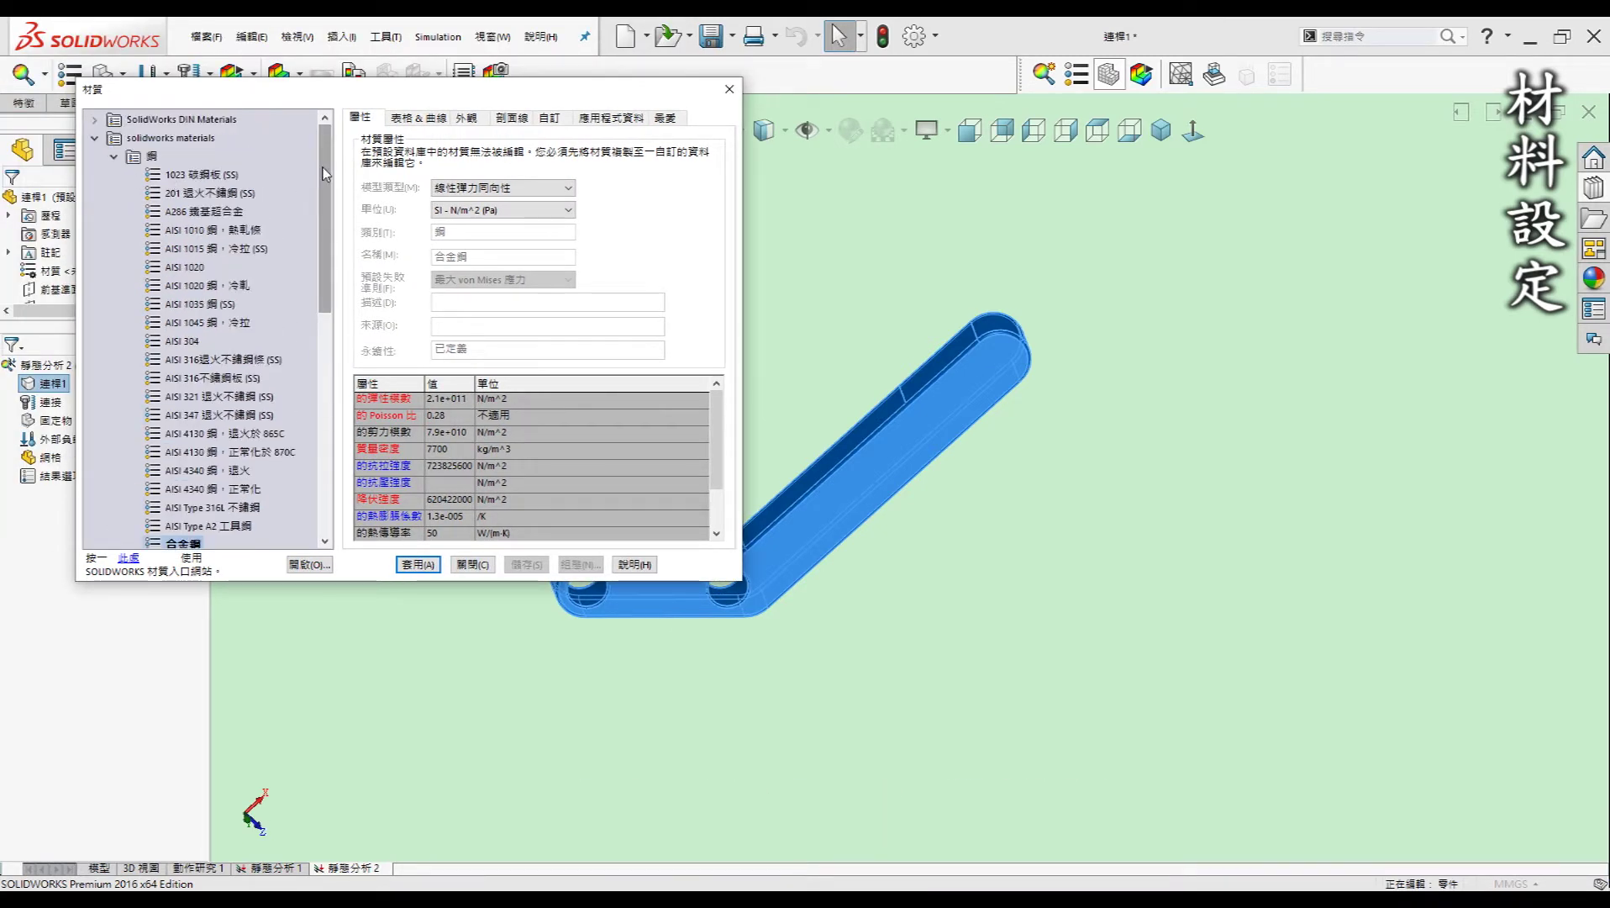
{"action": "scroll", "coordinate": [135, 185], "scroll_direction": "down", "scroll_amount": 3}
{"action": "scroll", "coordinate": [189, 282], "scroll_direction": "down", "scroll_amount": 3}
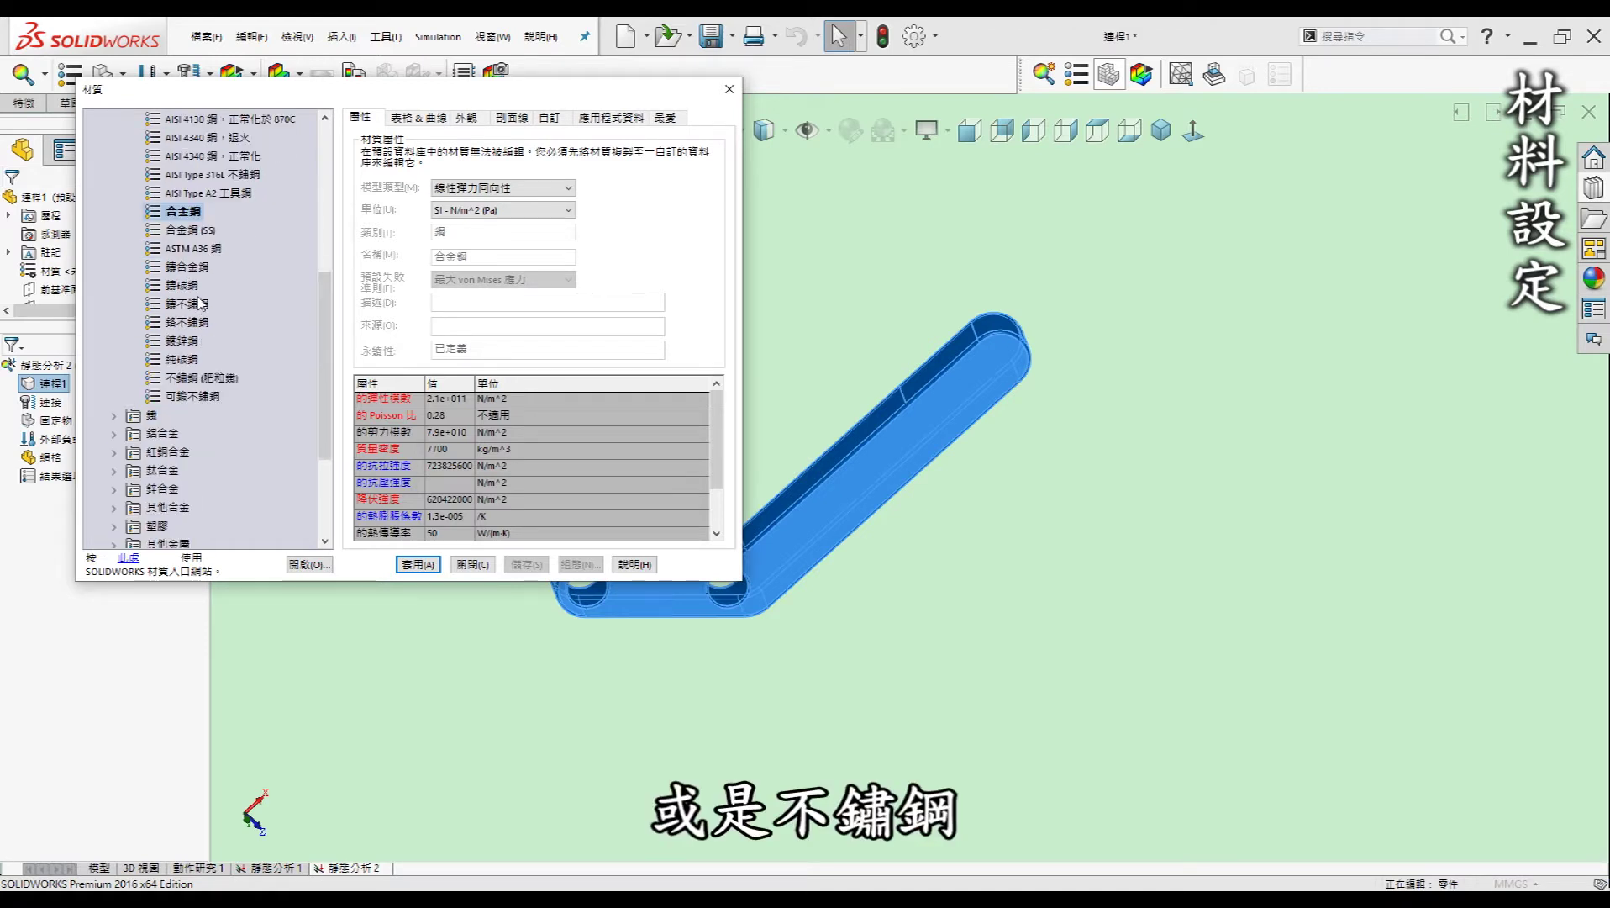
{"action": "scroll", "coordinate": [314, 368], "scroll_direction": "down", "scroll_amount": 2}
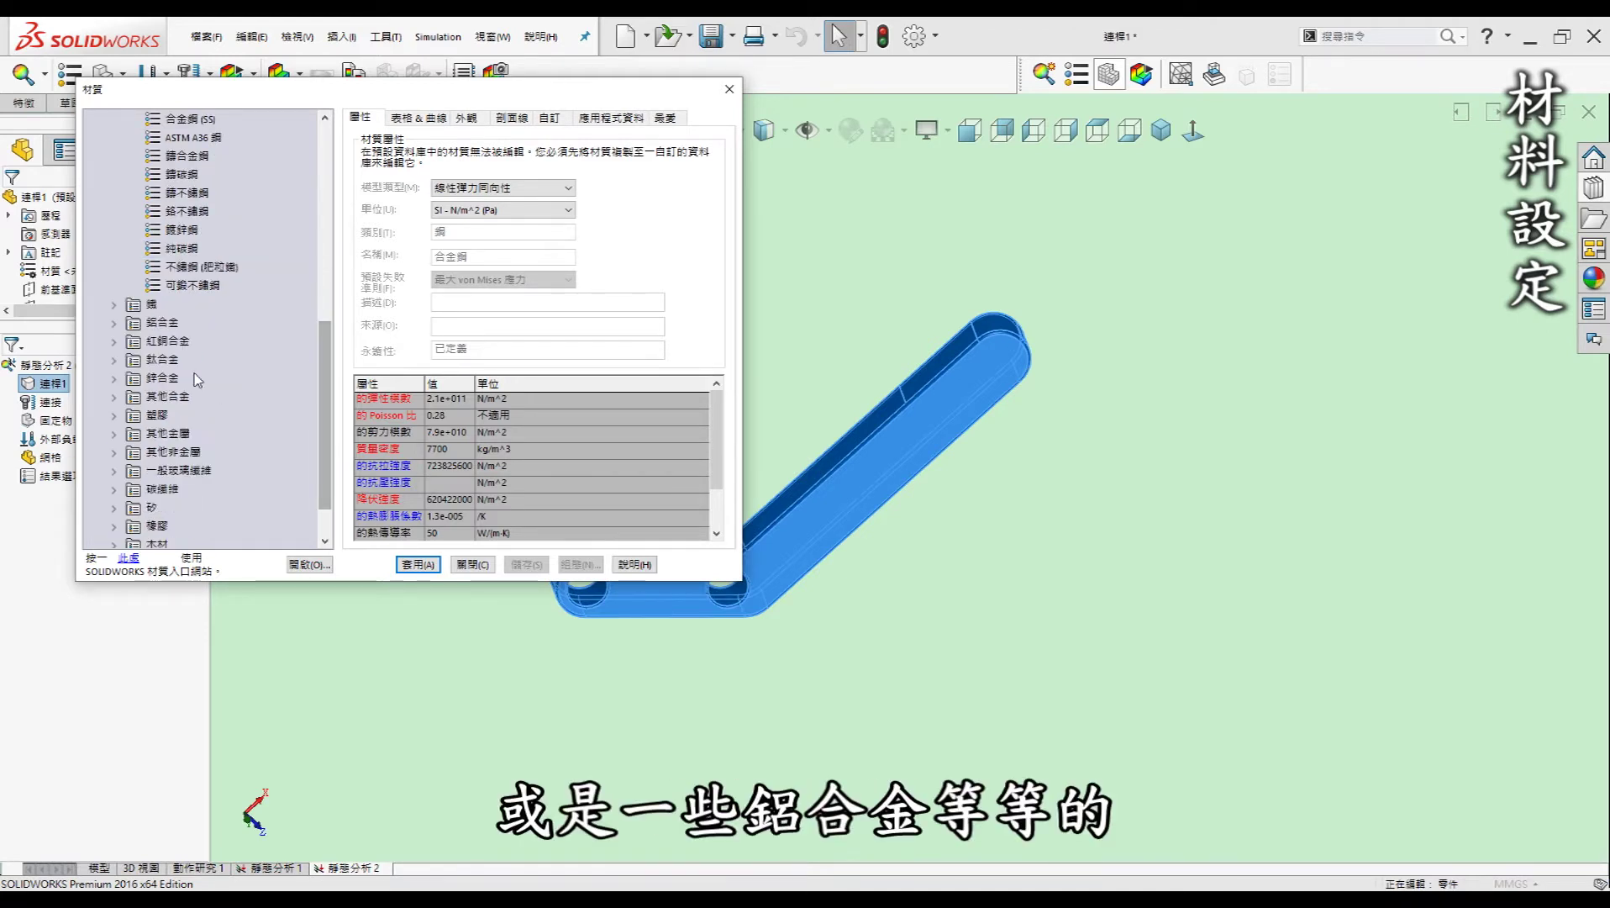
{"action": "scroll", "coordinate": [320, 384], "scroll_direction": "down", "scroll_amount": 1}
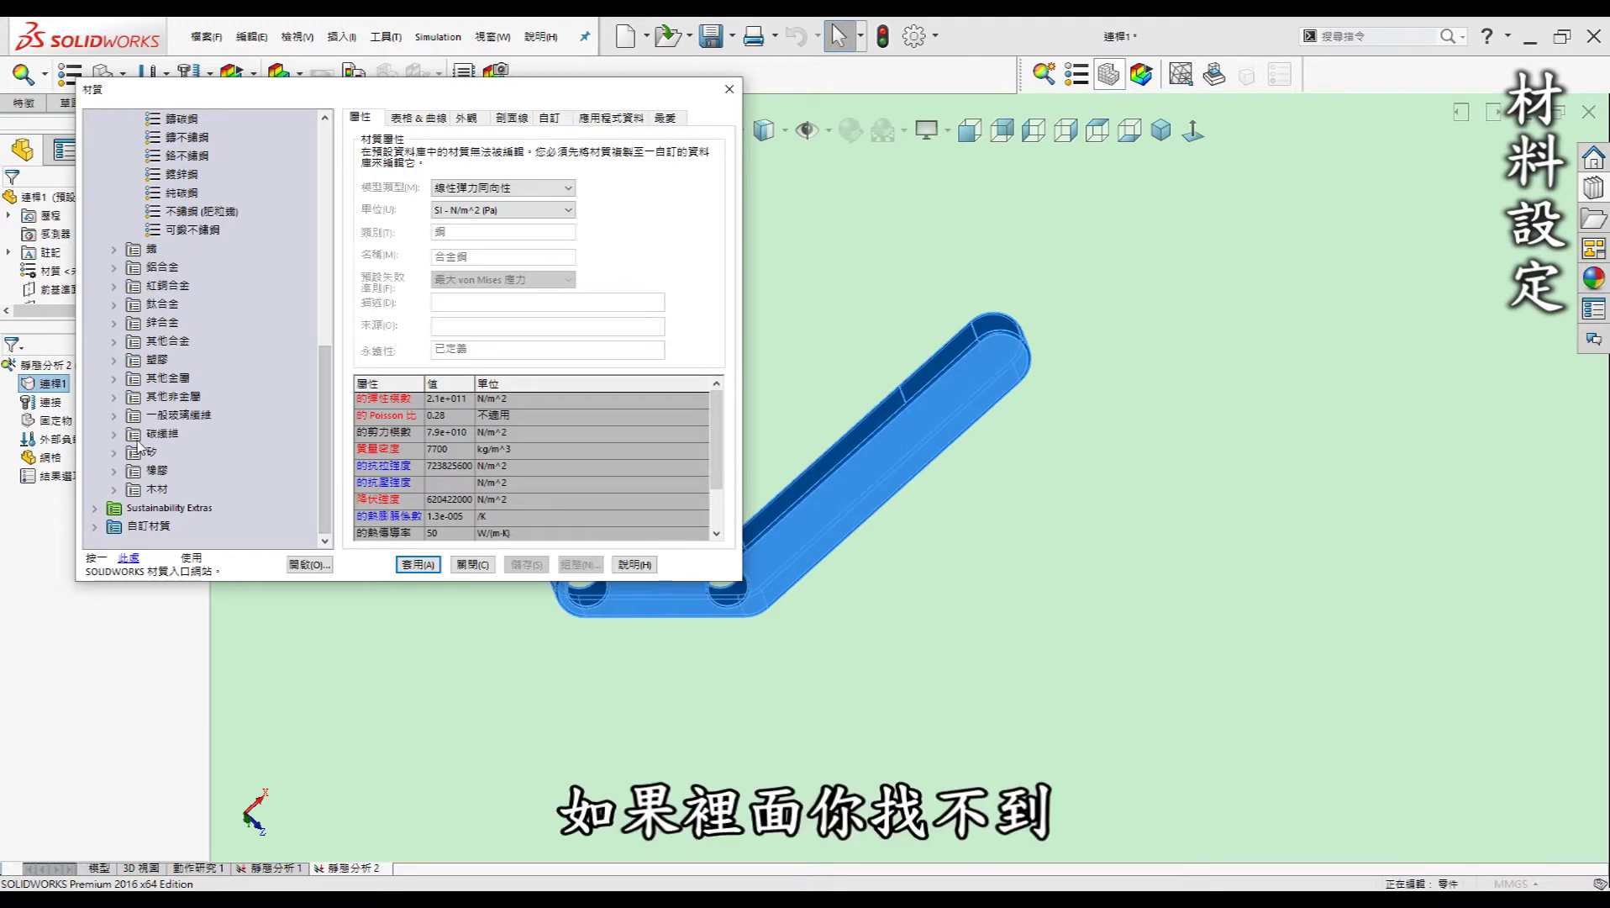
{"action": "left_click_drag", "start_coordinate": [331, 412], "coordinate": [326, 202]}
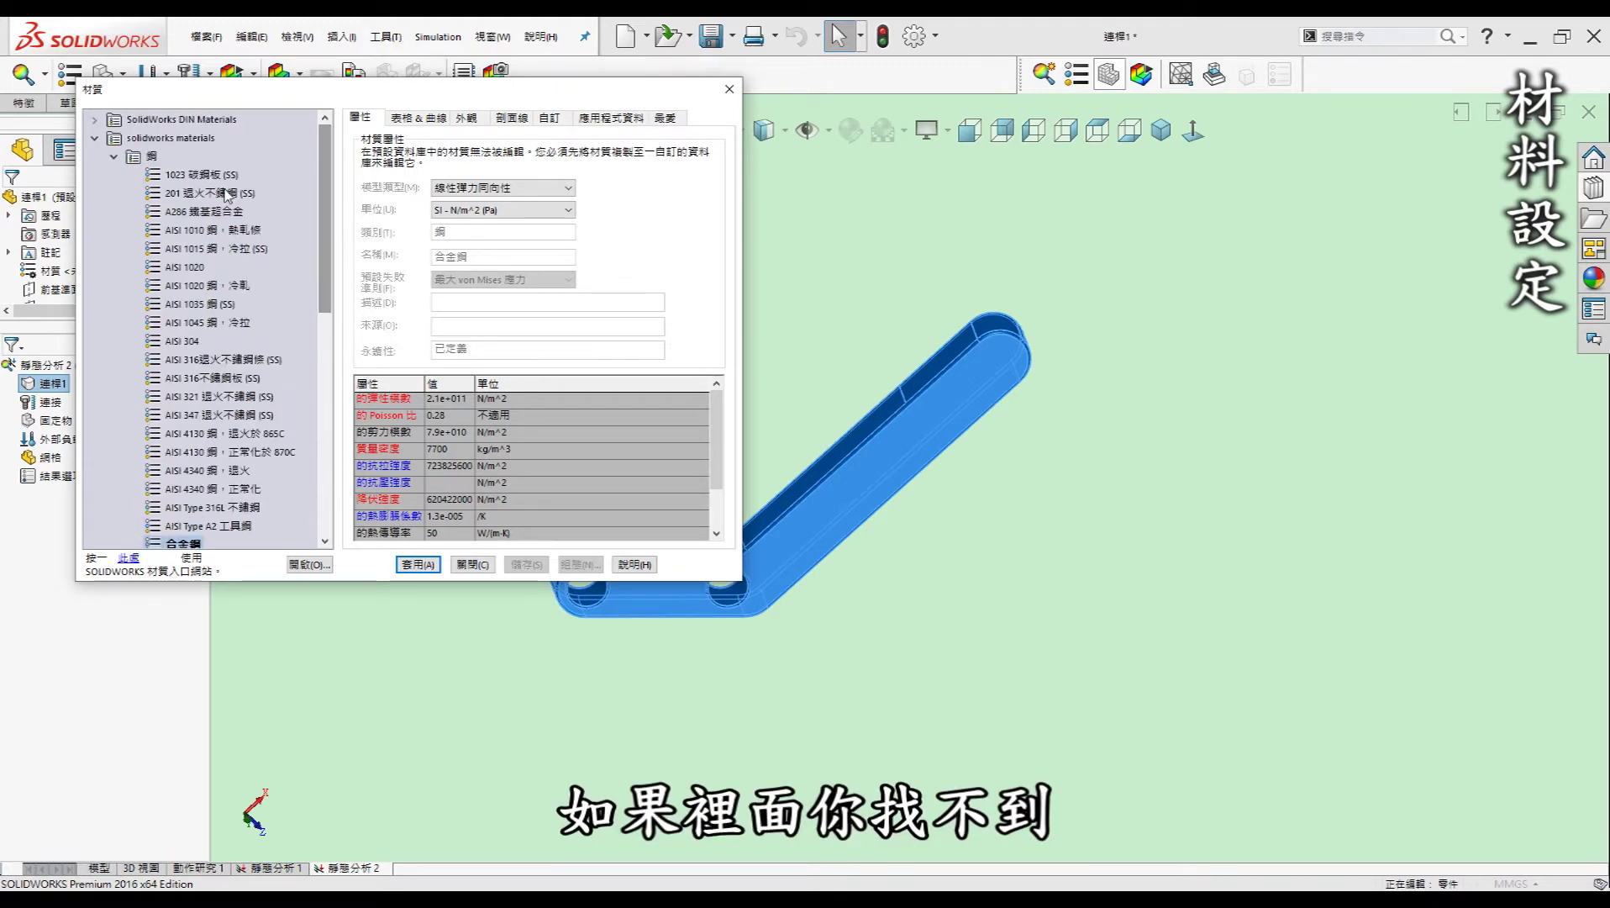
- Inspect a custom plastic material's properties in the custom materials group
{"action": "left_click", "coordinate": [114, 157]}
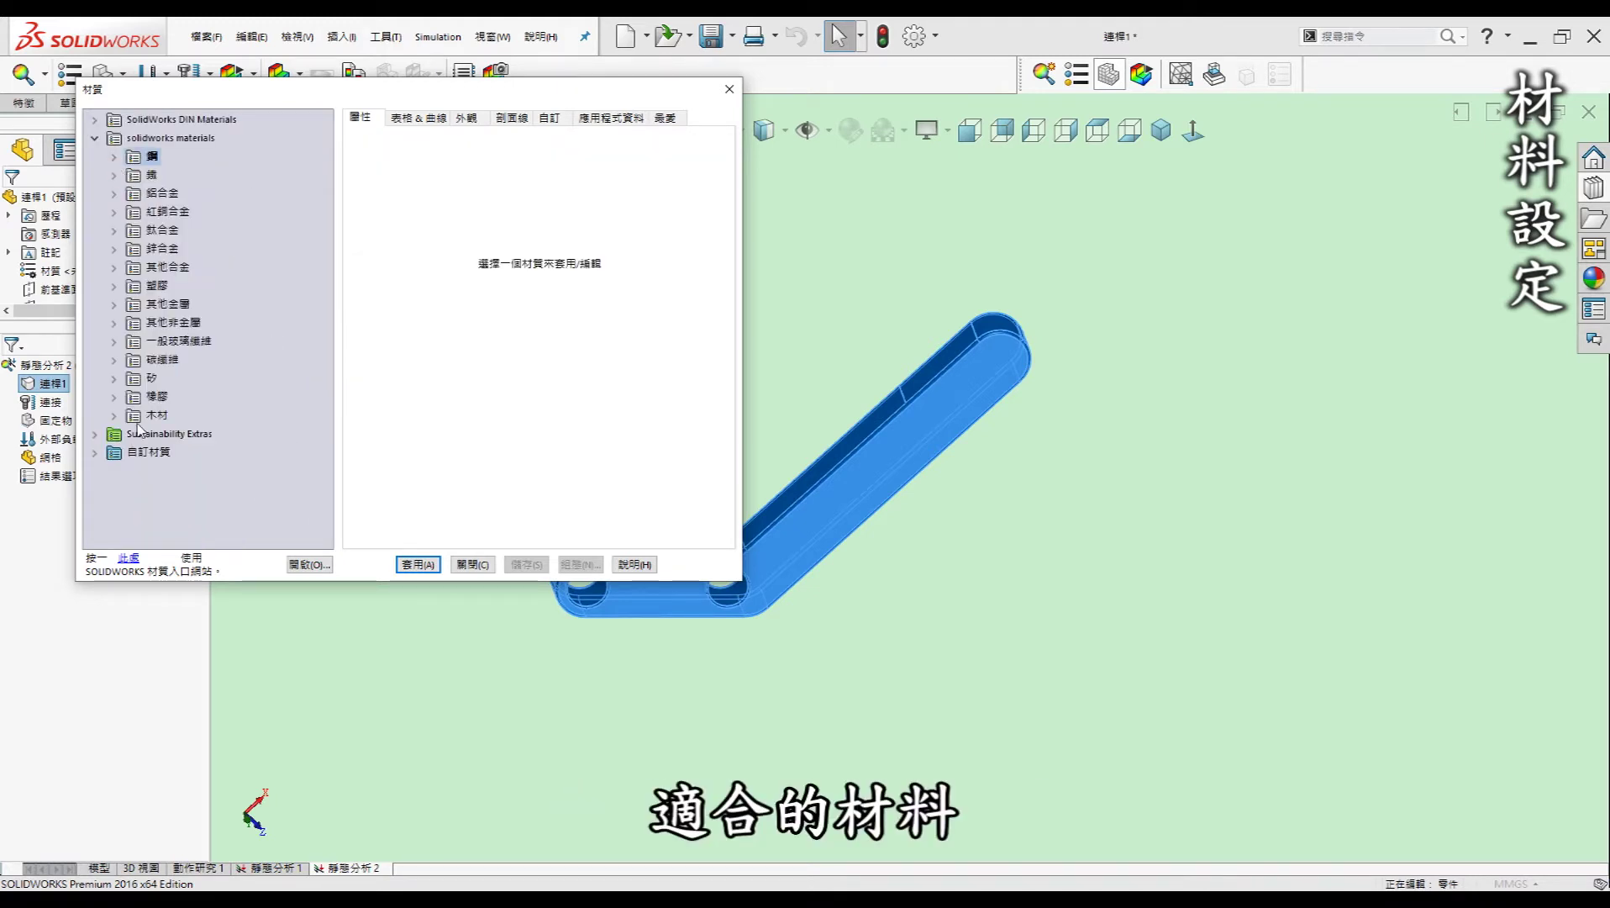
{"action": "left_click", "coordinate": [96, 453]}
{"action": "left_click", "coordinate": [116, 472]}
{"action": "left_click", "coordinate": [172, 493]}
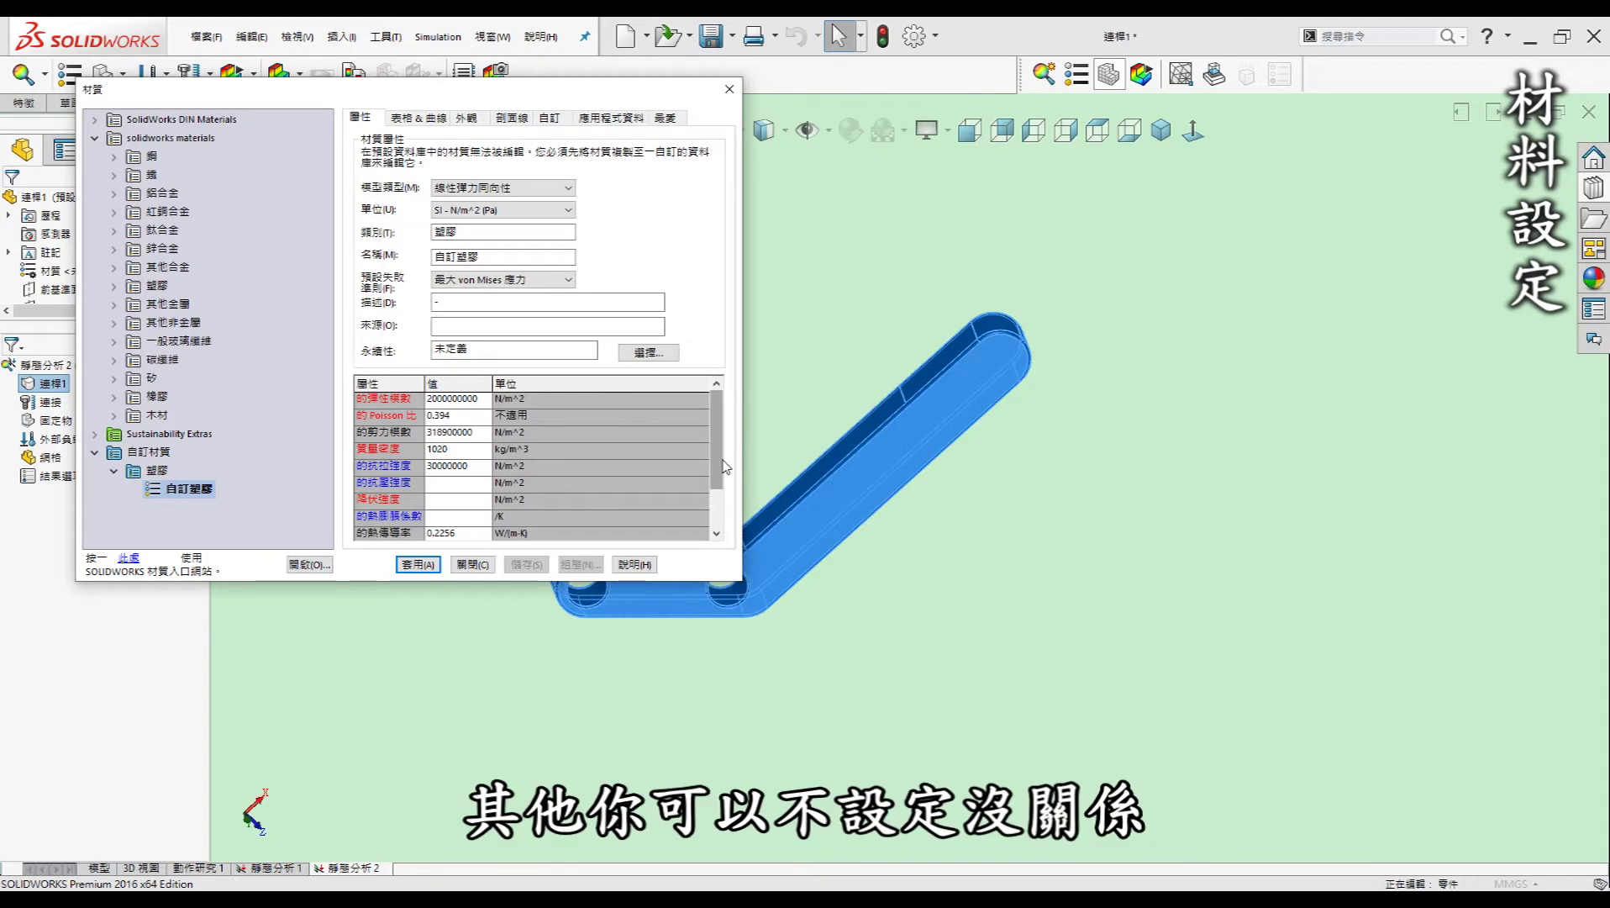
{"action": "scroll", "coordinate": [727, 487], "scroll_direction": "down", "scroll_amount": 1}
{"action": "scroll", "coordinate": [565, 469], "scroll_direction": "up", "scroll_amount": 1}
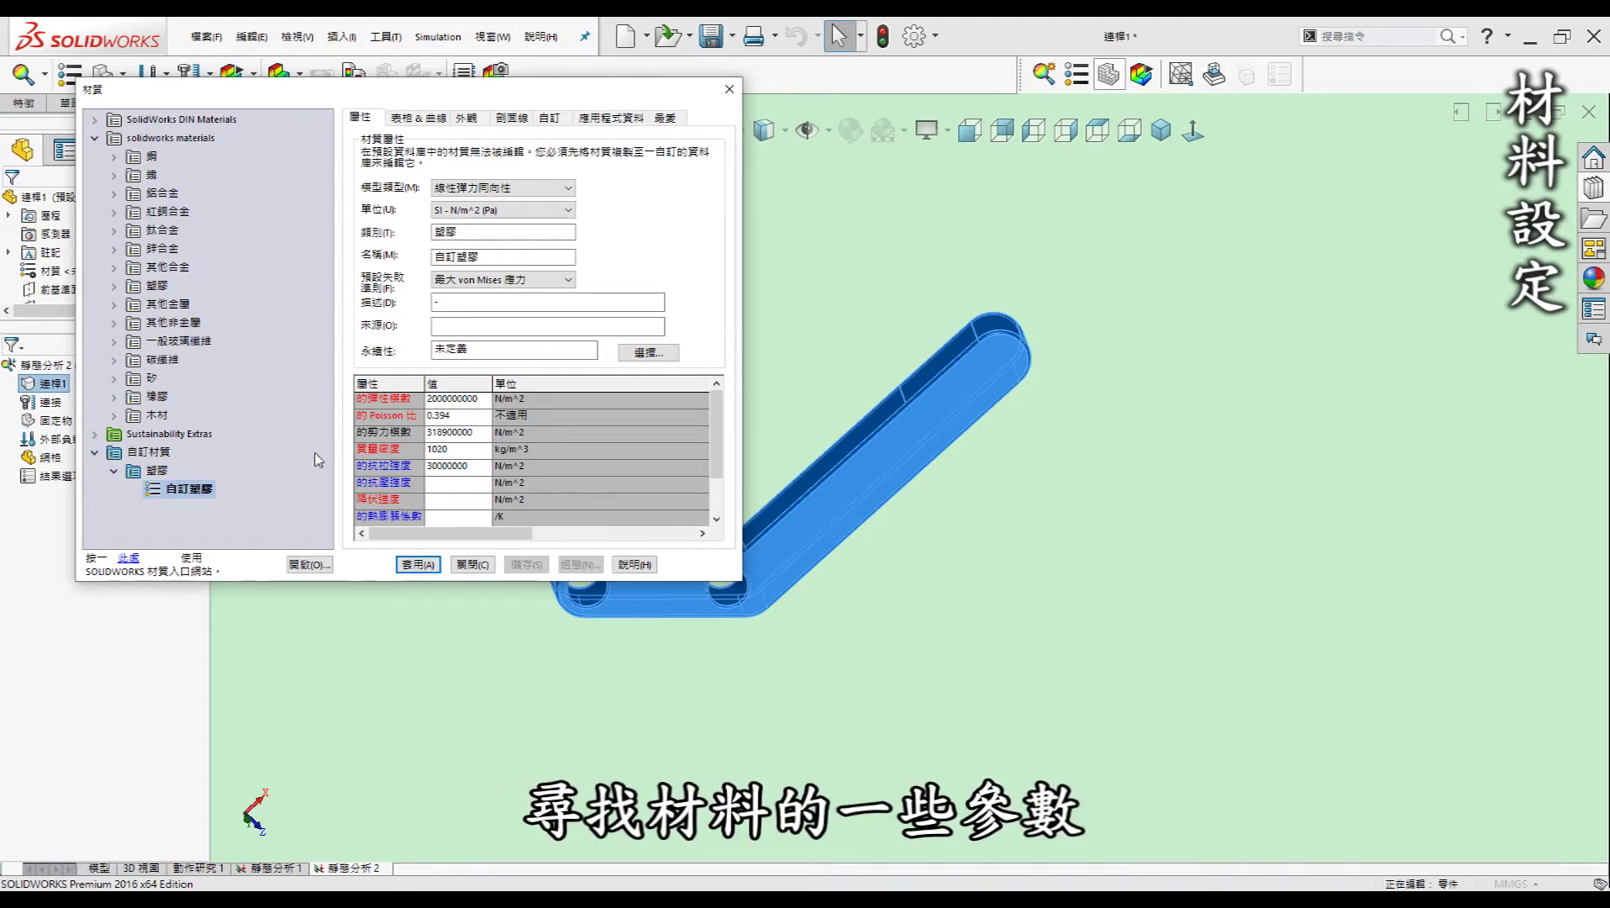
- Apply AISI 1020 from the steel group to the link bar and close the window
{"action": "left_click", "coordinate": [115, 156]}
{"action": "scroll", "coordinate": [191, 261], "scroll_direction": "up", "scroll_amount": 1}
{"action": "scroll", "coordinate": [191, 261], "scroll_direction": "up", "scroll_amount": 1}
{"action": "left_click", "coordinate": [187, 266]}
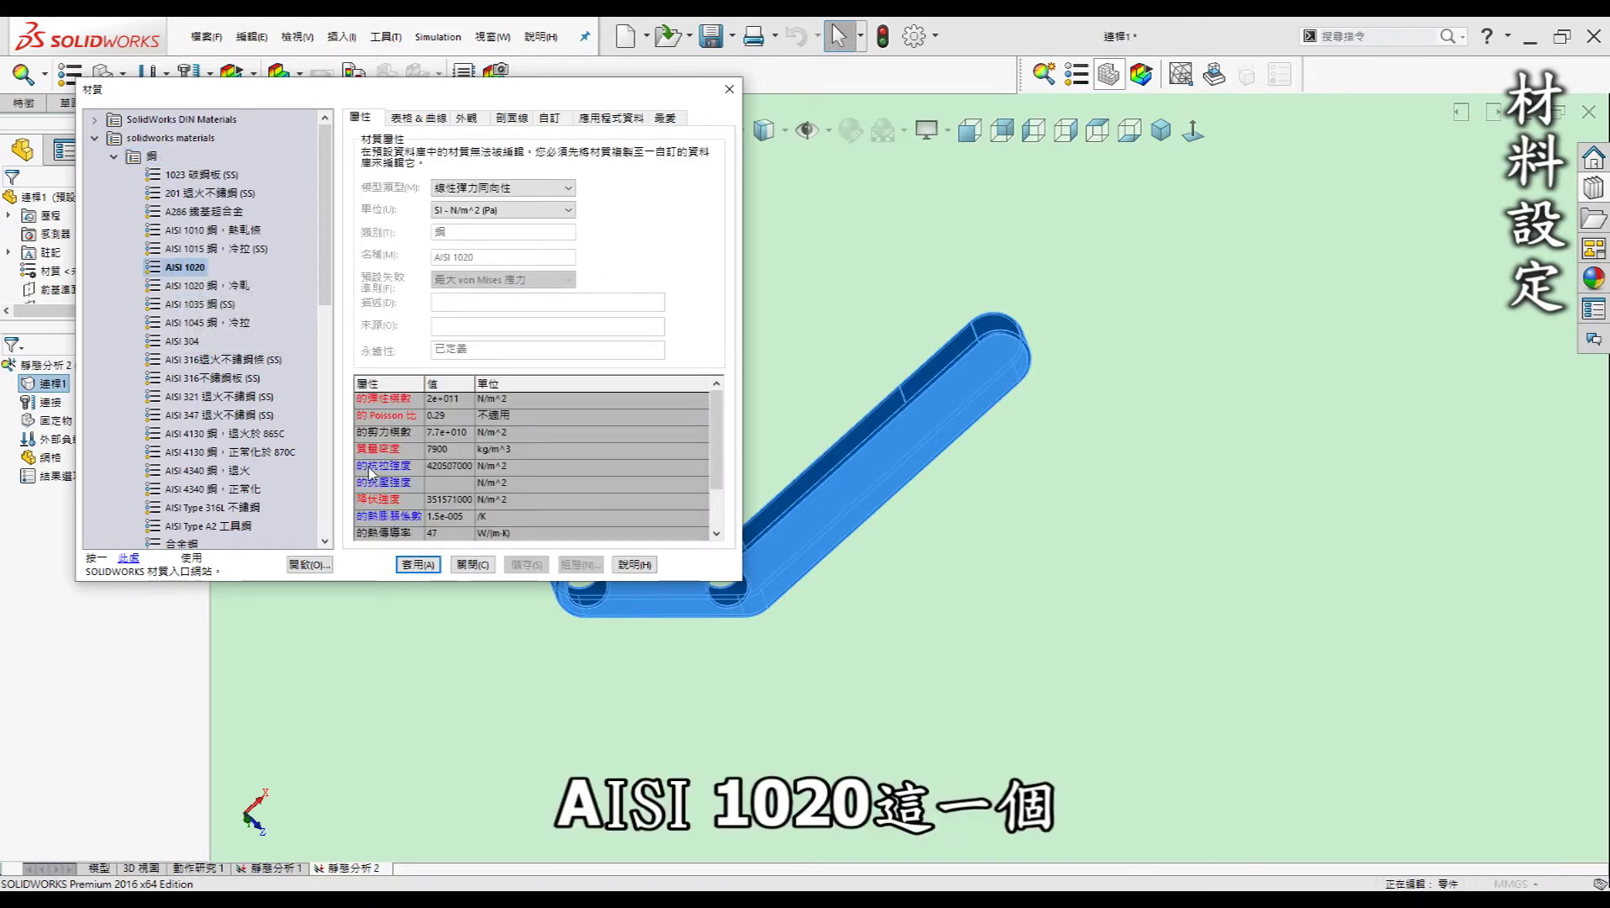
{"action": "left_click", "coordinate": [474, 564]}
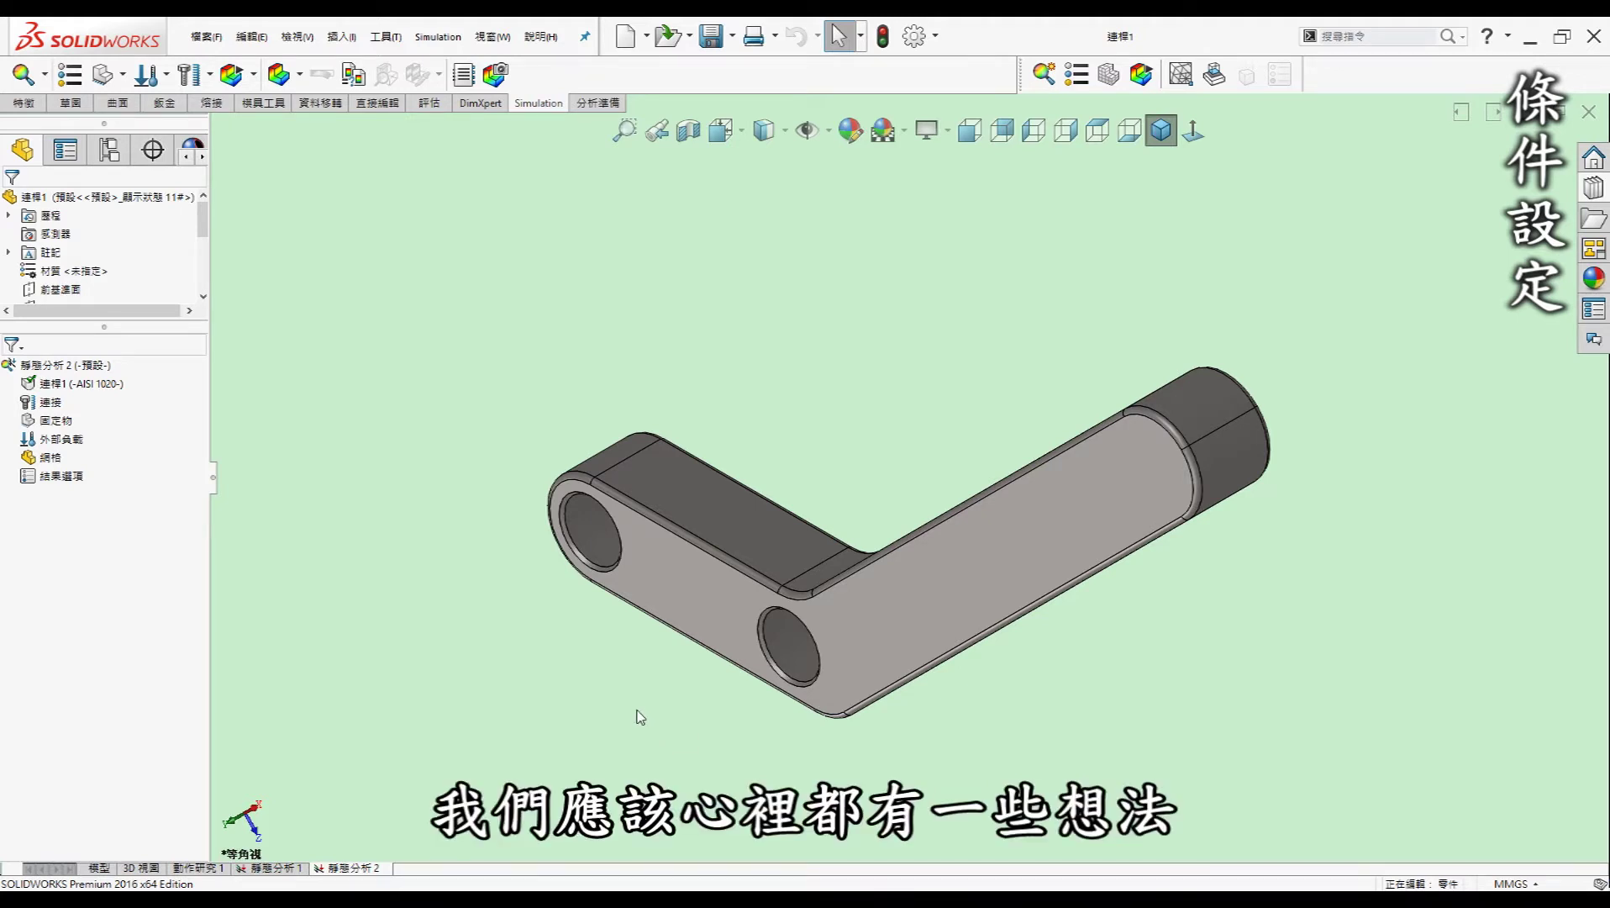
{"action": "middle_click_drag", "start_coordinate": [615, 719], "coordinate": [620, 706]}
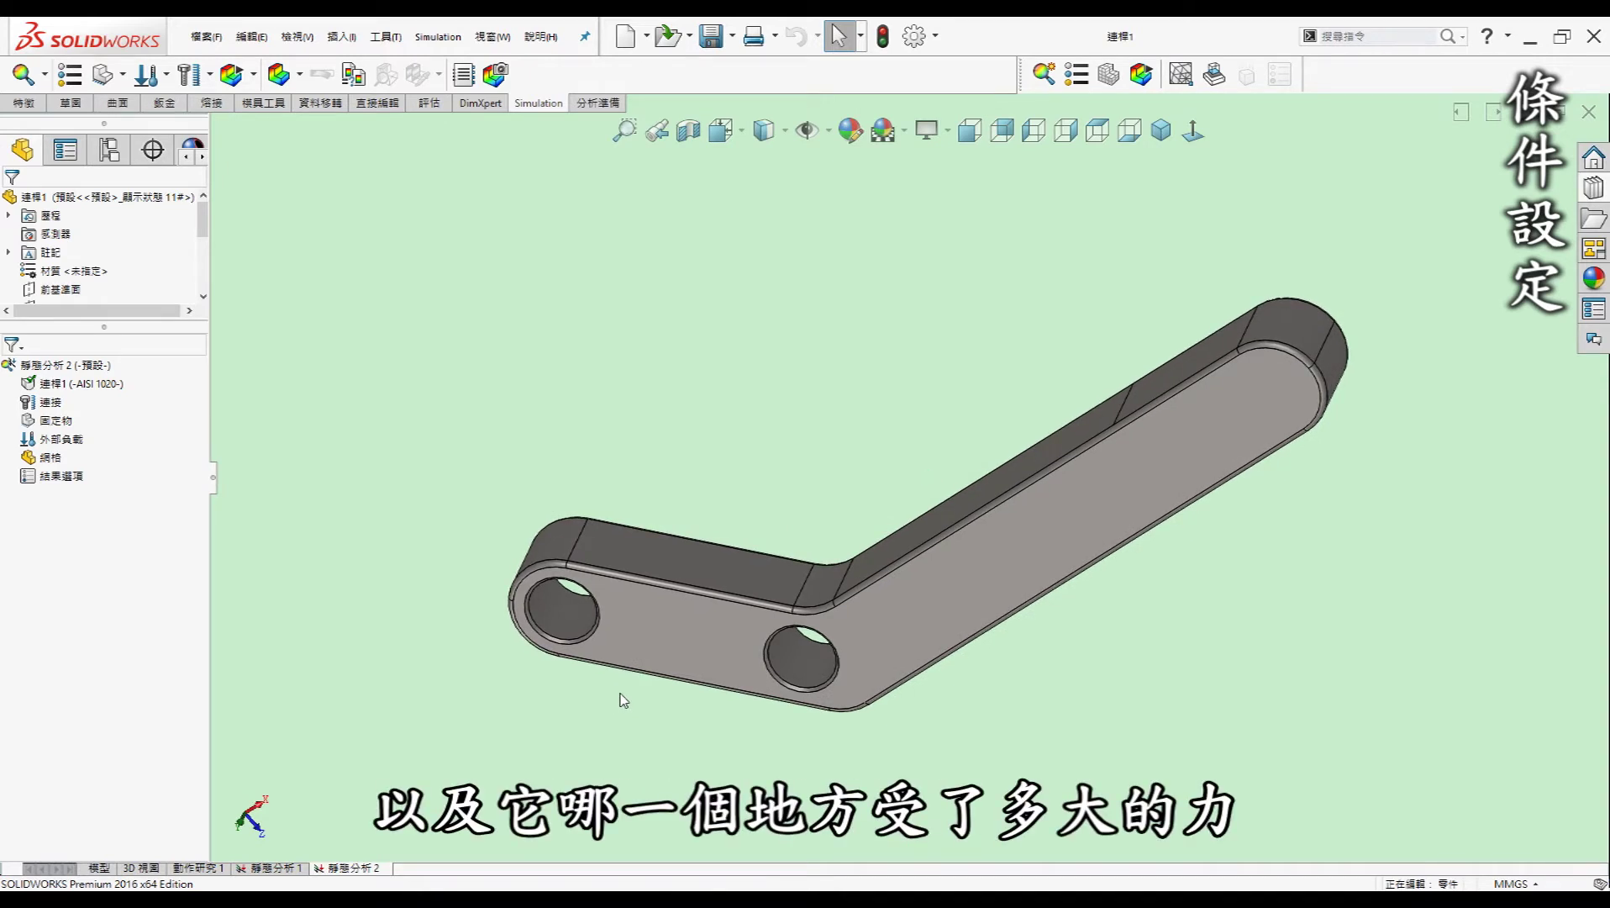
{"action": "middle_click_drag", "start_coordinate": [620, 697], "coordinate": [619, 697]}
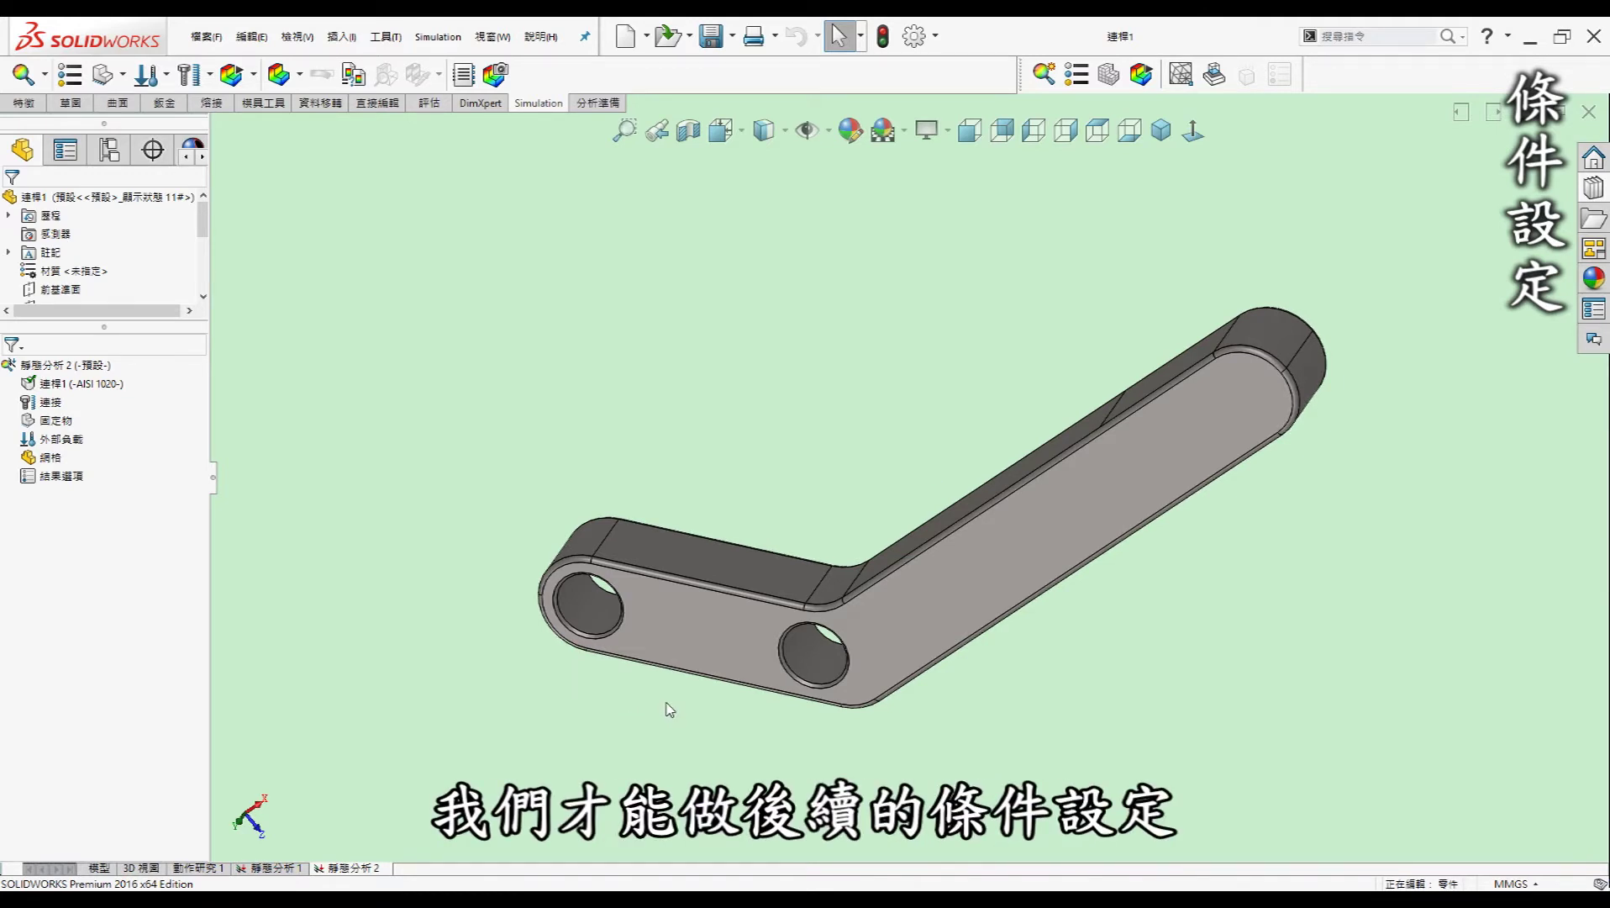
{"action": "middle_click_drag", "start_coordinate": [568, 729], "coordinate": [551, 725]}
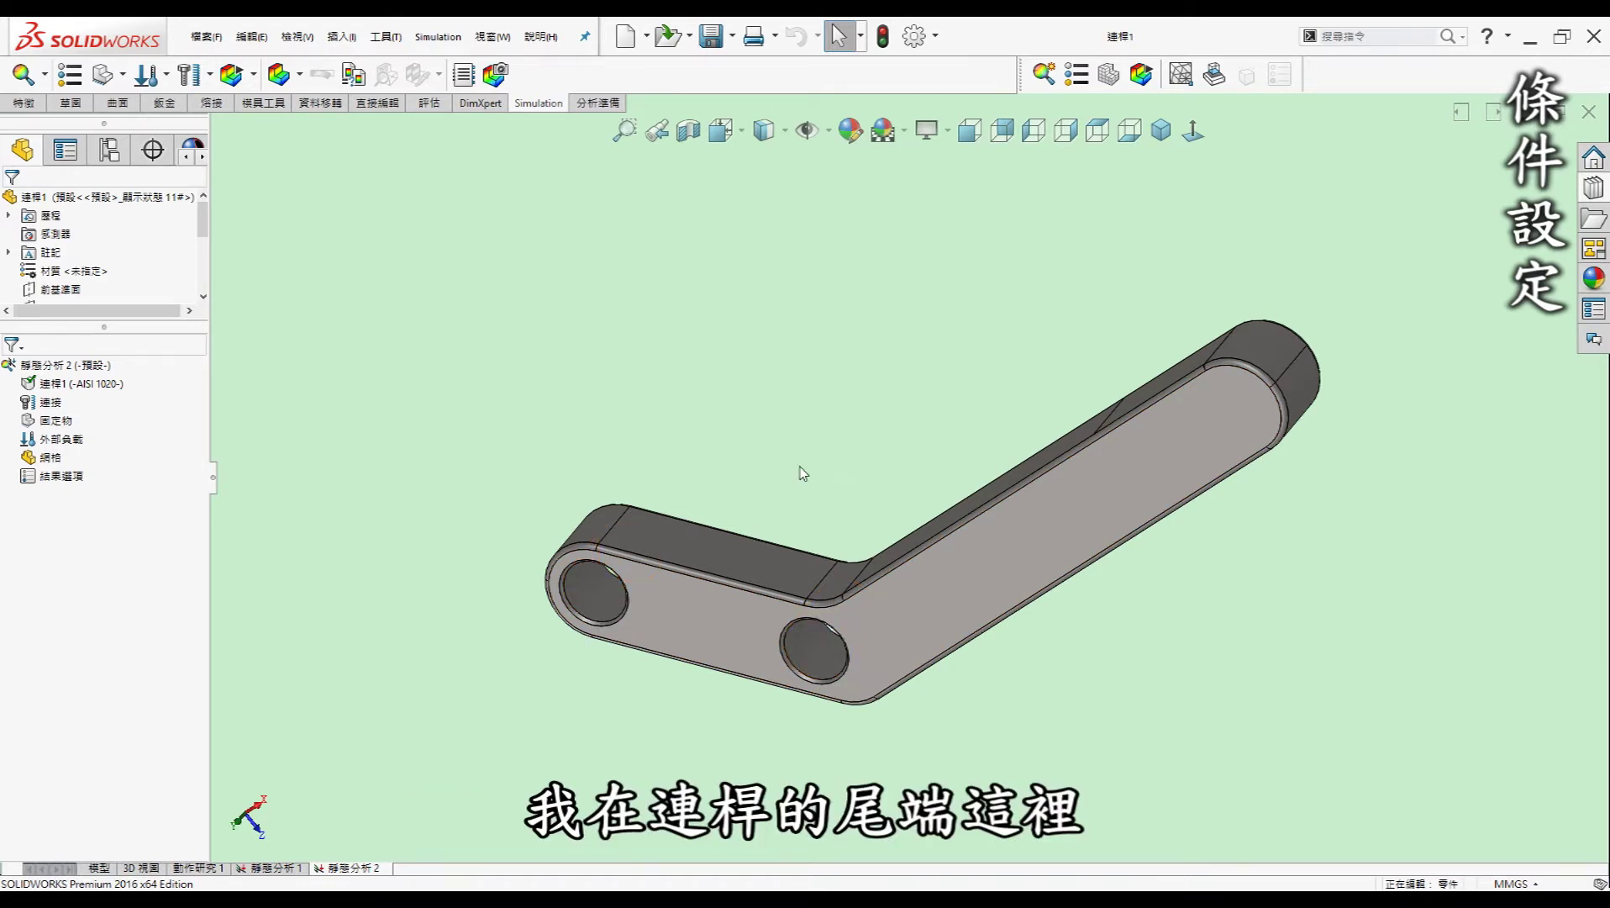
{"action": "middle_click_drag", "start_coordinate": [800, 475], "coordinate": [1093, 398]}
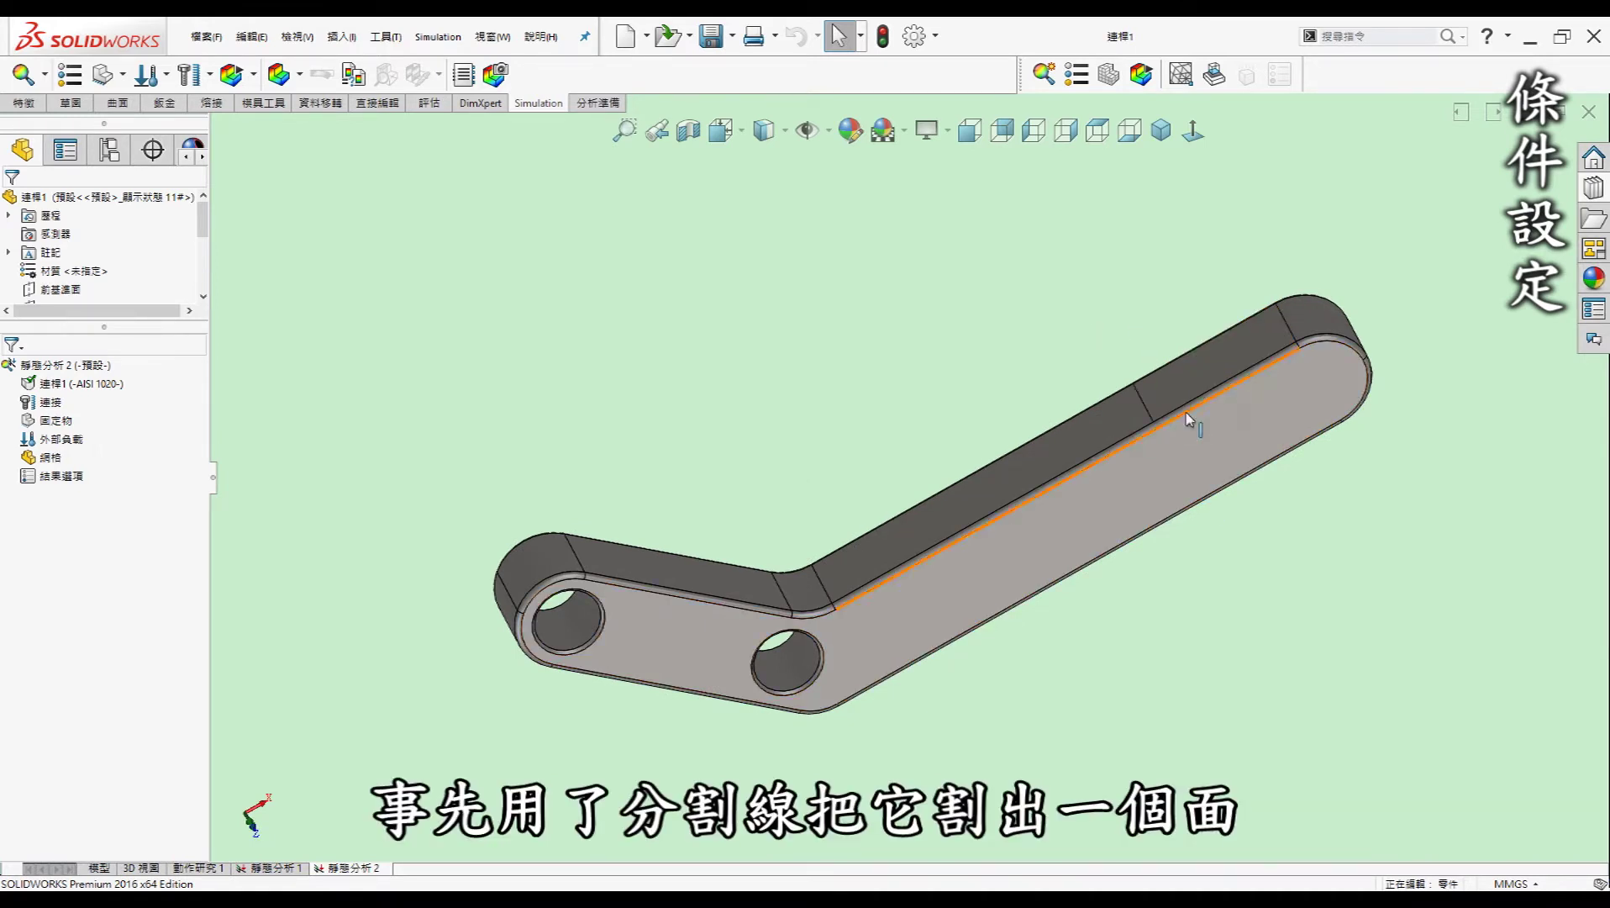
{"action": "left_click", "coordinate": [1211, 339]}
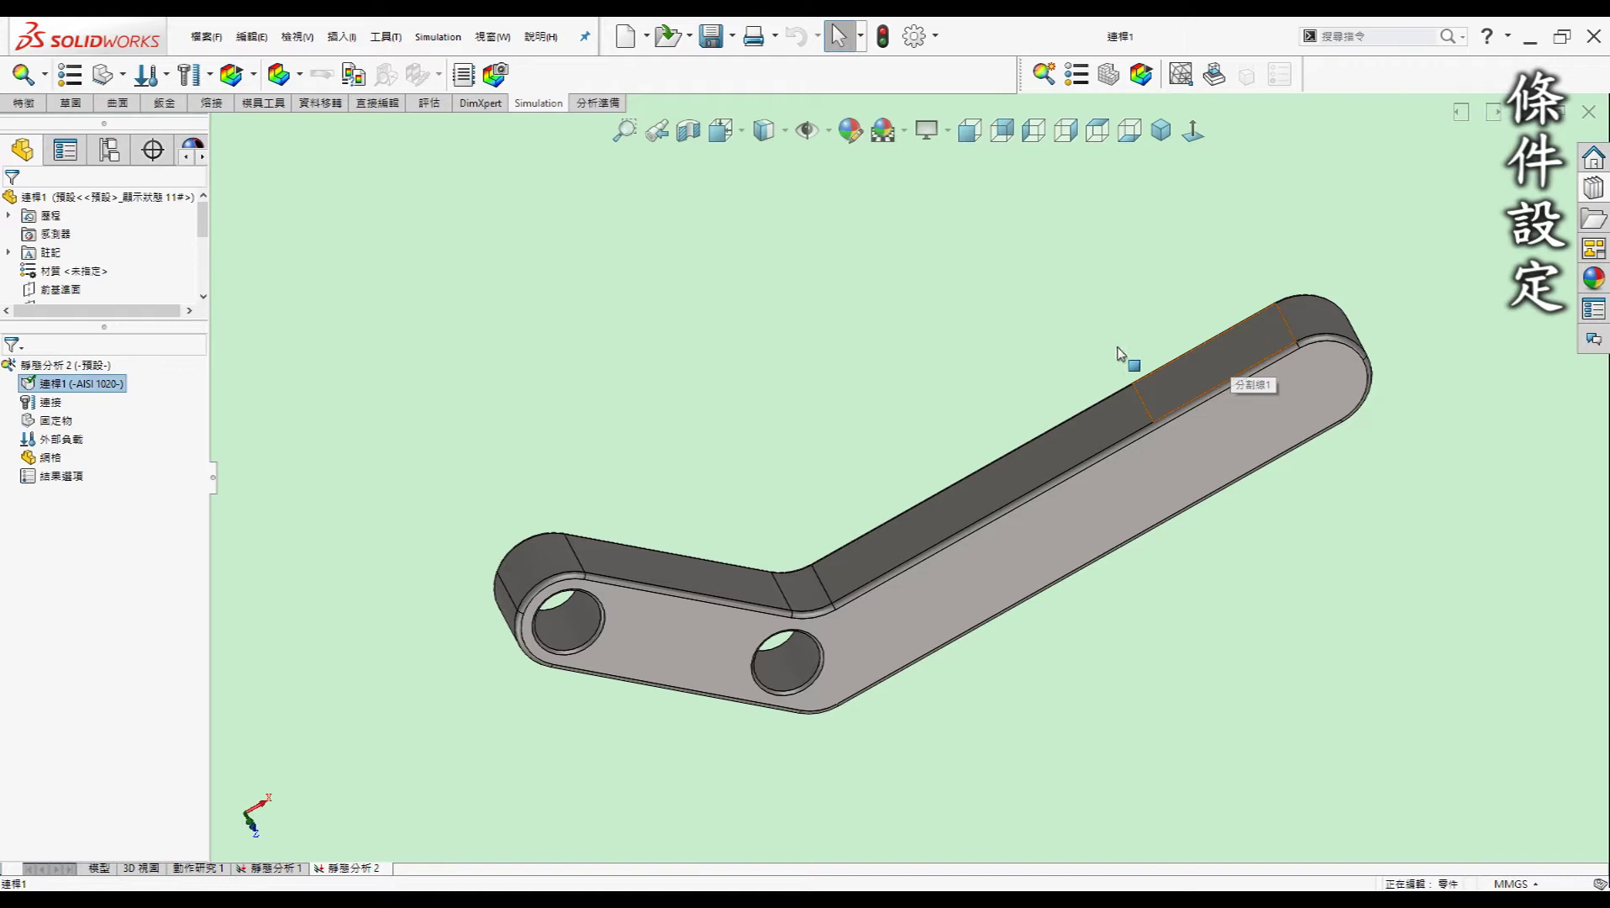
{"action": "left_click", "coordinate": [1015, 351]}
{"action": "middle_click_drag", "start_coordinate": [1015, 353], "coordinate": [1299, 483]}
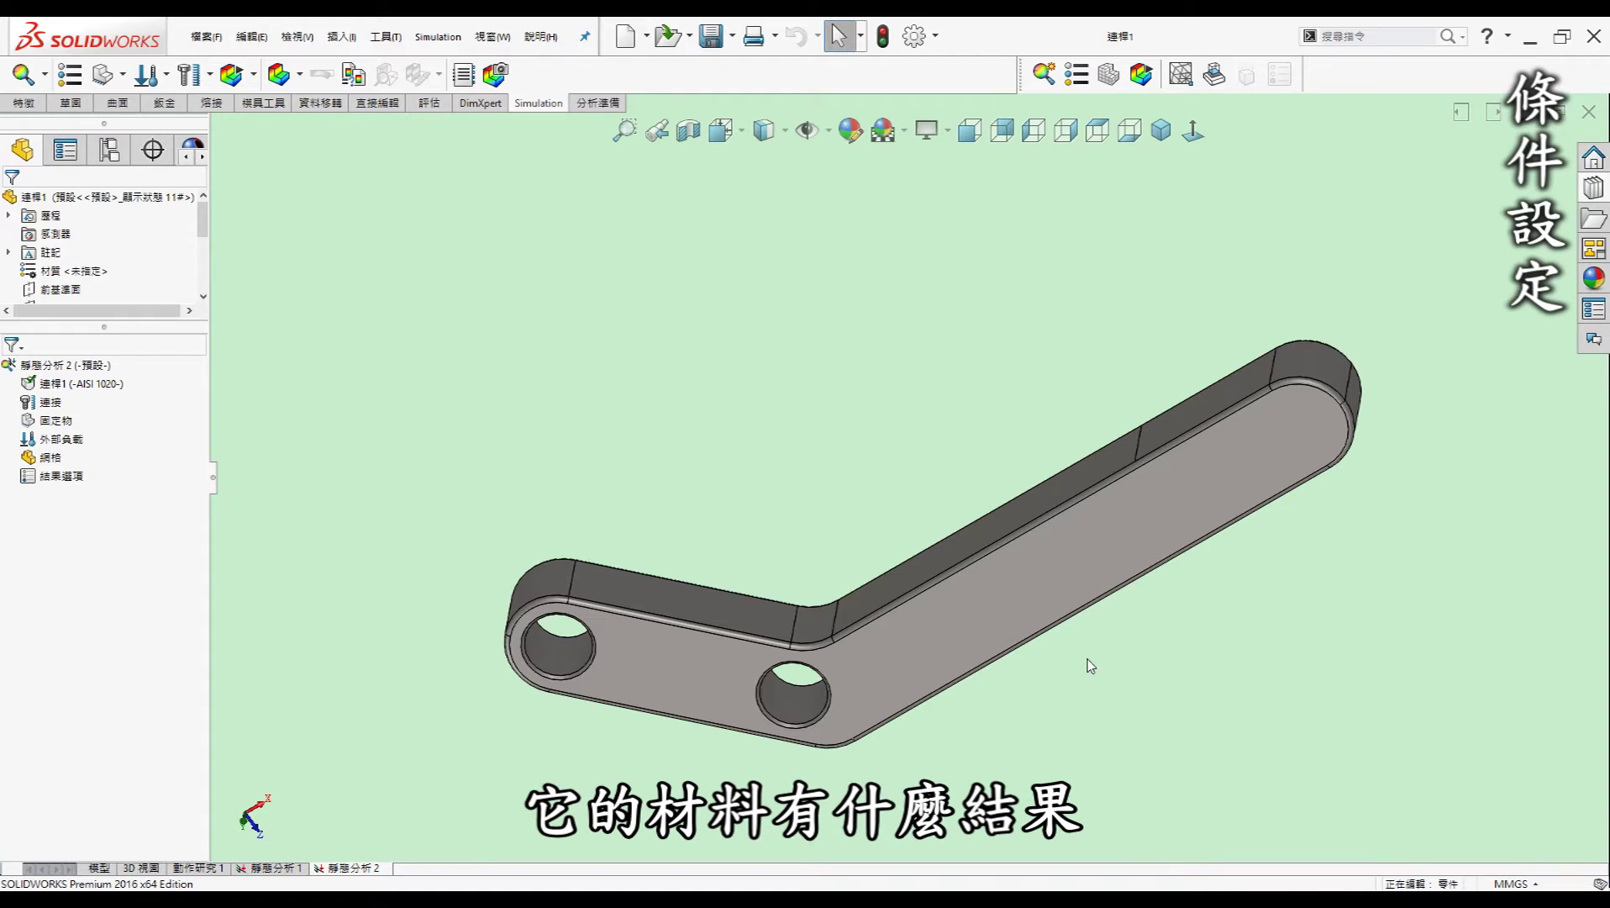
{"action": "middle_click_drag", "start_coordinate": [1090, 665], "coordinate": [1126, 652]}
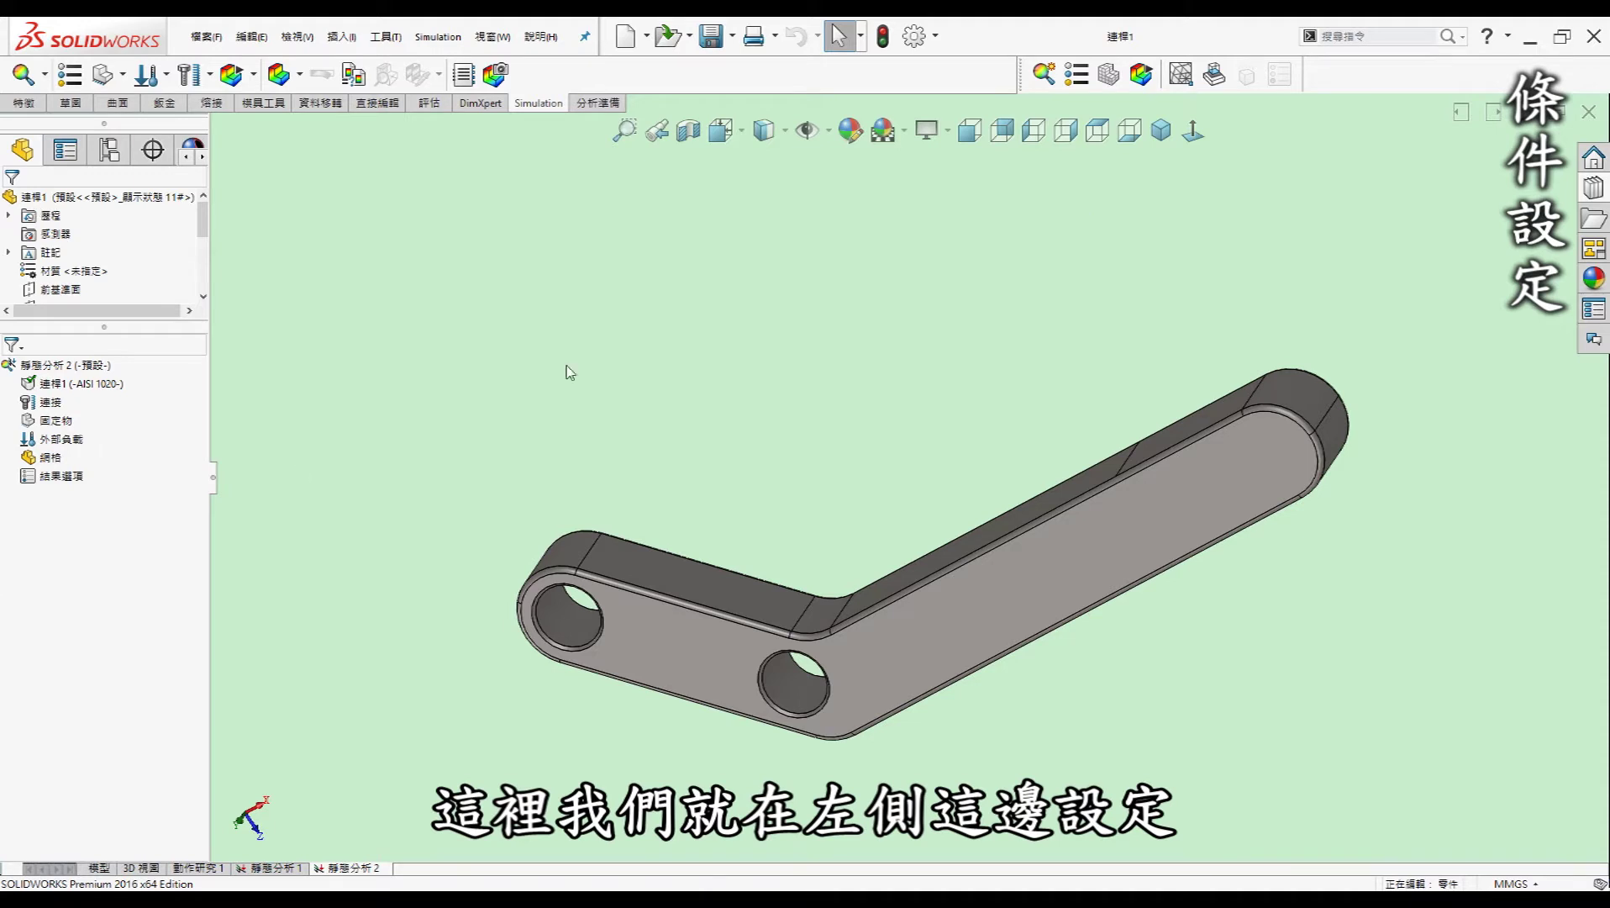
- Add a fixed-geometry fixture (固定-1) on the inner faces of both holes
{"action": "right_click", "coordinate": [56, 420]}
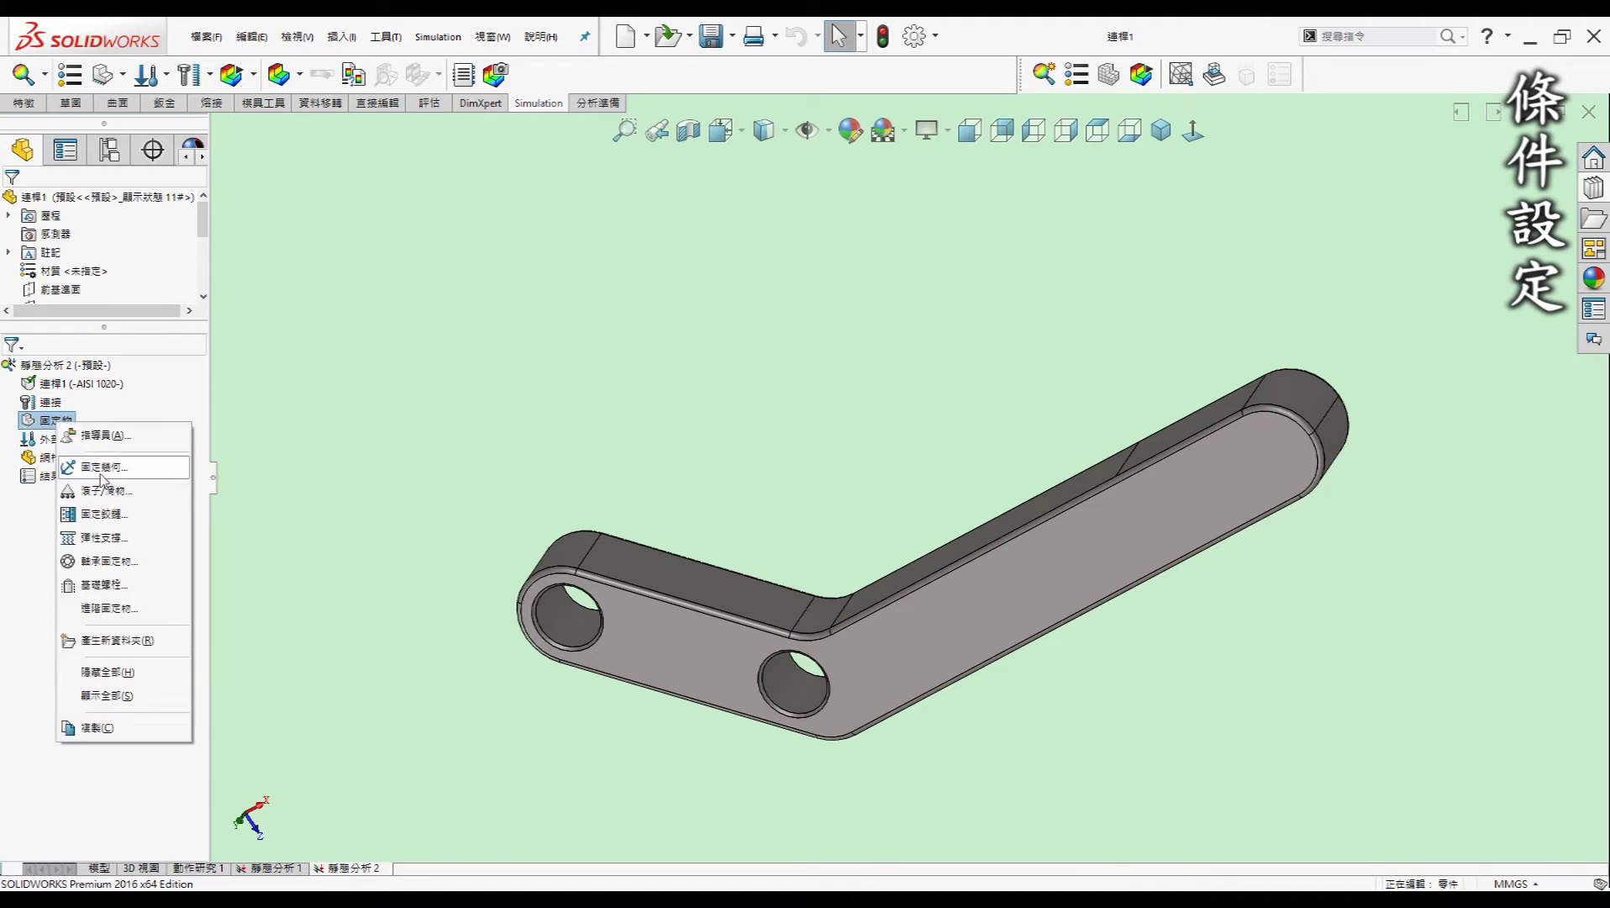
{"action": "left_click", "coordinate": [102, 467]}
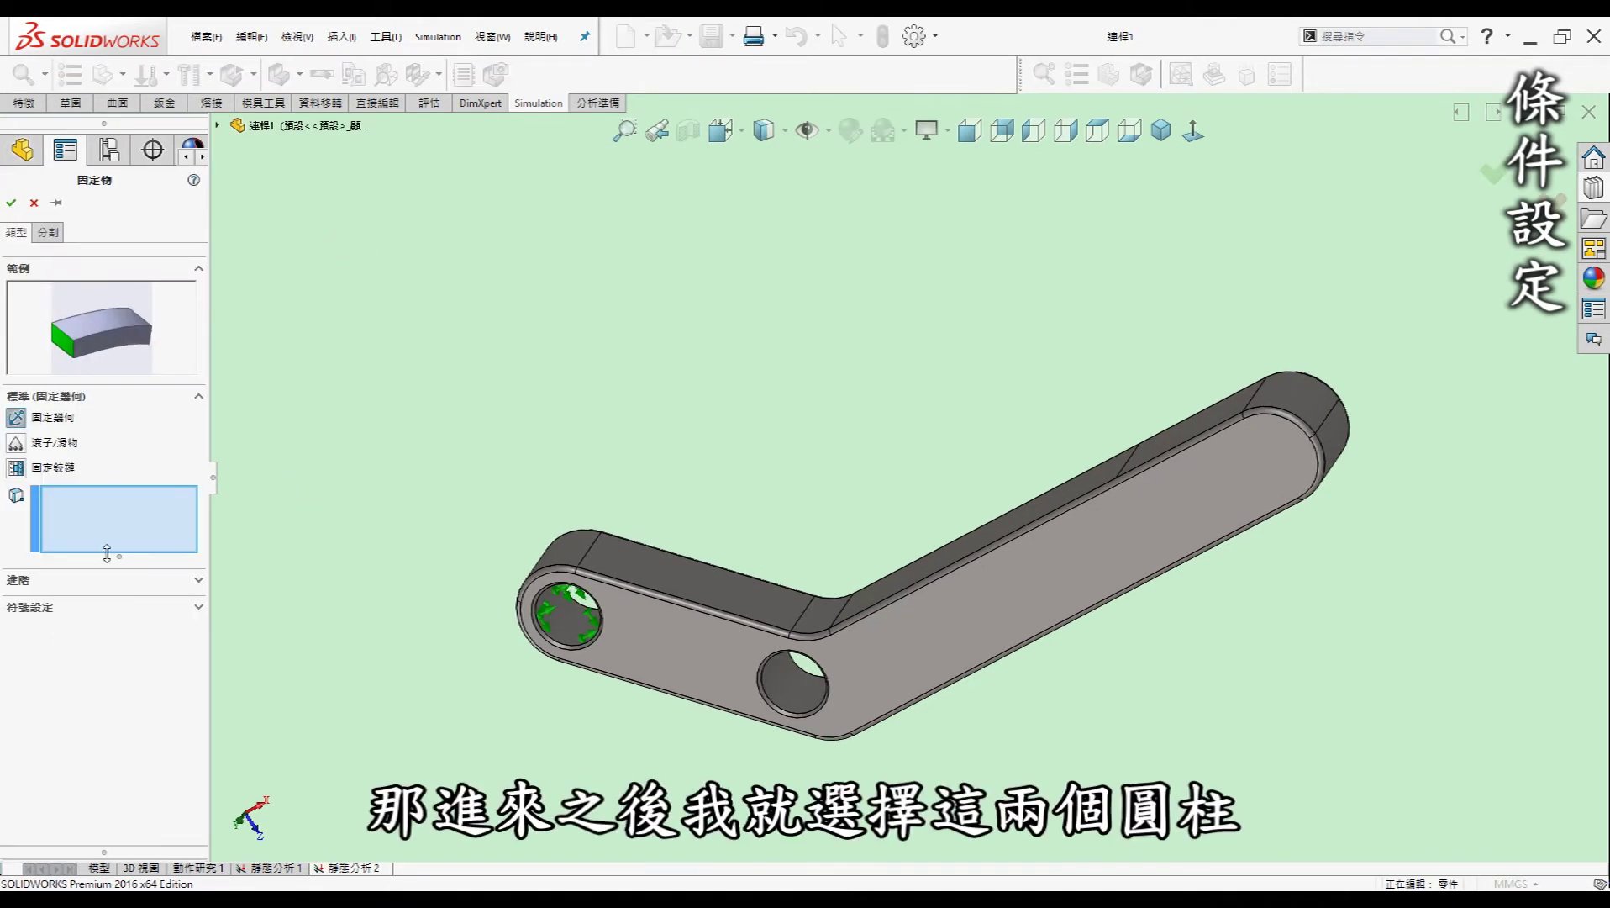
{"action": "left_click", "coordinate": [563, 620]}
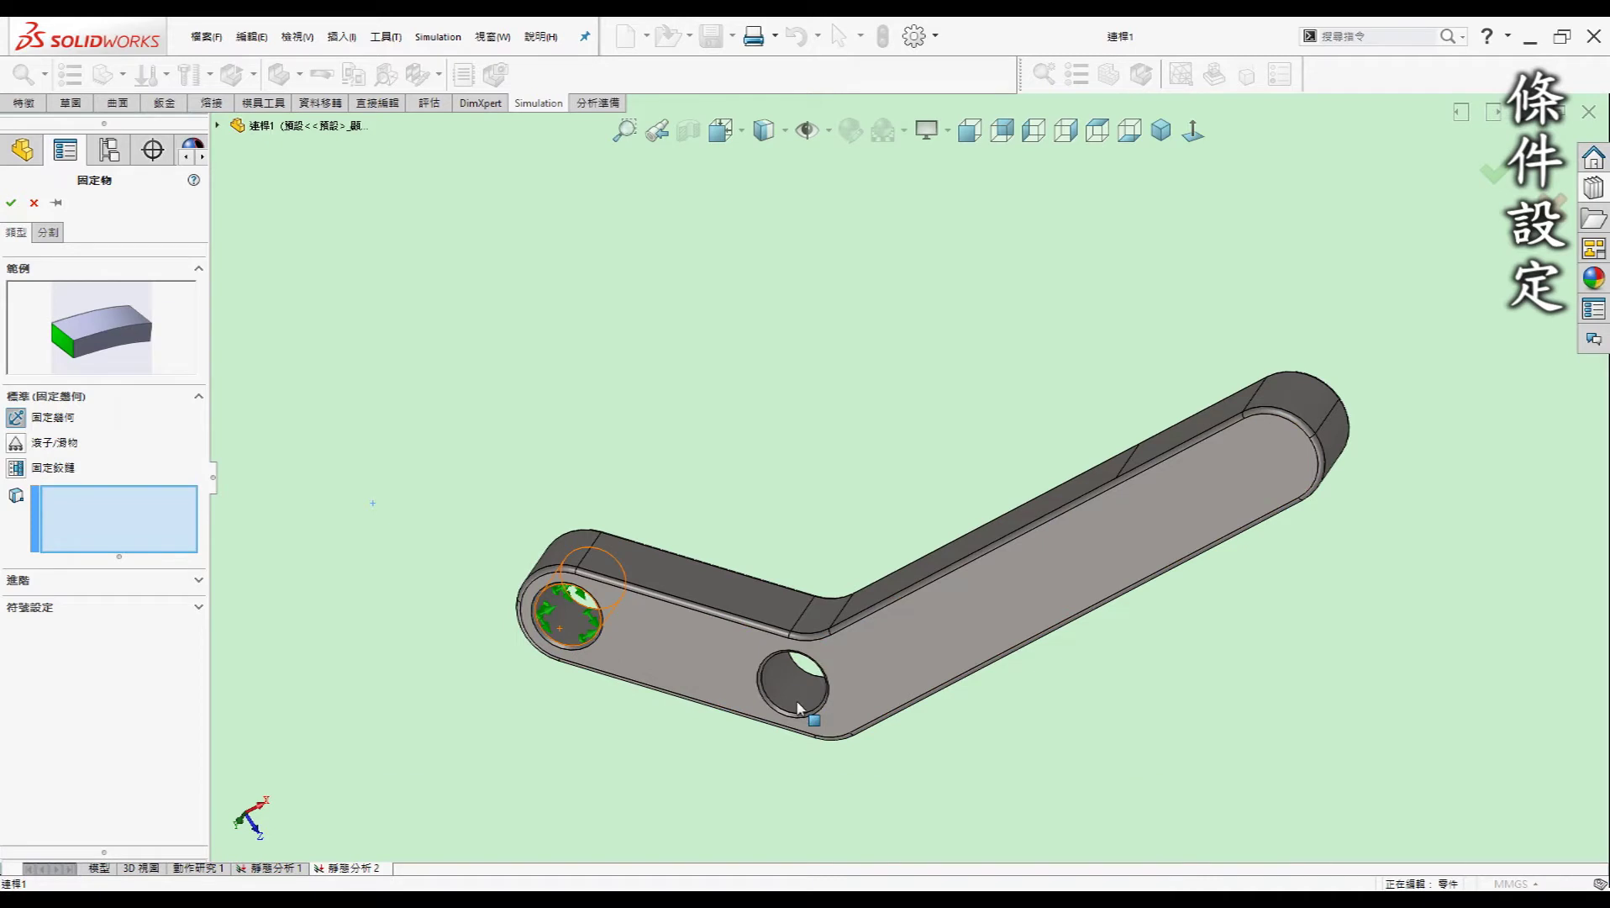
{"action": "left_click", "coordinate": [801, 706]}
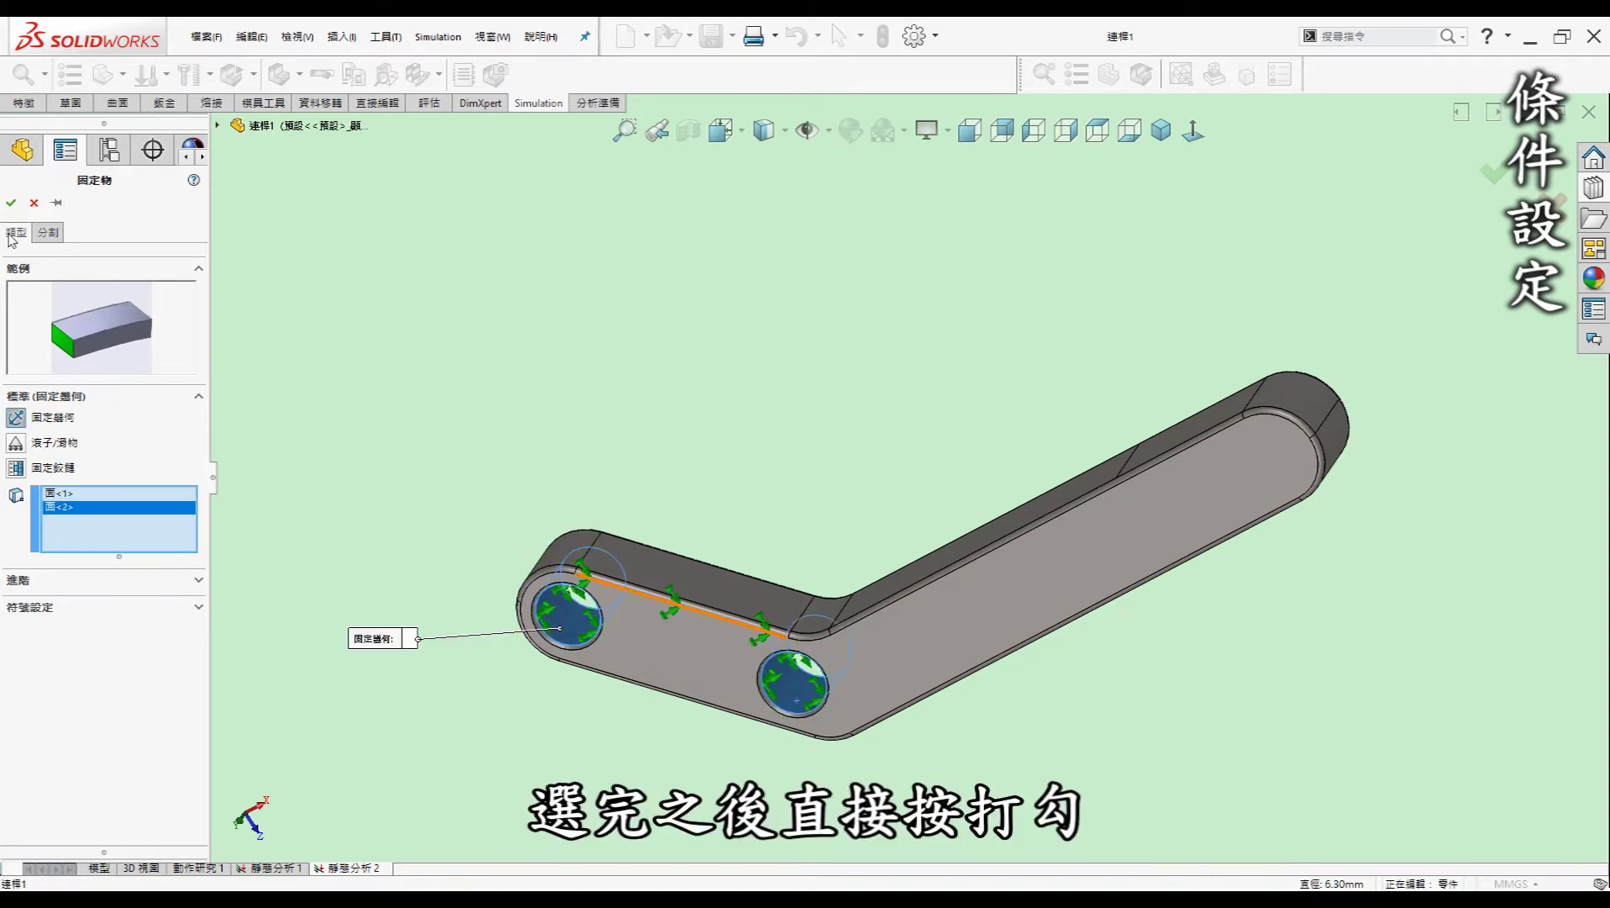
{"action": "left_click", "coordinate": [10, 204]}
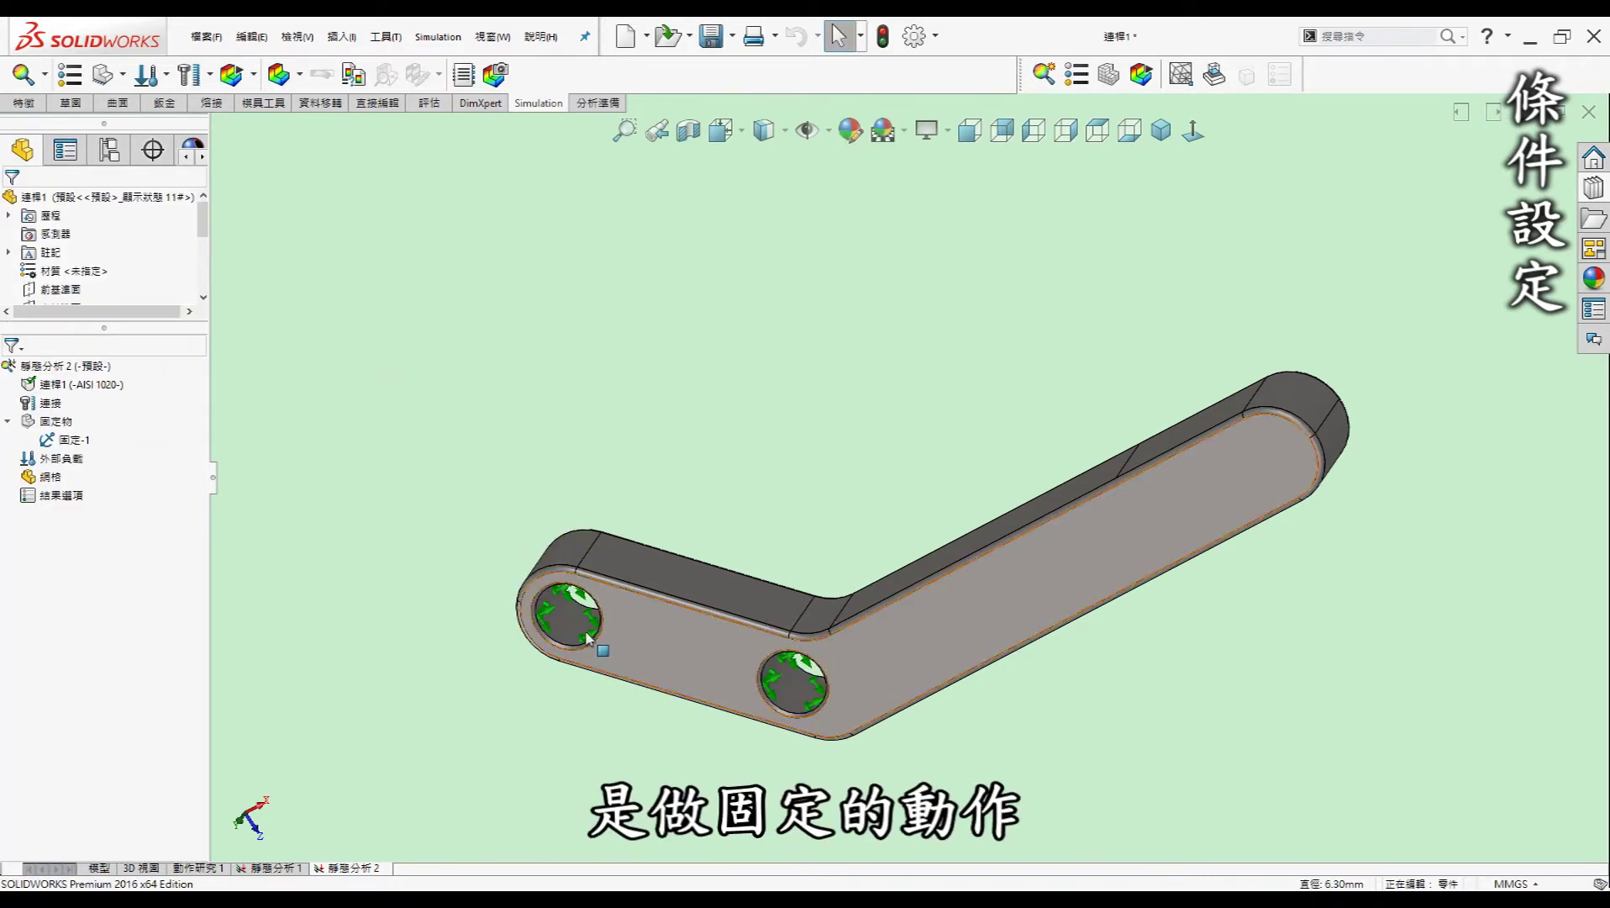
- Review the fixture types list, then bring up the External Loads options
{"action": "right_click", "coordinate": [69, 423]}
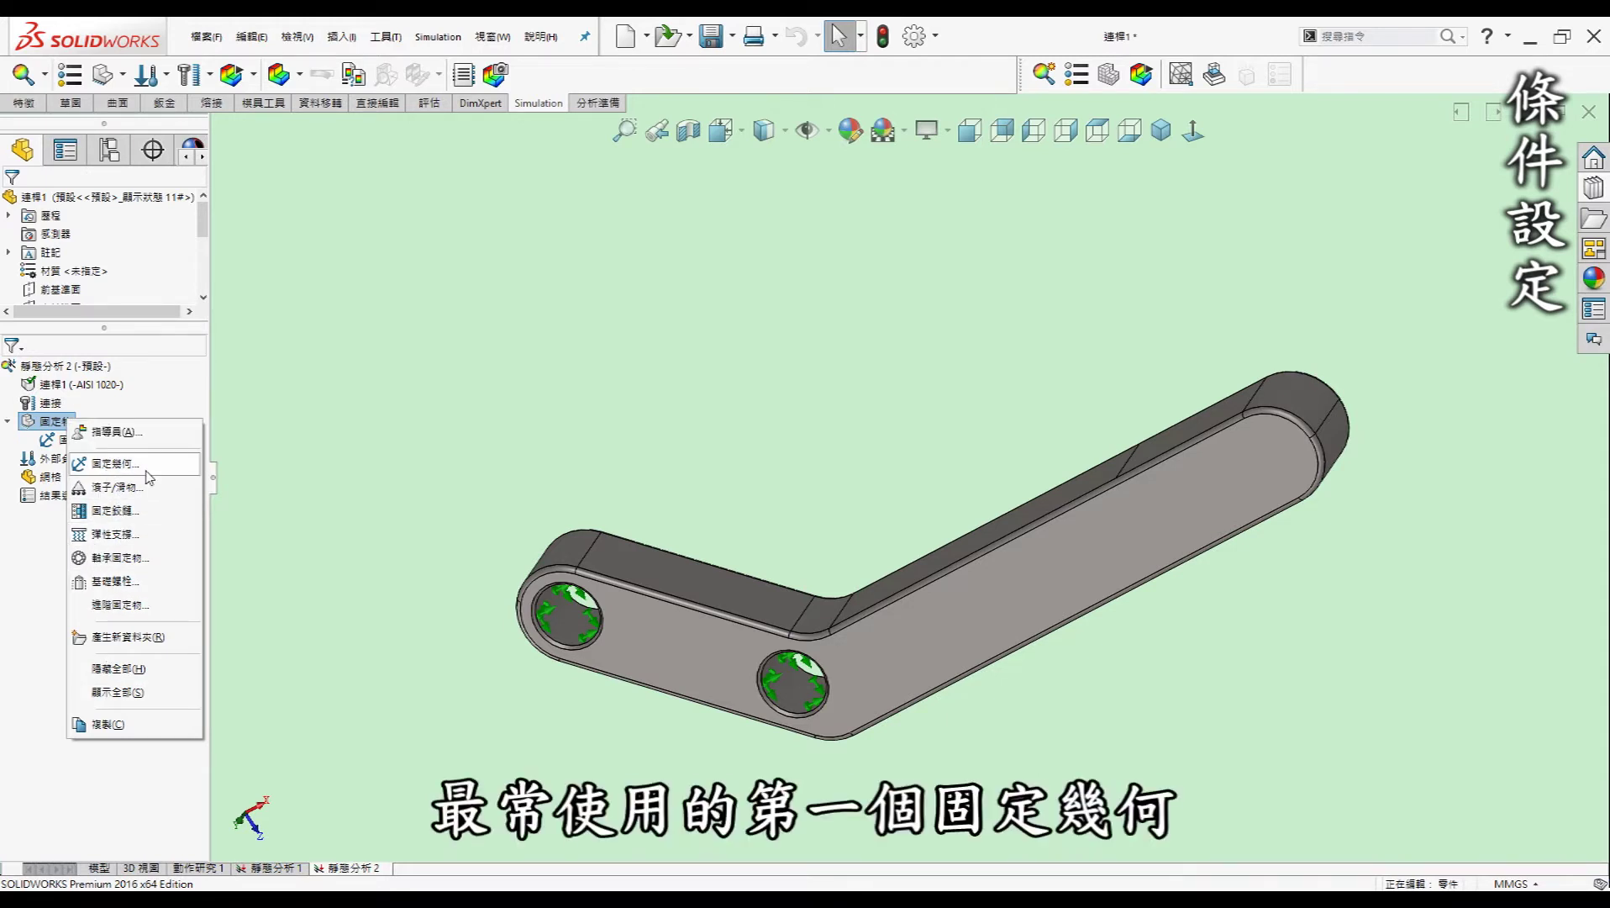
{"action": "left_click", "coordinate": [407, 397]}
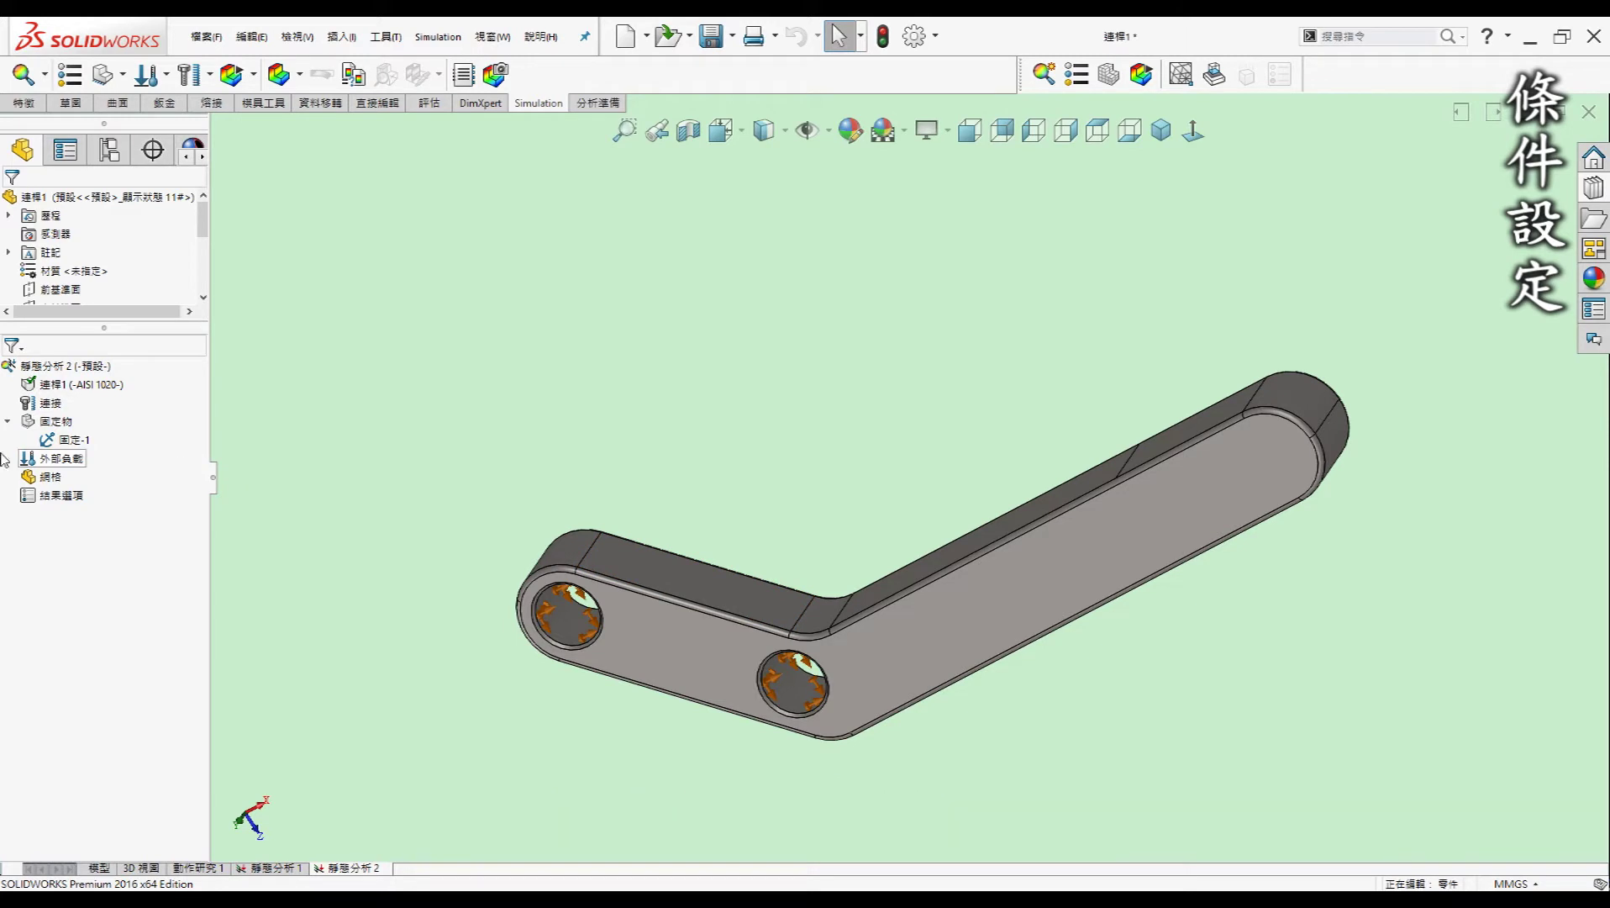
{"action": "left_click", "coordinate": [82, 384]}
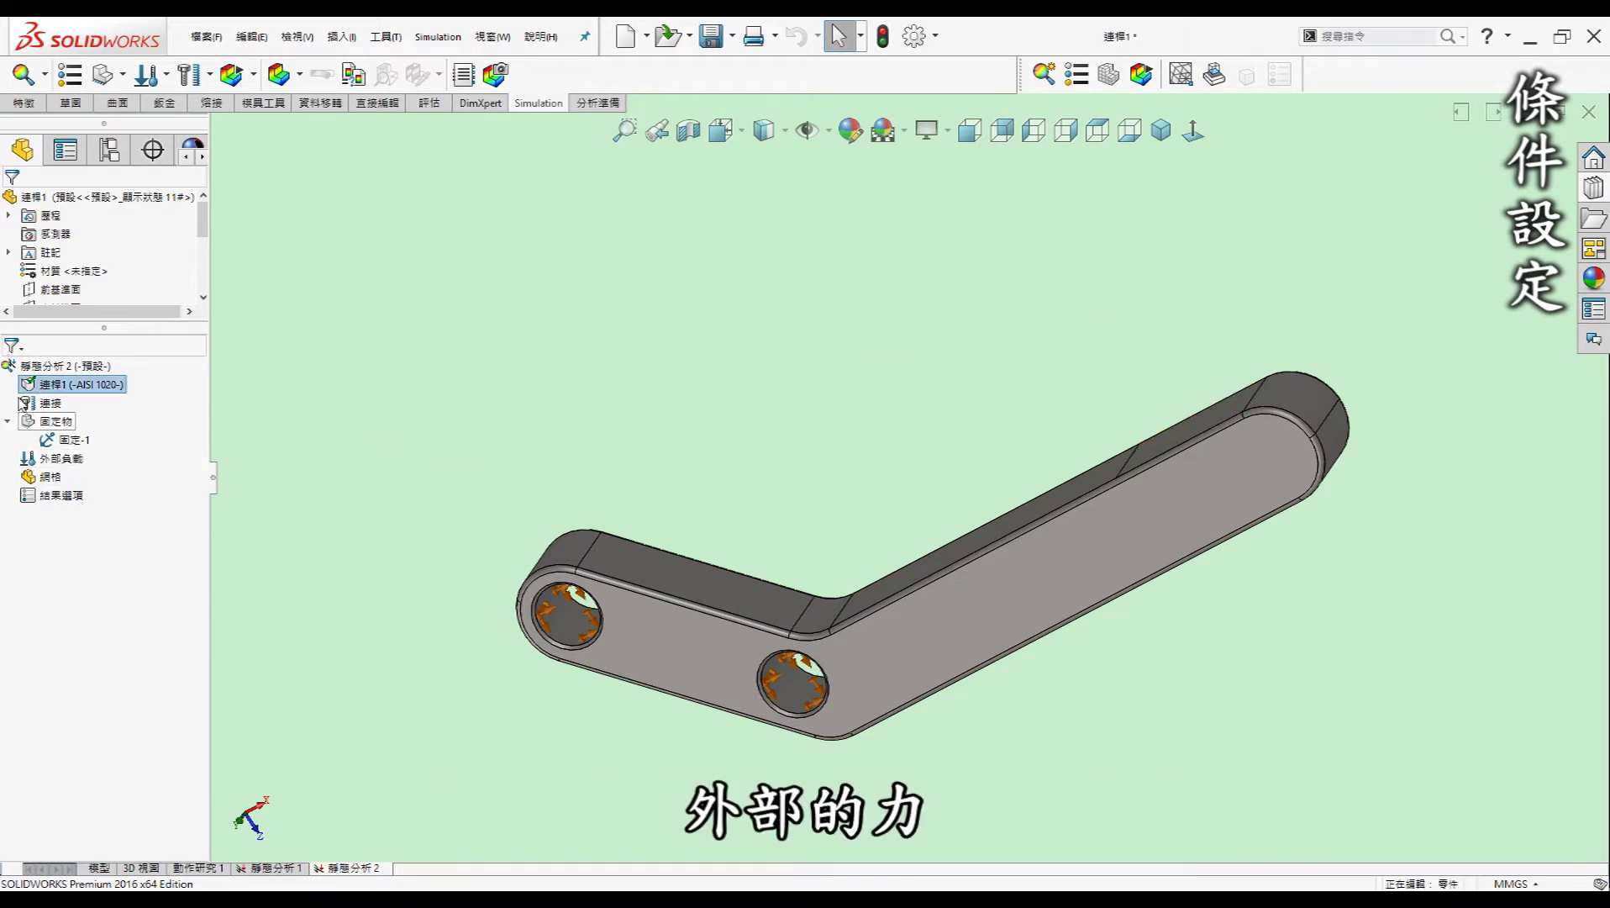
{"action": "left_click", "coordinate": [72, 468]}
{"action": "right_click", "coordinate": [74, 471]}
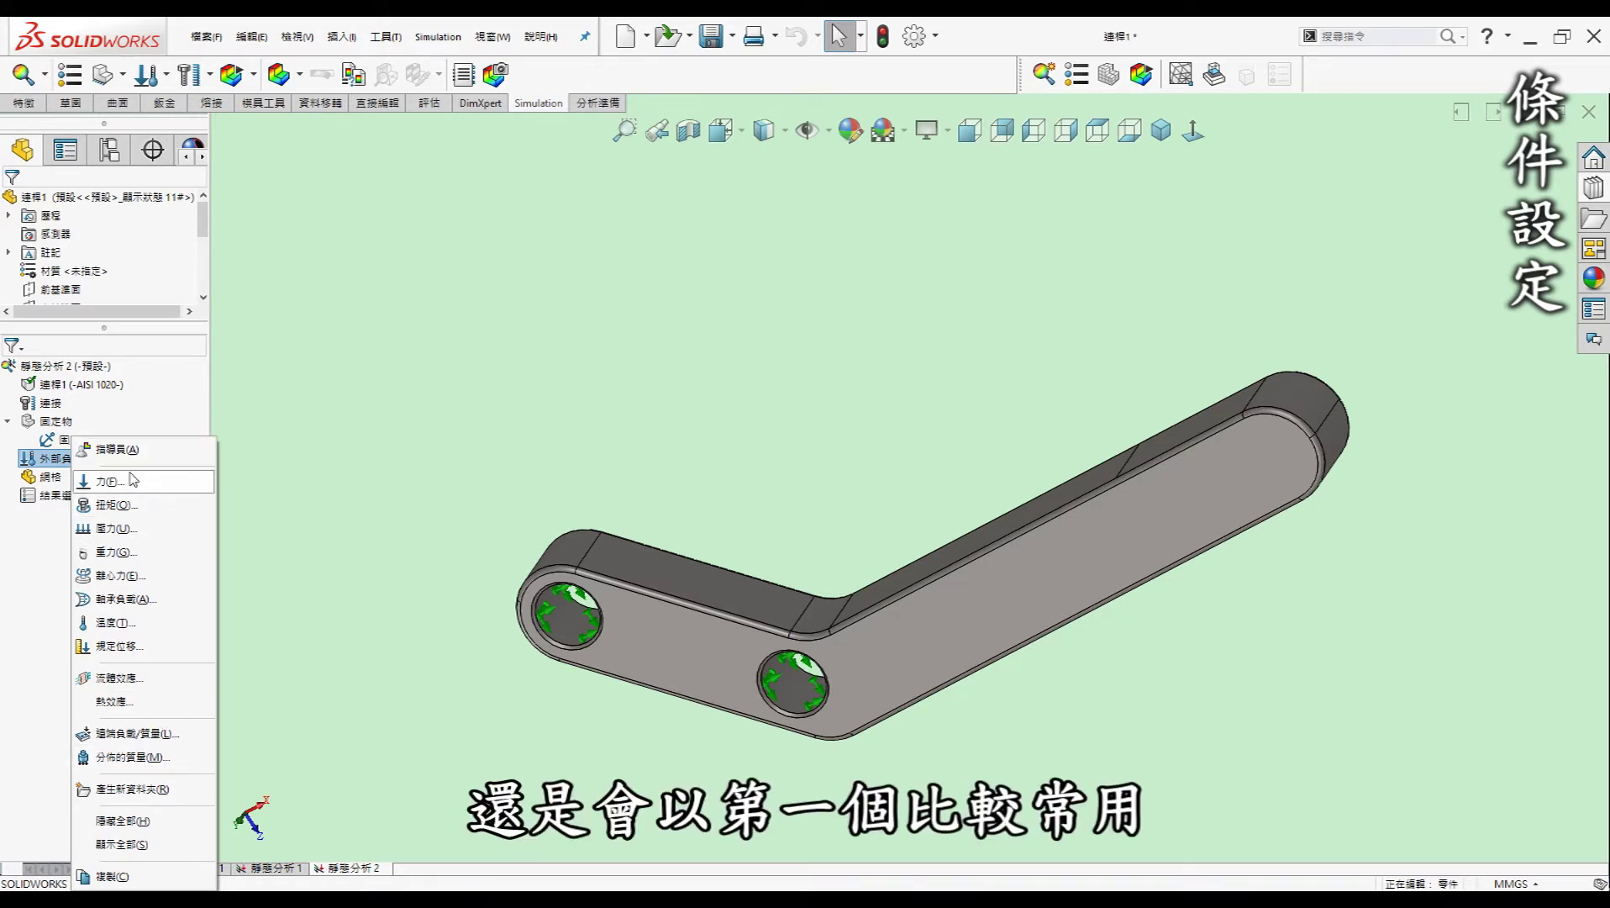
- Apply a 150 kgf force in Metric (G) units to the split top face near the right end
{"action": "left_click", "coordinate": [106, 495]}
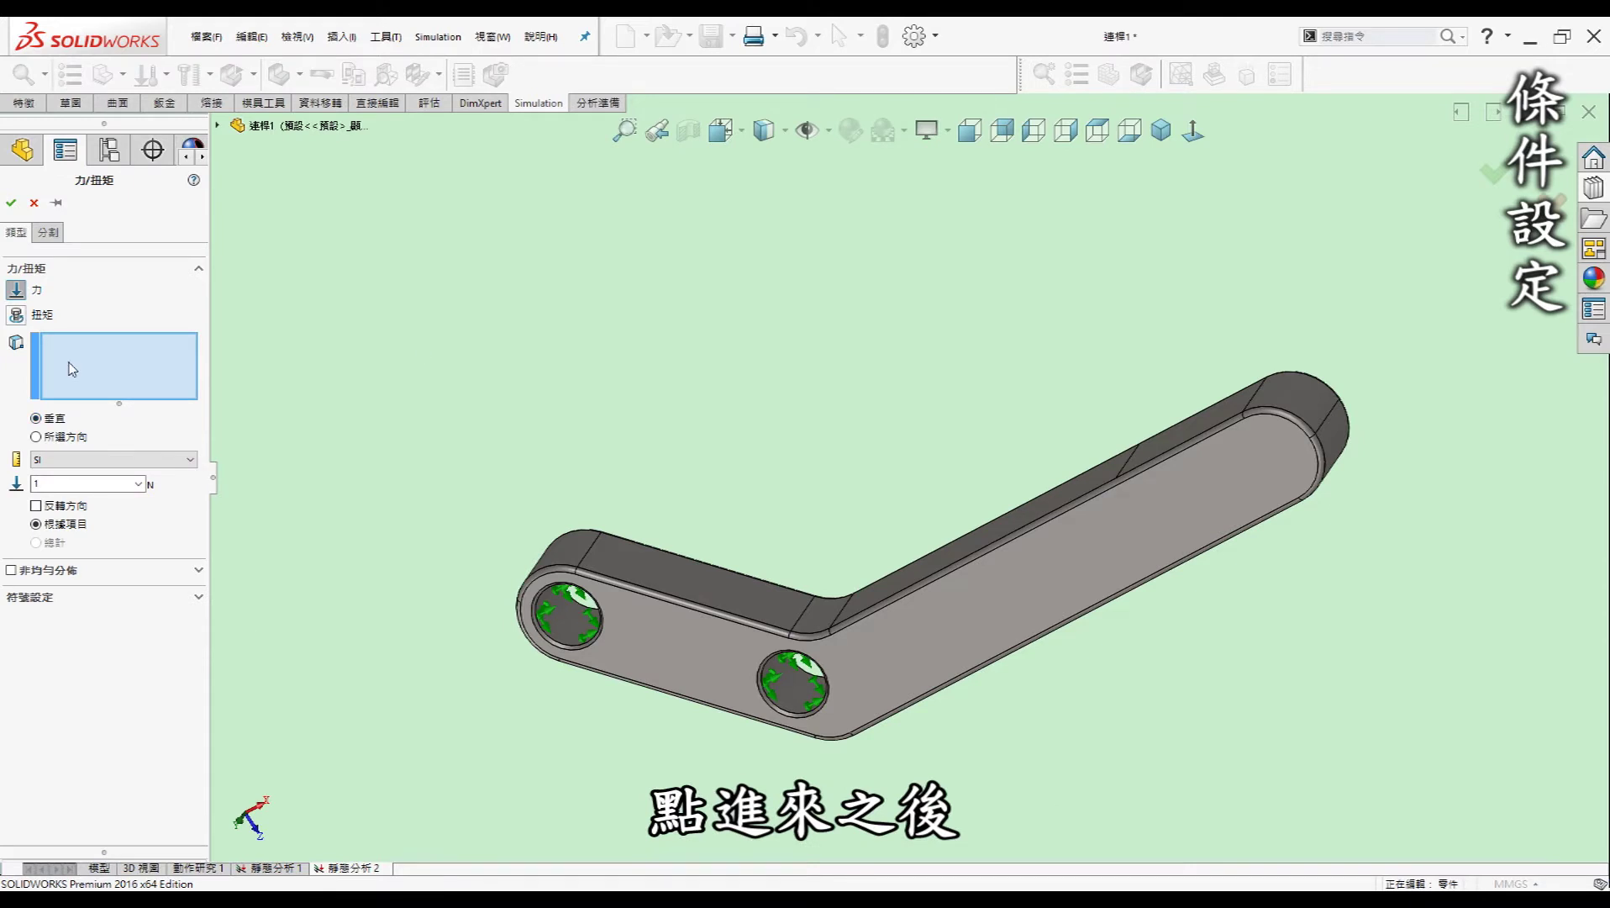
{"action": "scroll", "coordinate": [1130, 374], "scroll_direction": "down", "scroll_amount": 1}
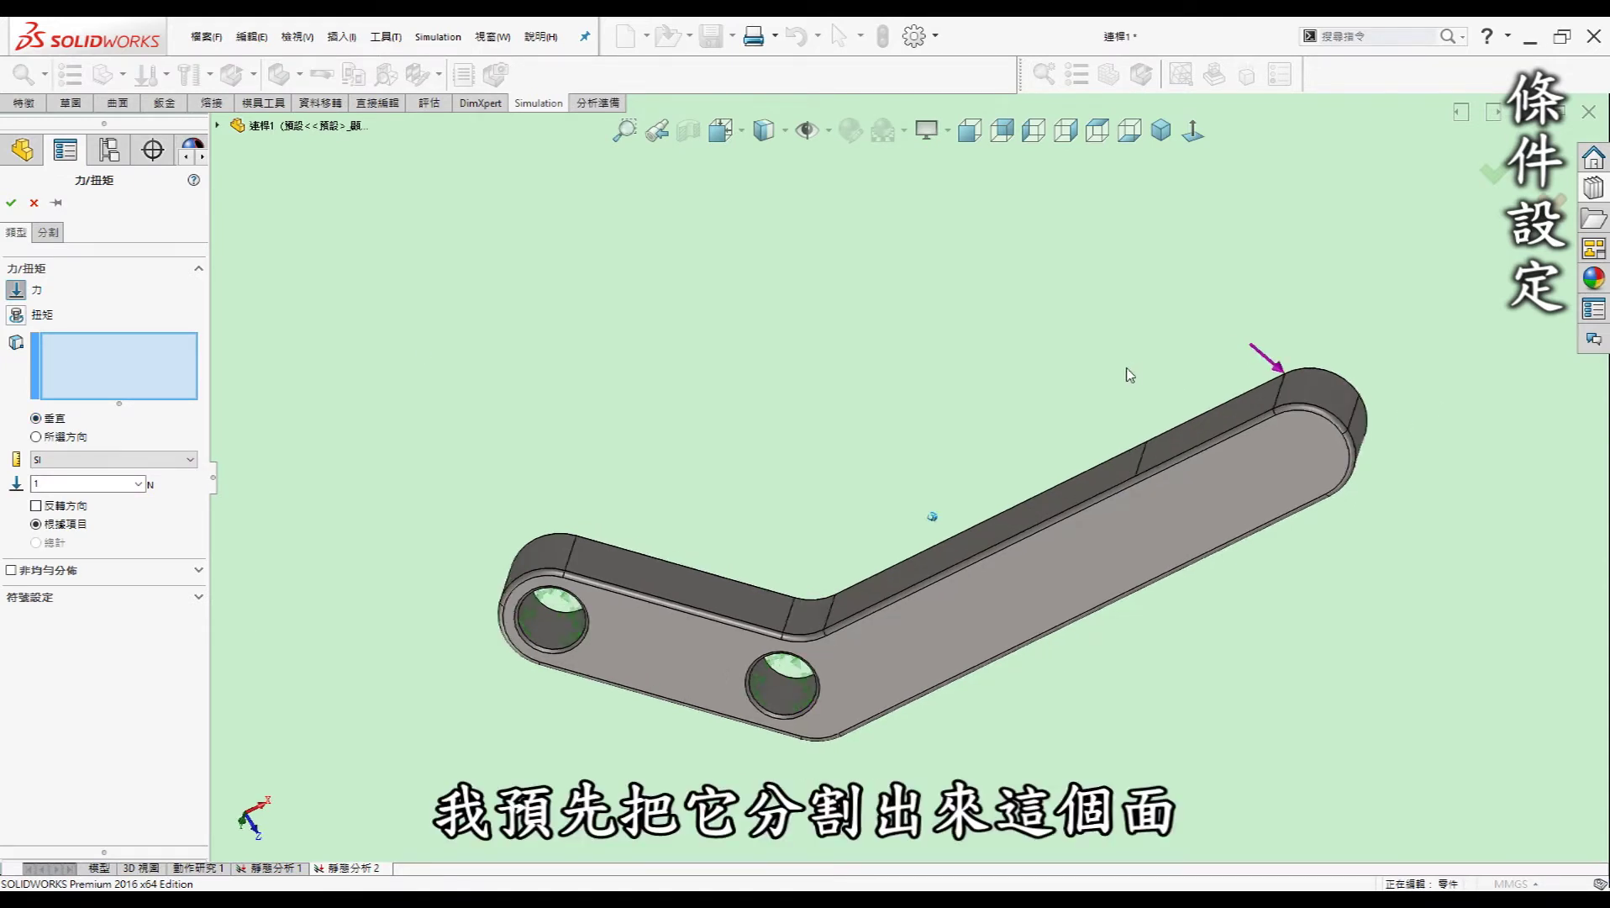
{"action": "left_click", "coordinate": [1274, 396]}
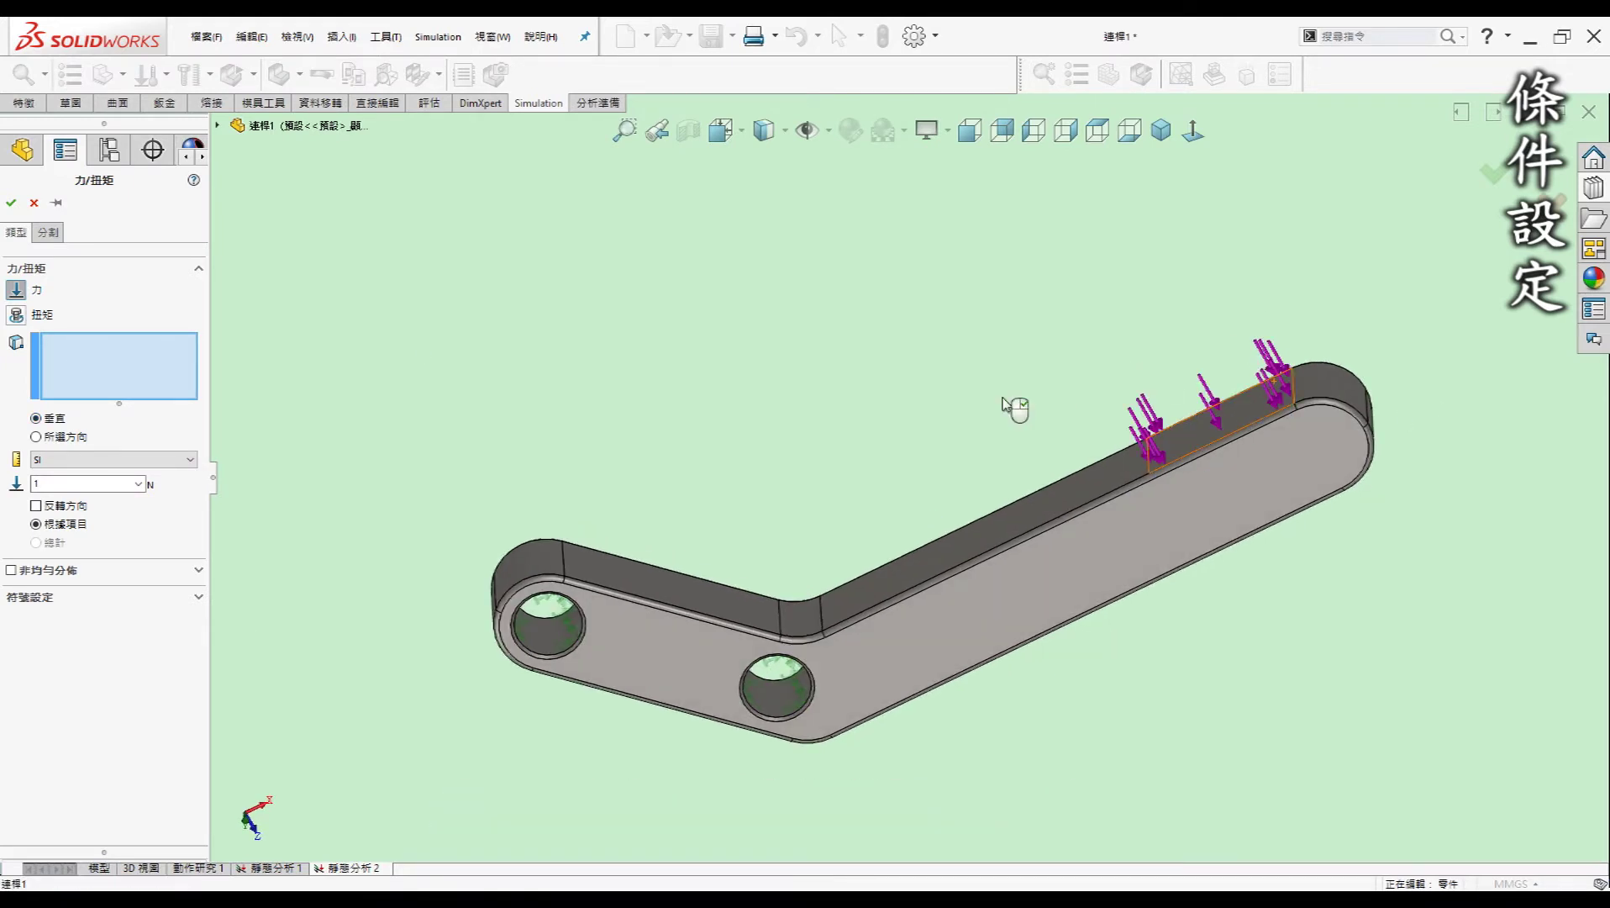
{"action": "left_click", "coordinate": [90, 468]}
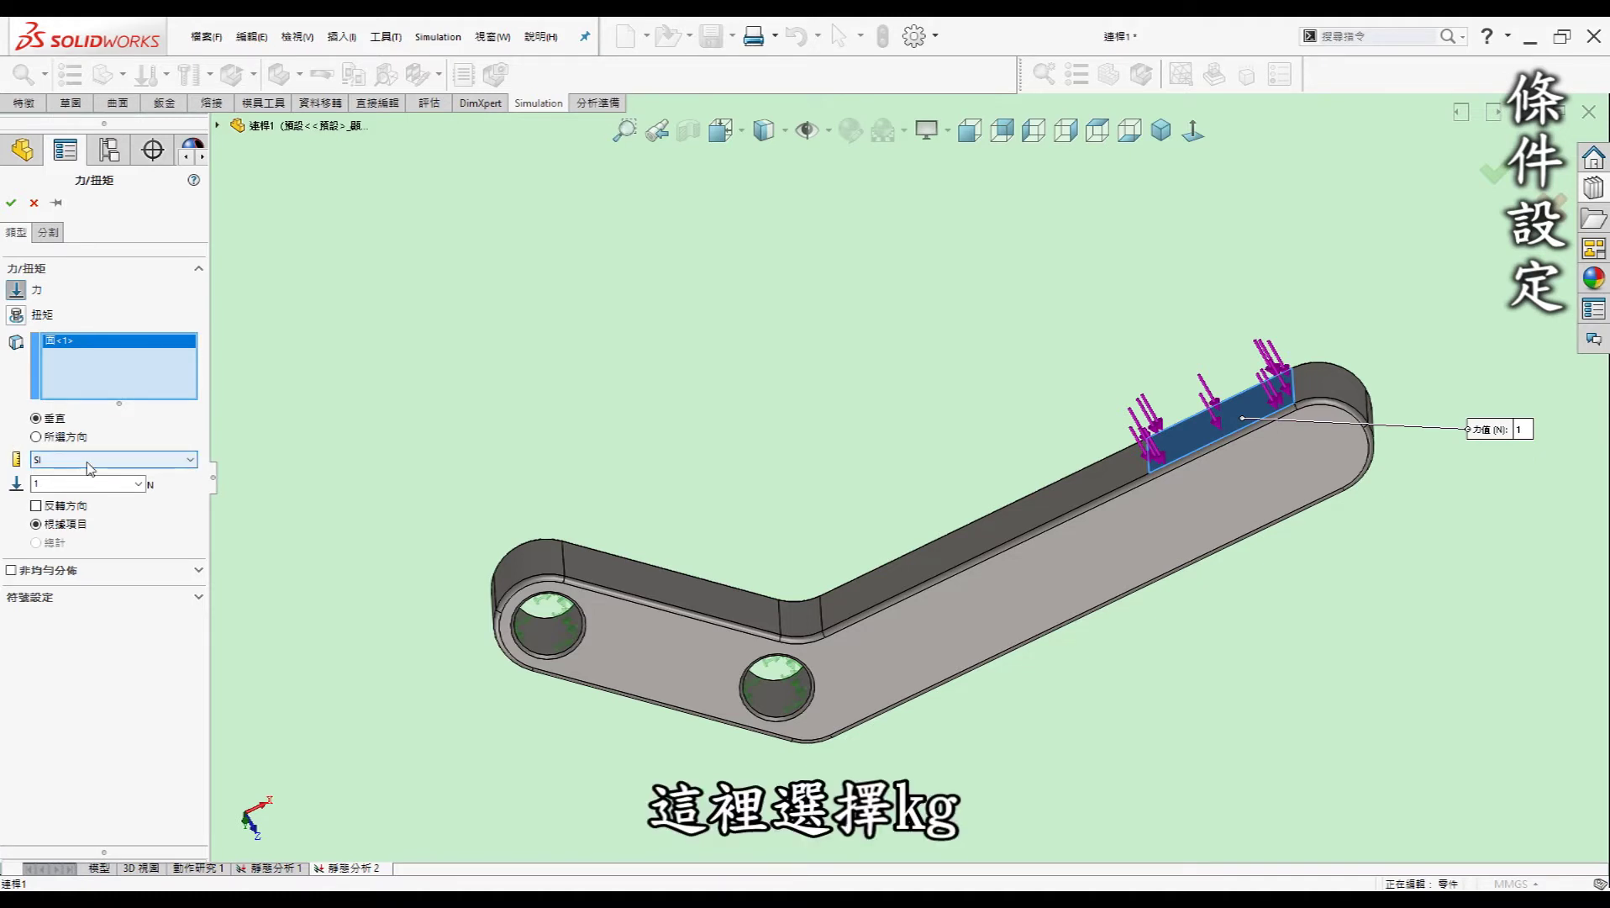
{"action": "left_click", "coordinate": [90, 495]}
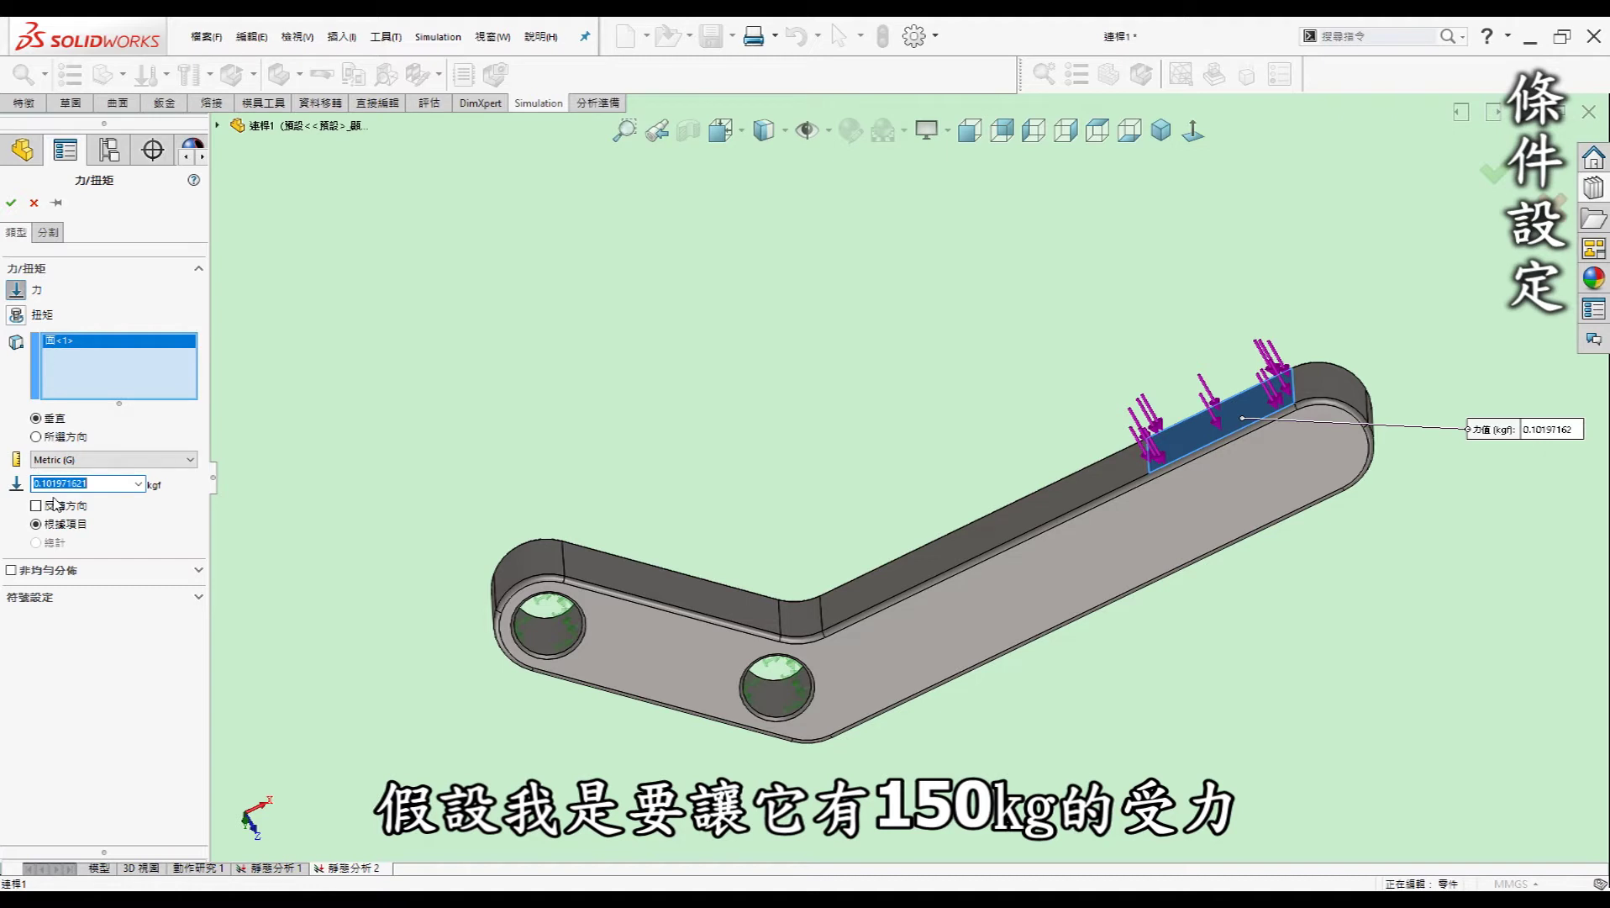
{"action": "type", "text": "150"}
{"action": "key", "text": "Return"}
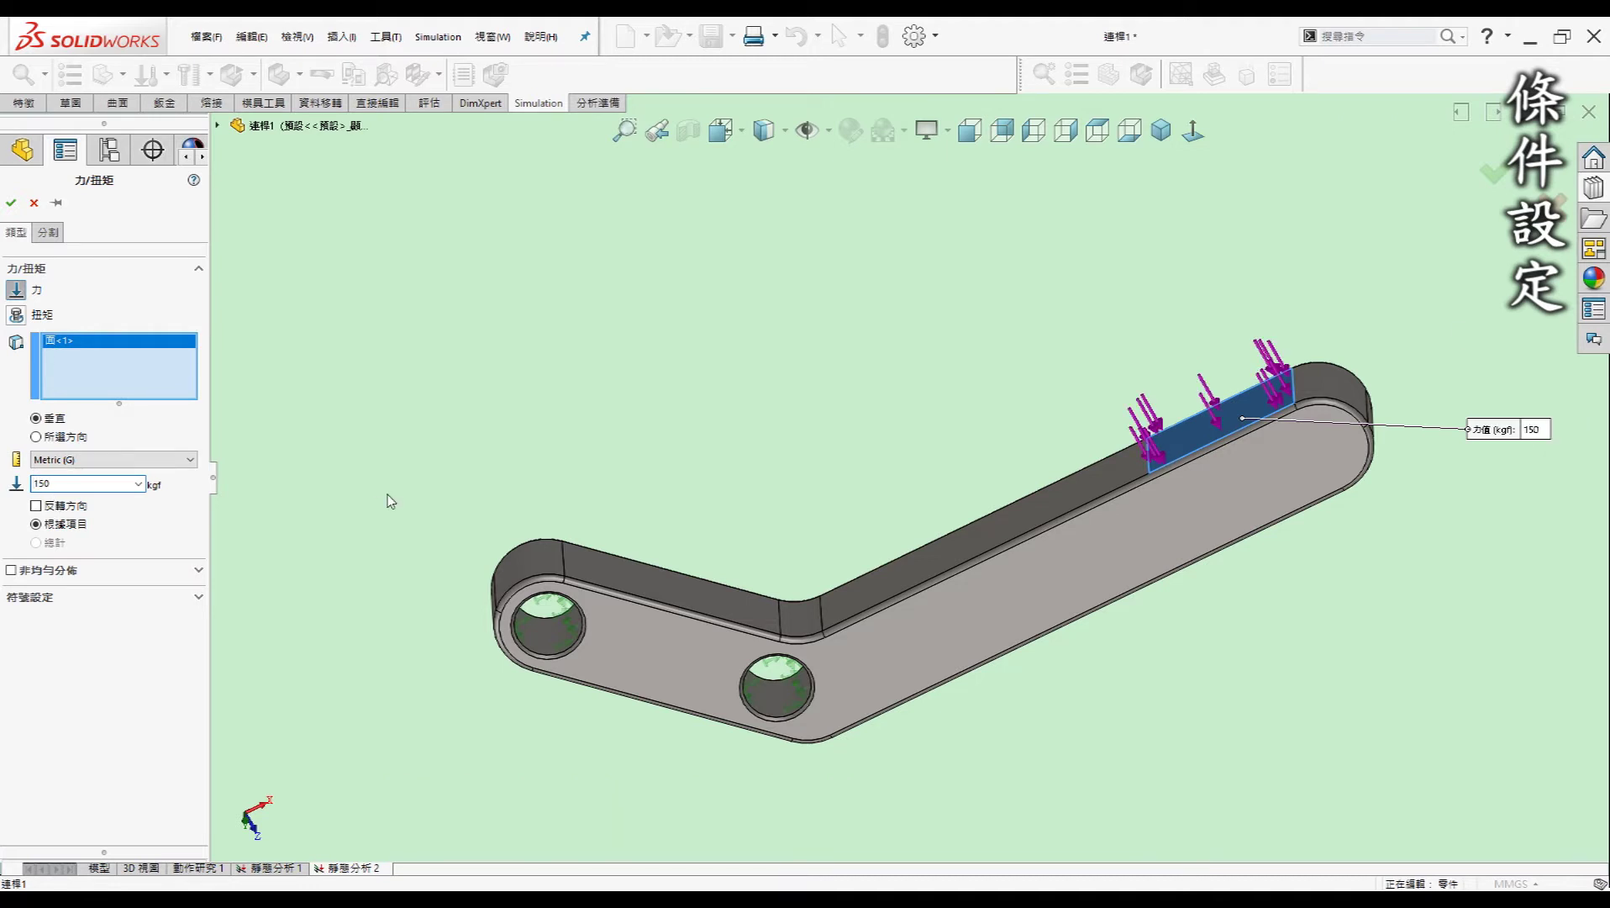
{"action": "left_click", "coordinate": [12, 202]}
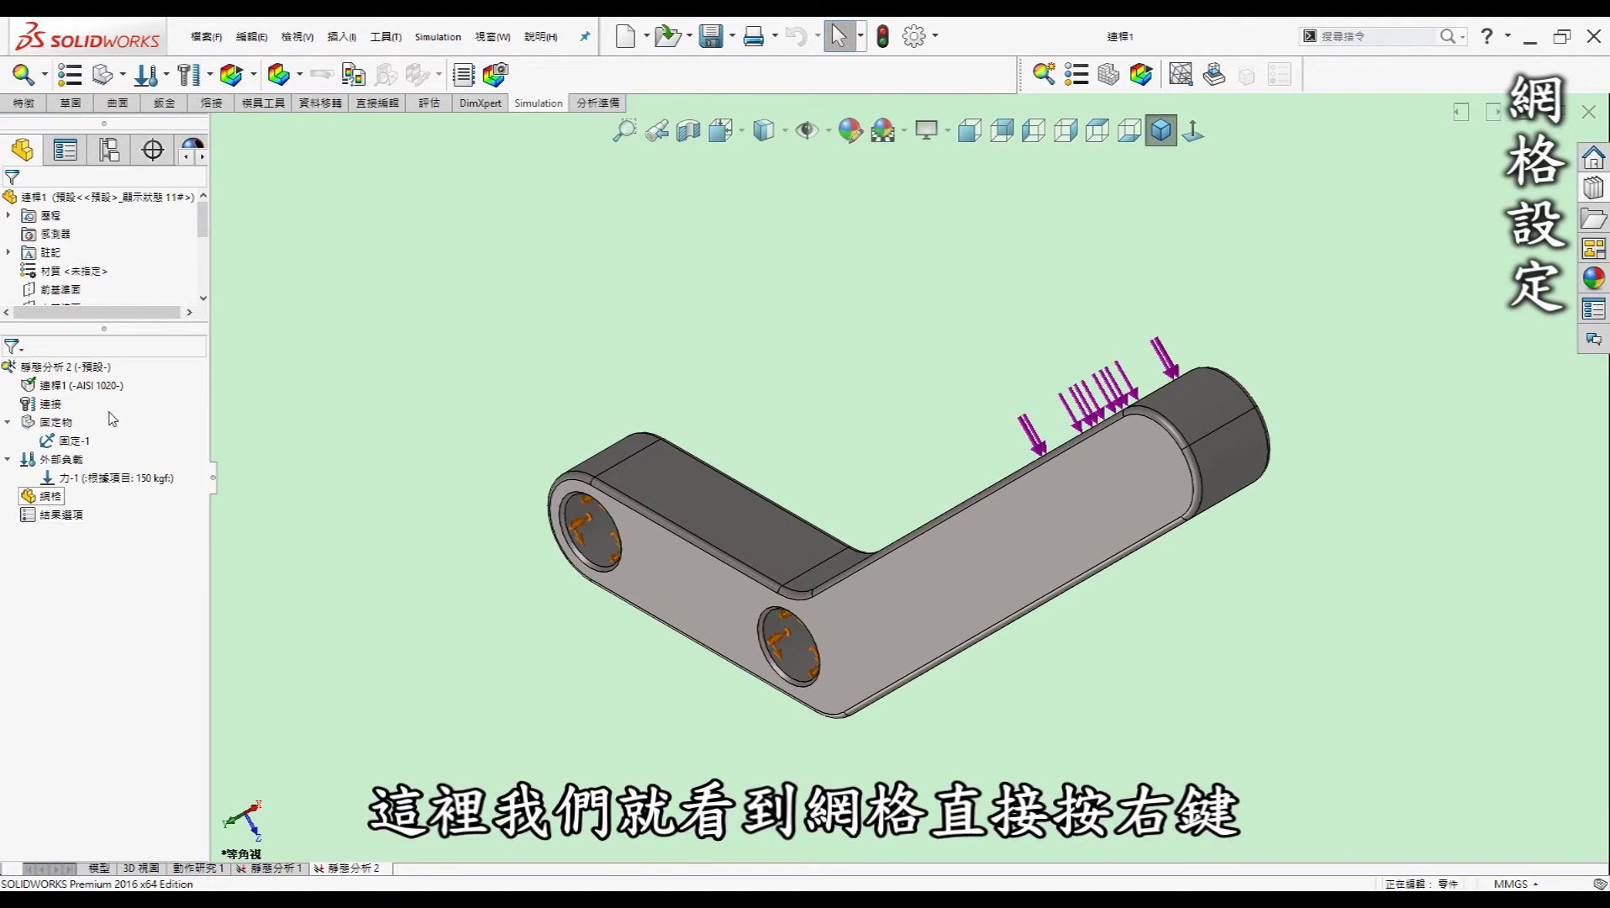
{"action": "right_click", "coordinate": [50, 502]}
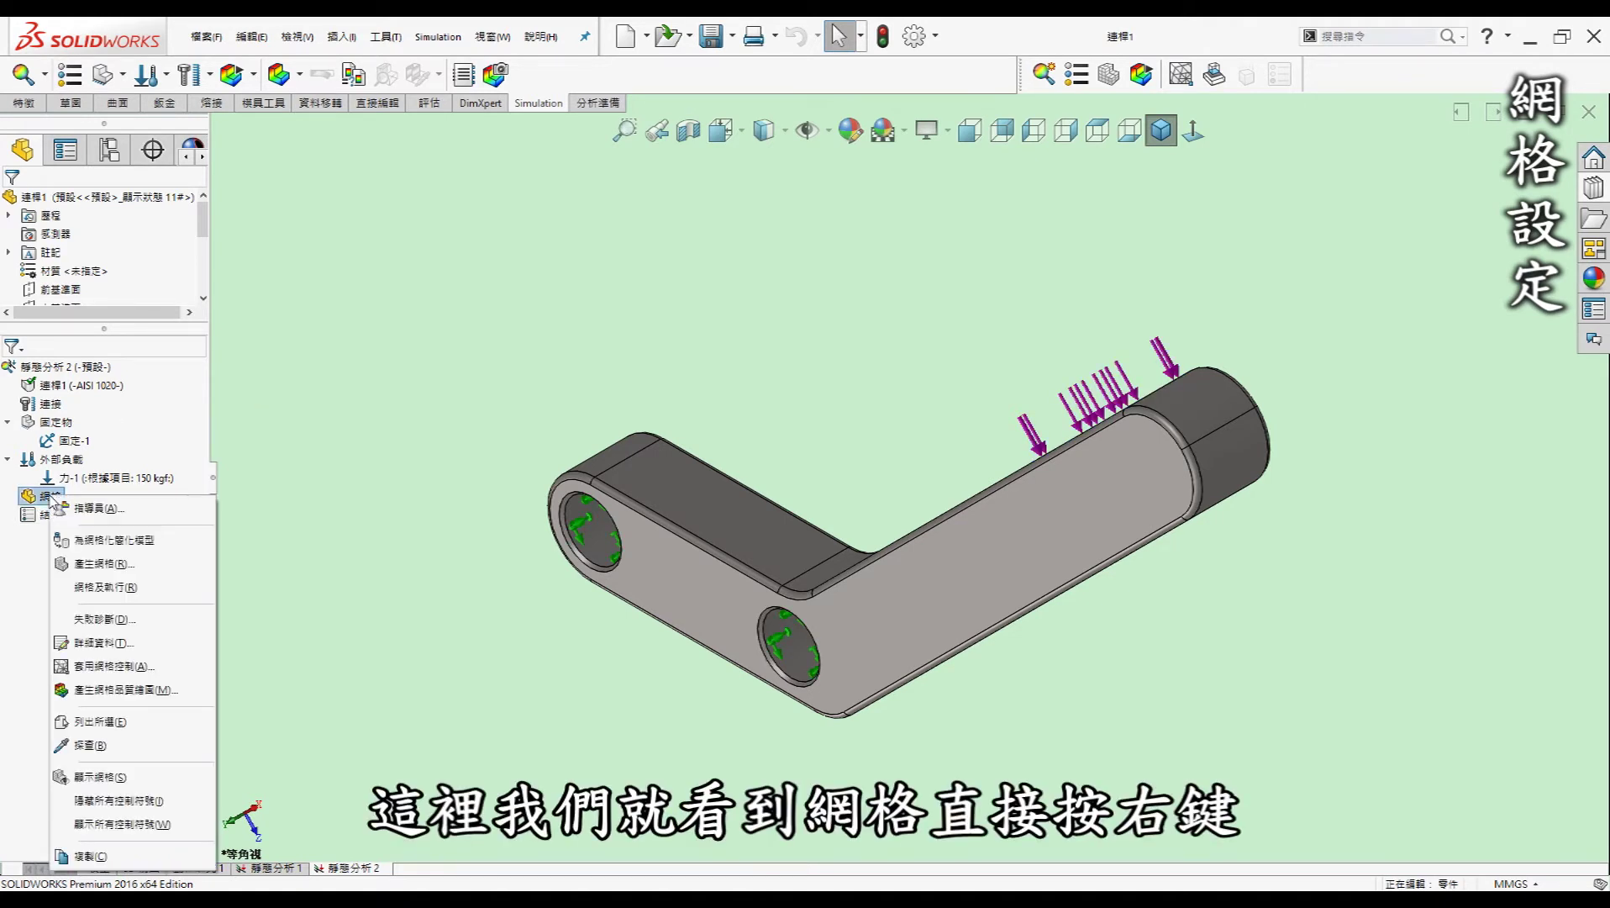
- Start Create Mesh and expand the Mesh Parameters section
{"action": "left_click", "coordinate": [172, 563]}
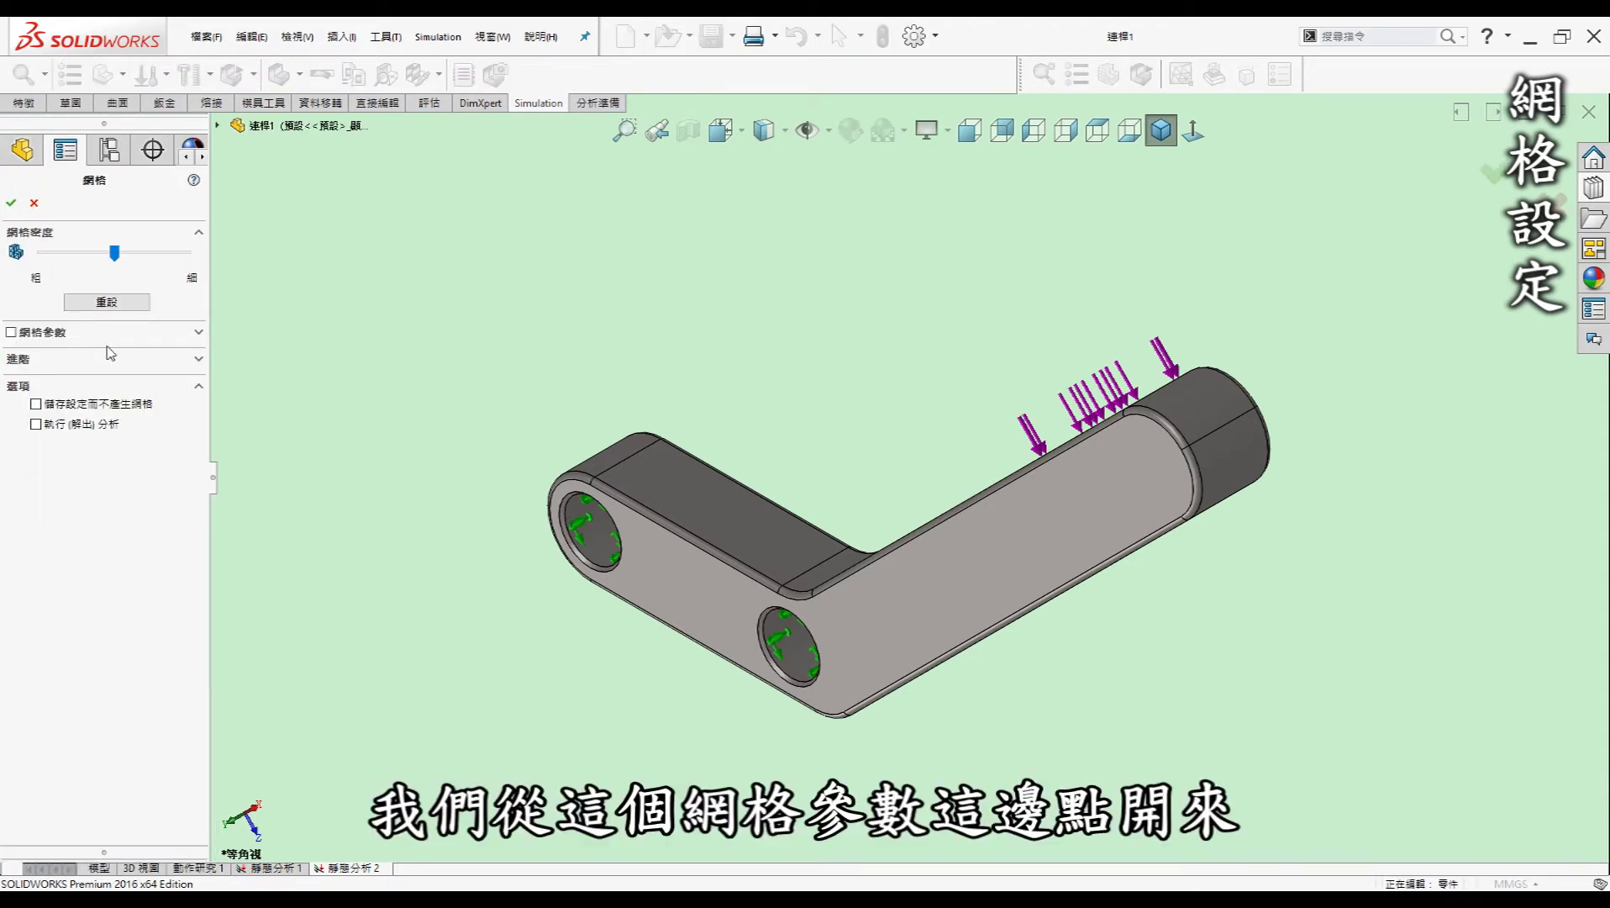
{"action": "left_click", "coordinate": [172, 332]}
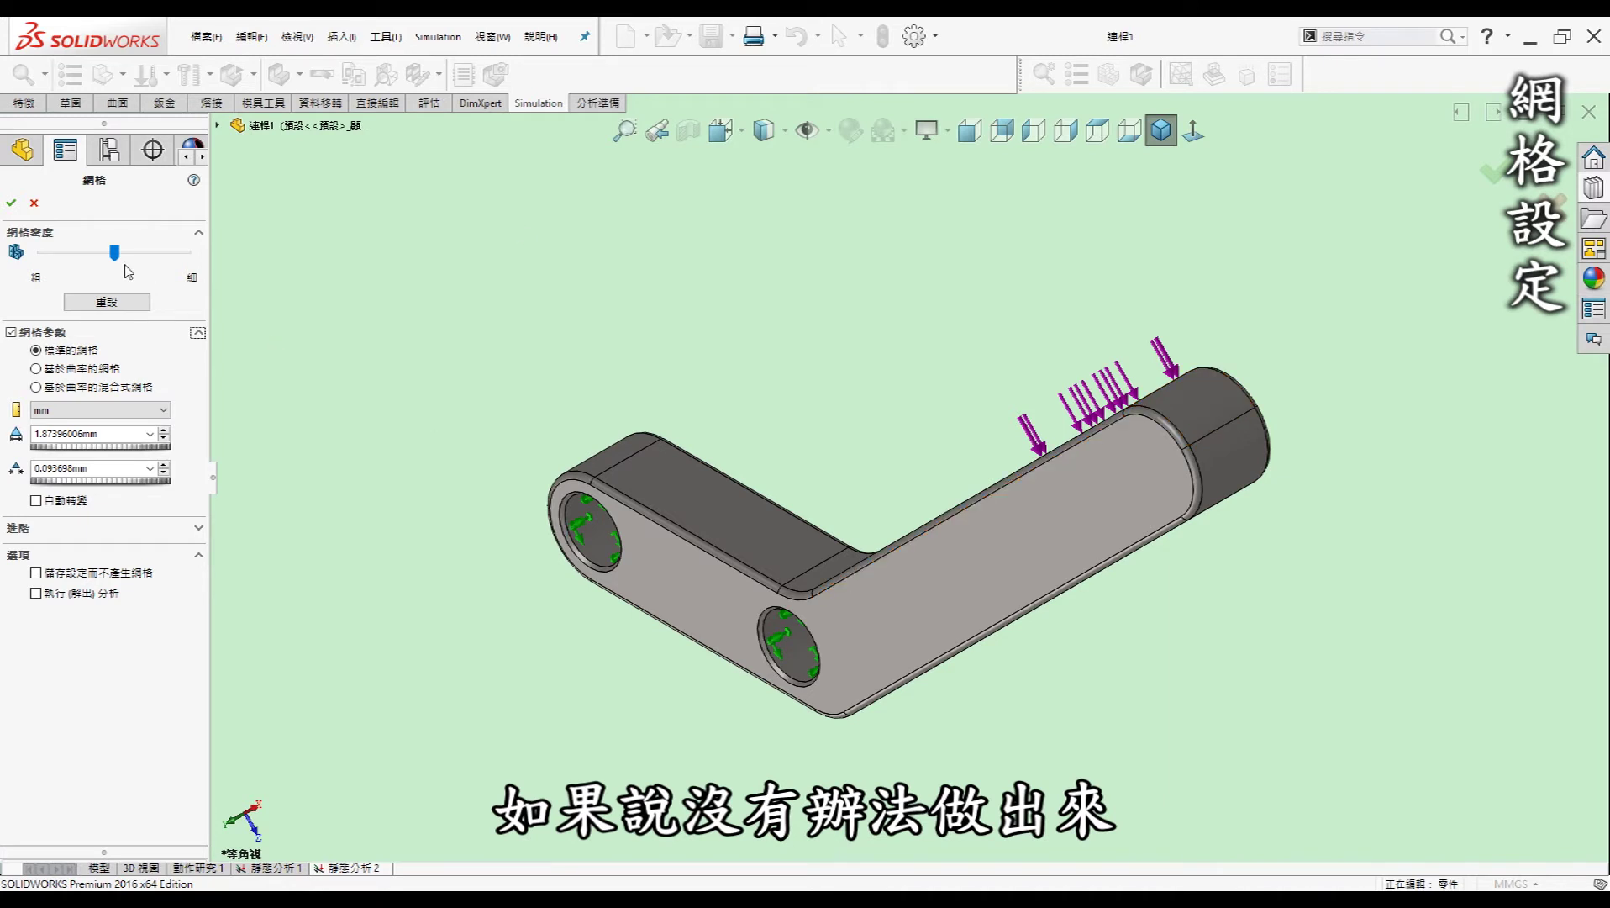
- Try Fine density, reset to the 1.87396006mm default, and toggle automatic solid trials on and off
{"action": "left_click_drag", "start_coordinate": [115, 253], "coordinate": [188, 254]}
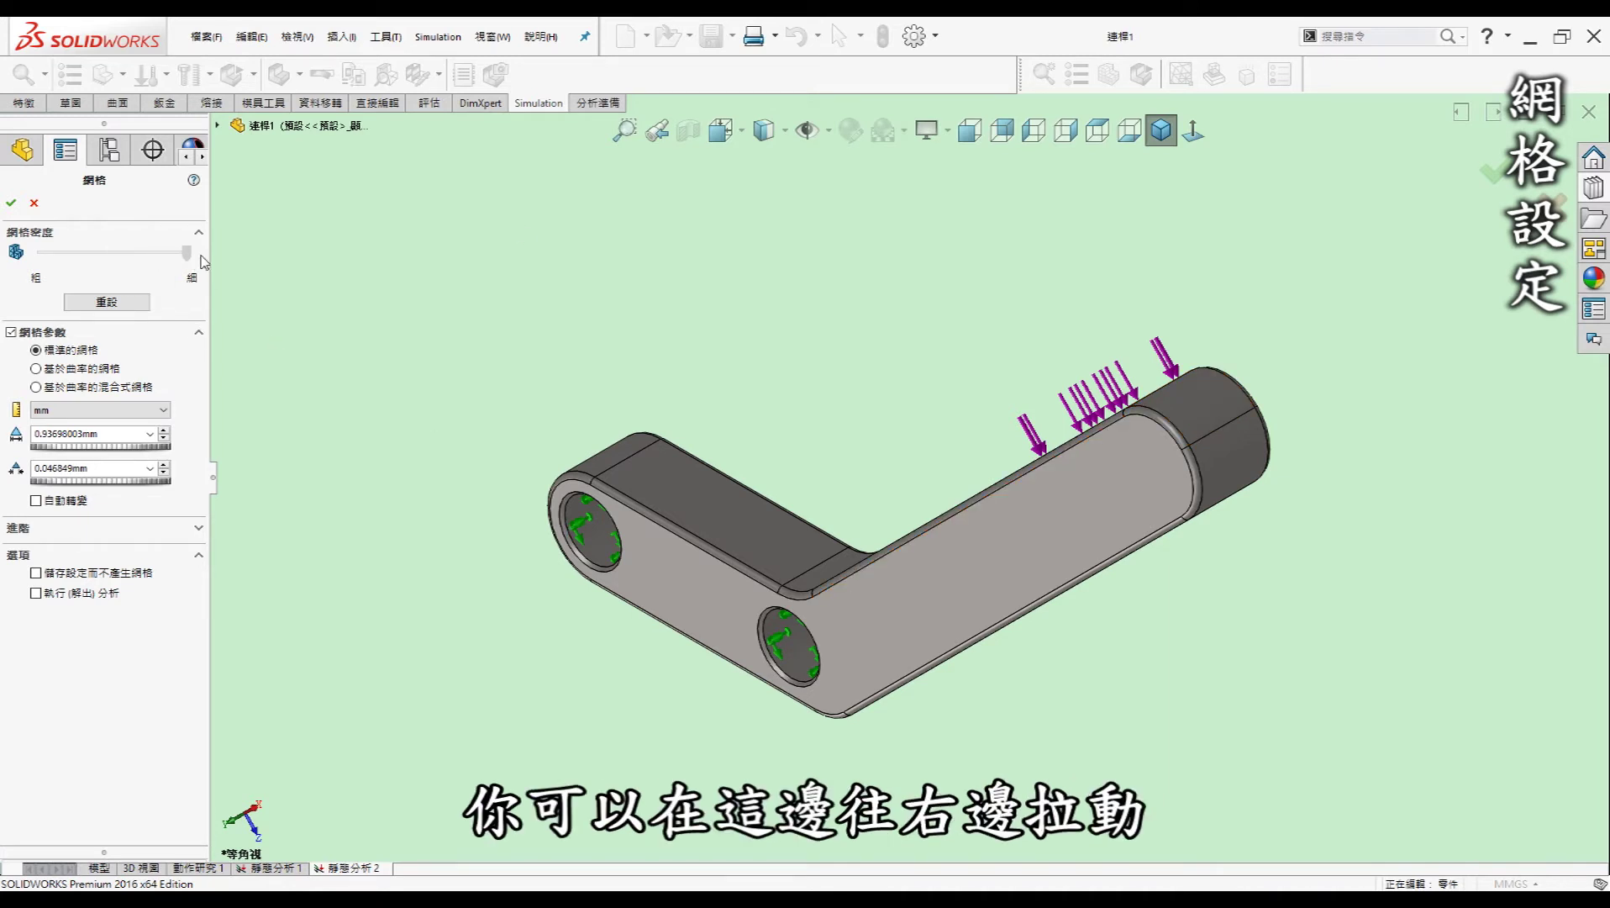
{"action": "left_click", "coordinate": [104, 300]}
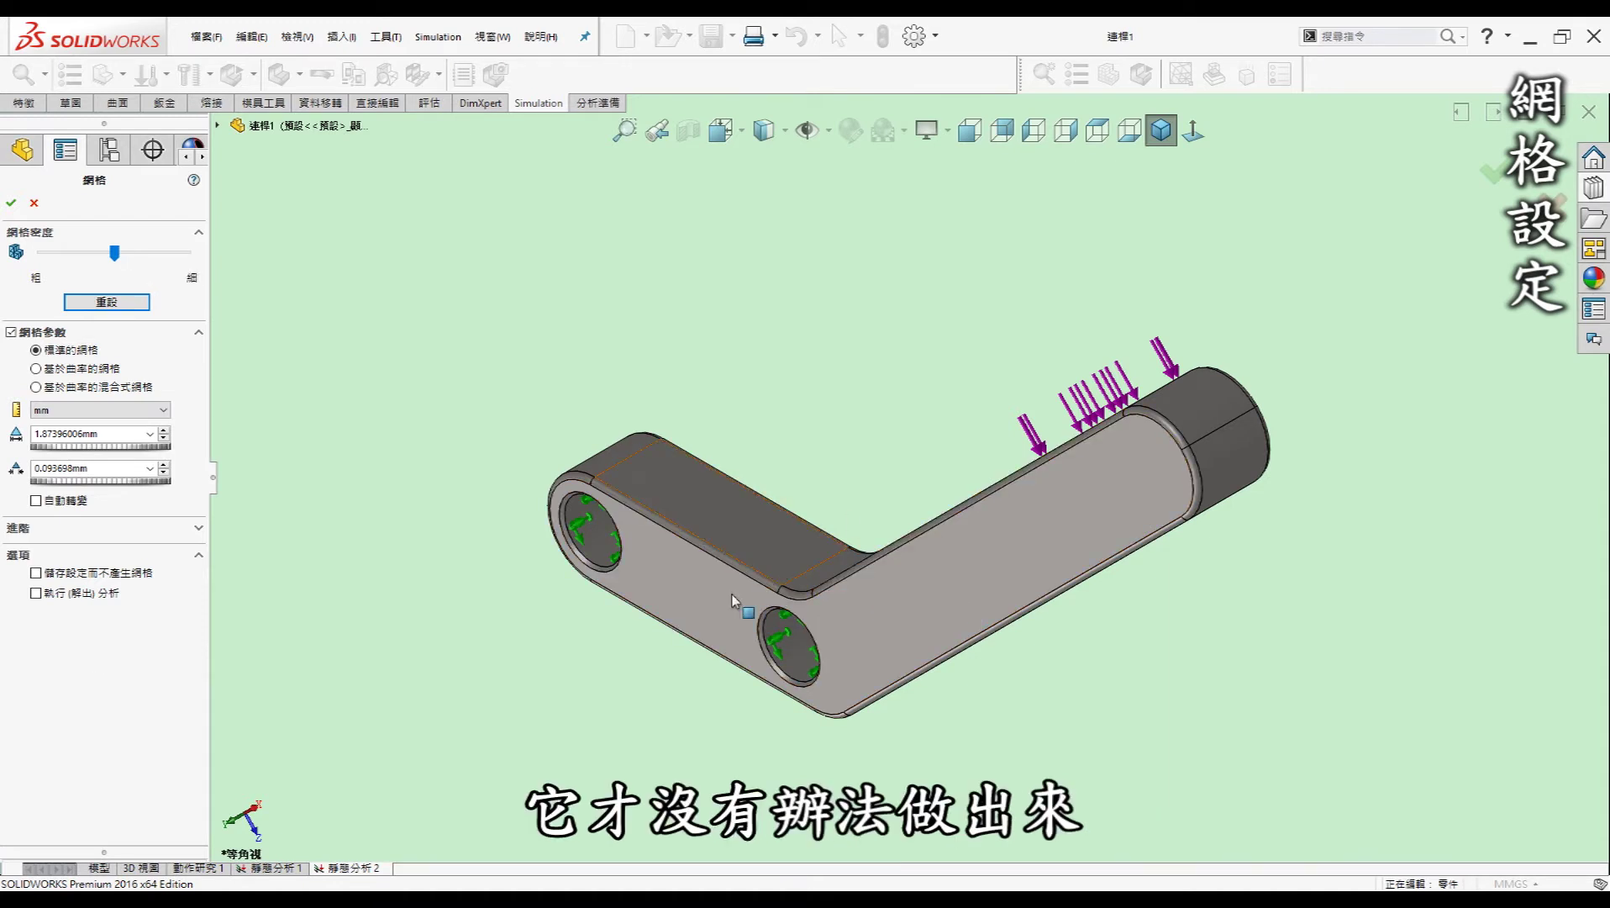
{"action": "left_click", "coordinate": [196, 528]}
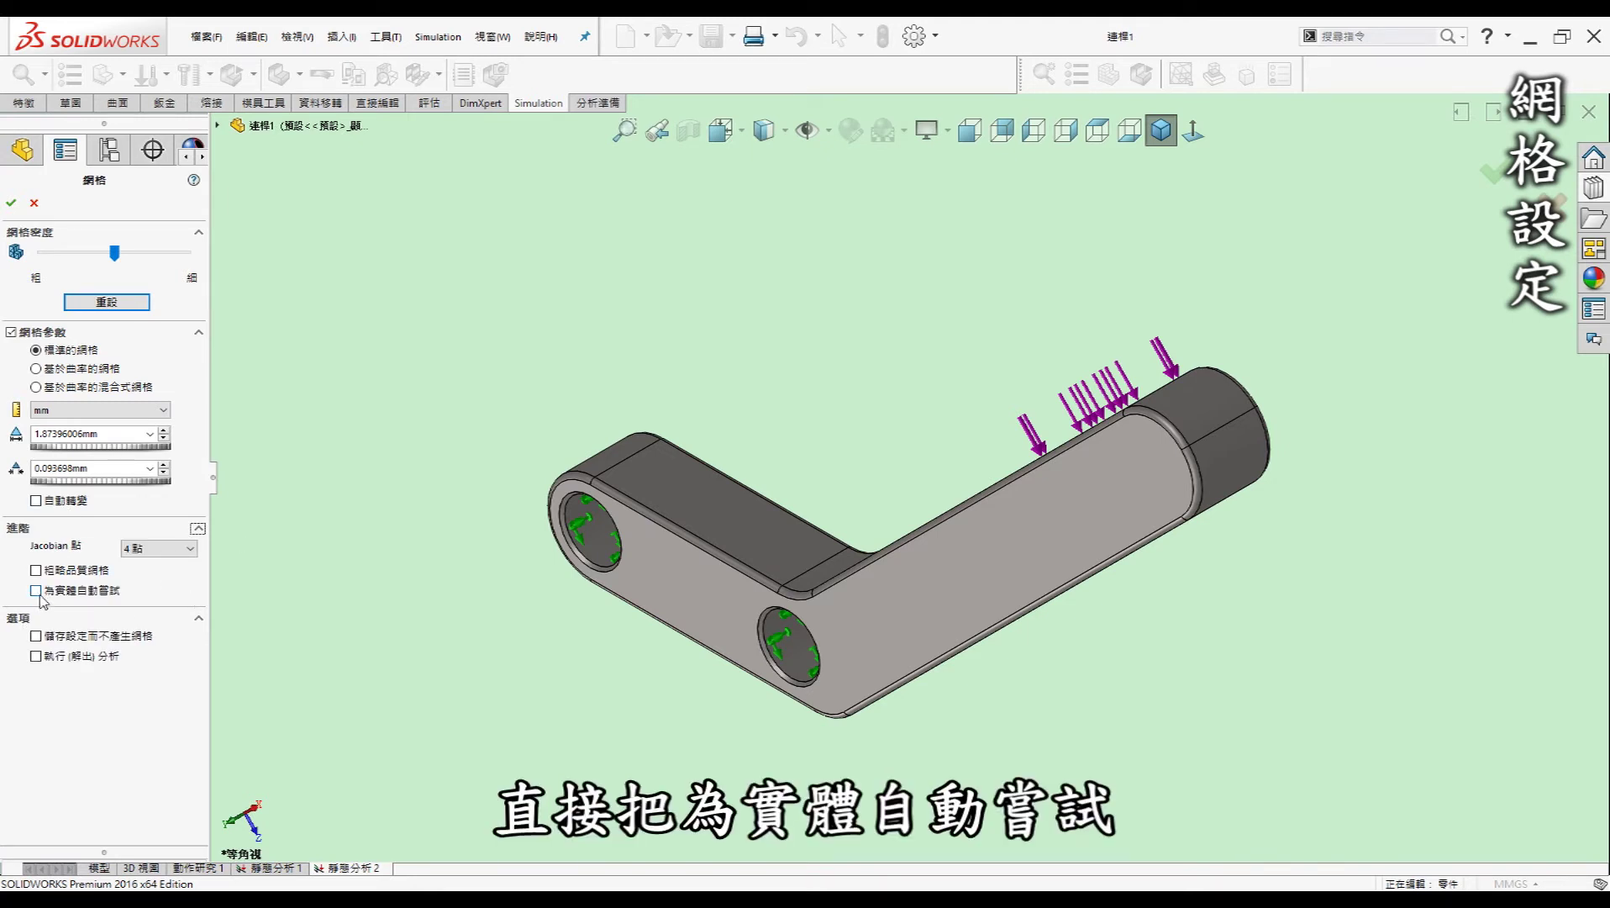
{"action": "left_click", "coordinate": [36, 591]}
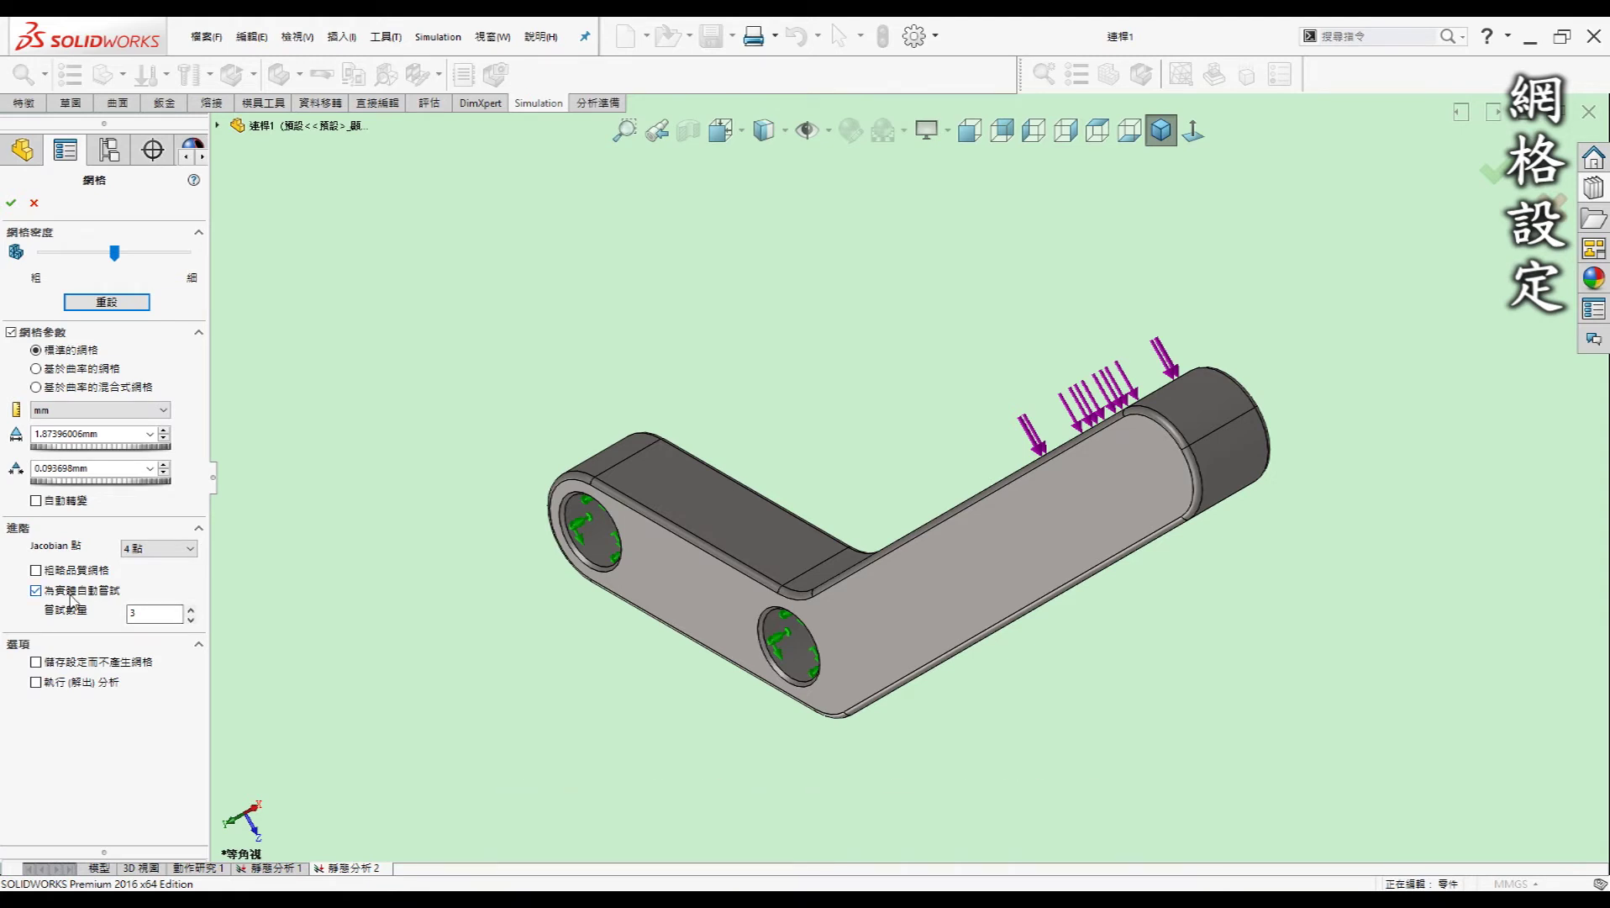
{"action": "left_click", "coordinate": [37, 591]}
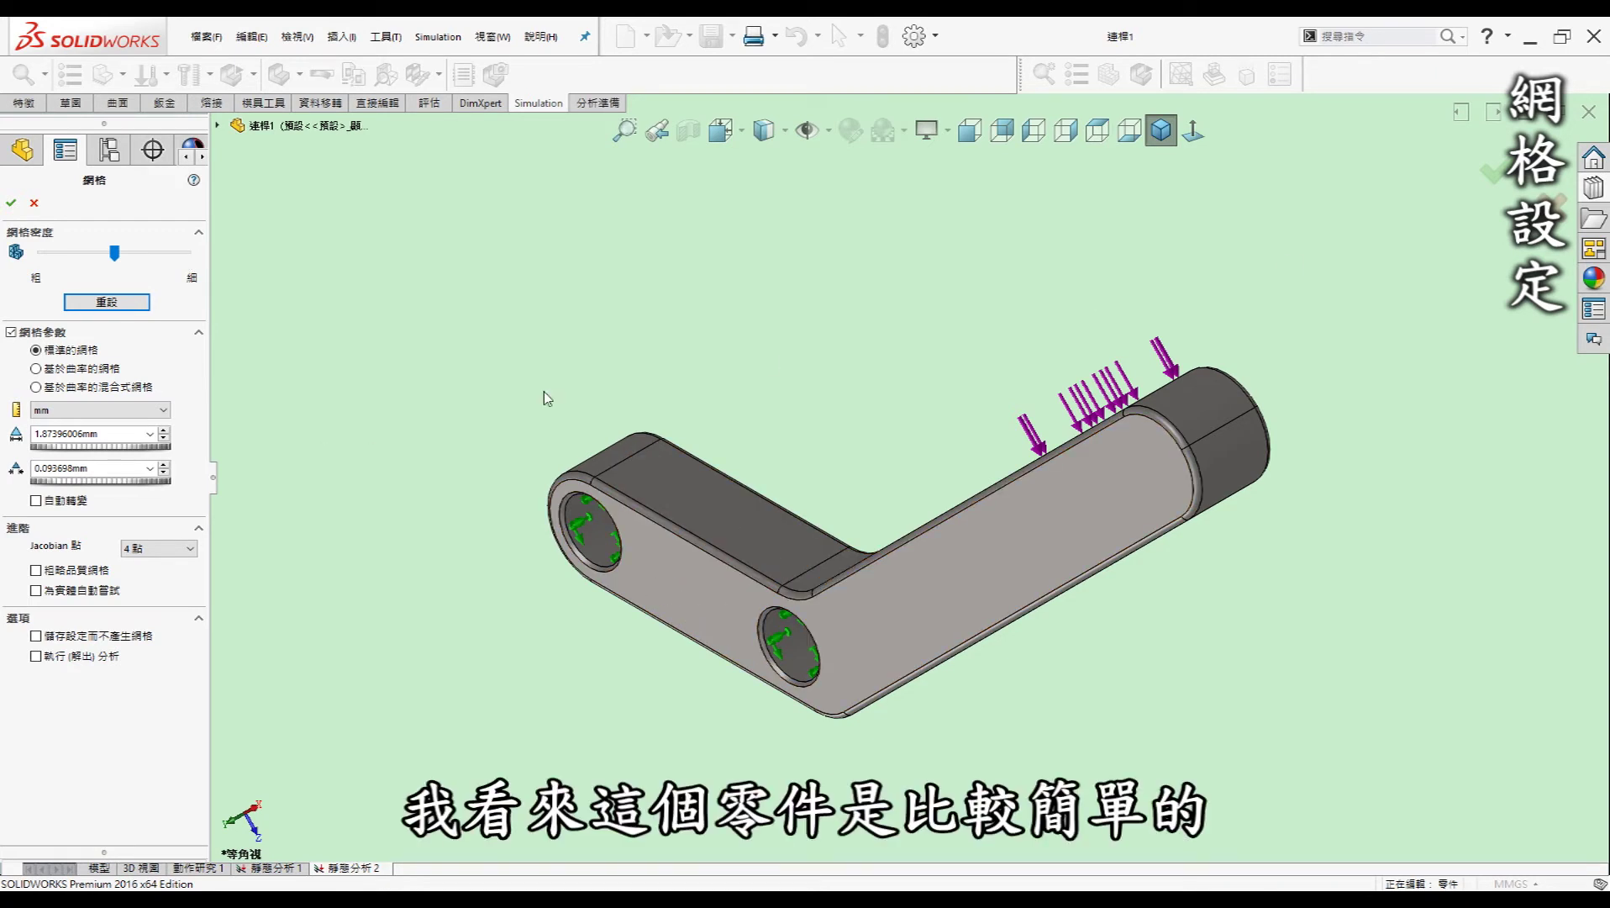
{"action": "left_click", "coordinate": [93, 305]}
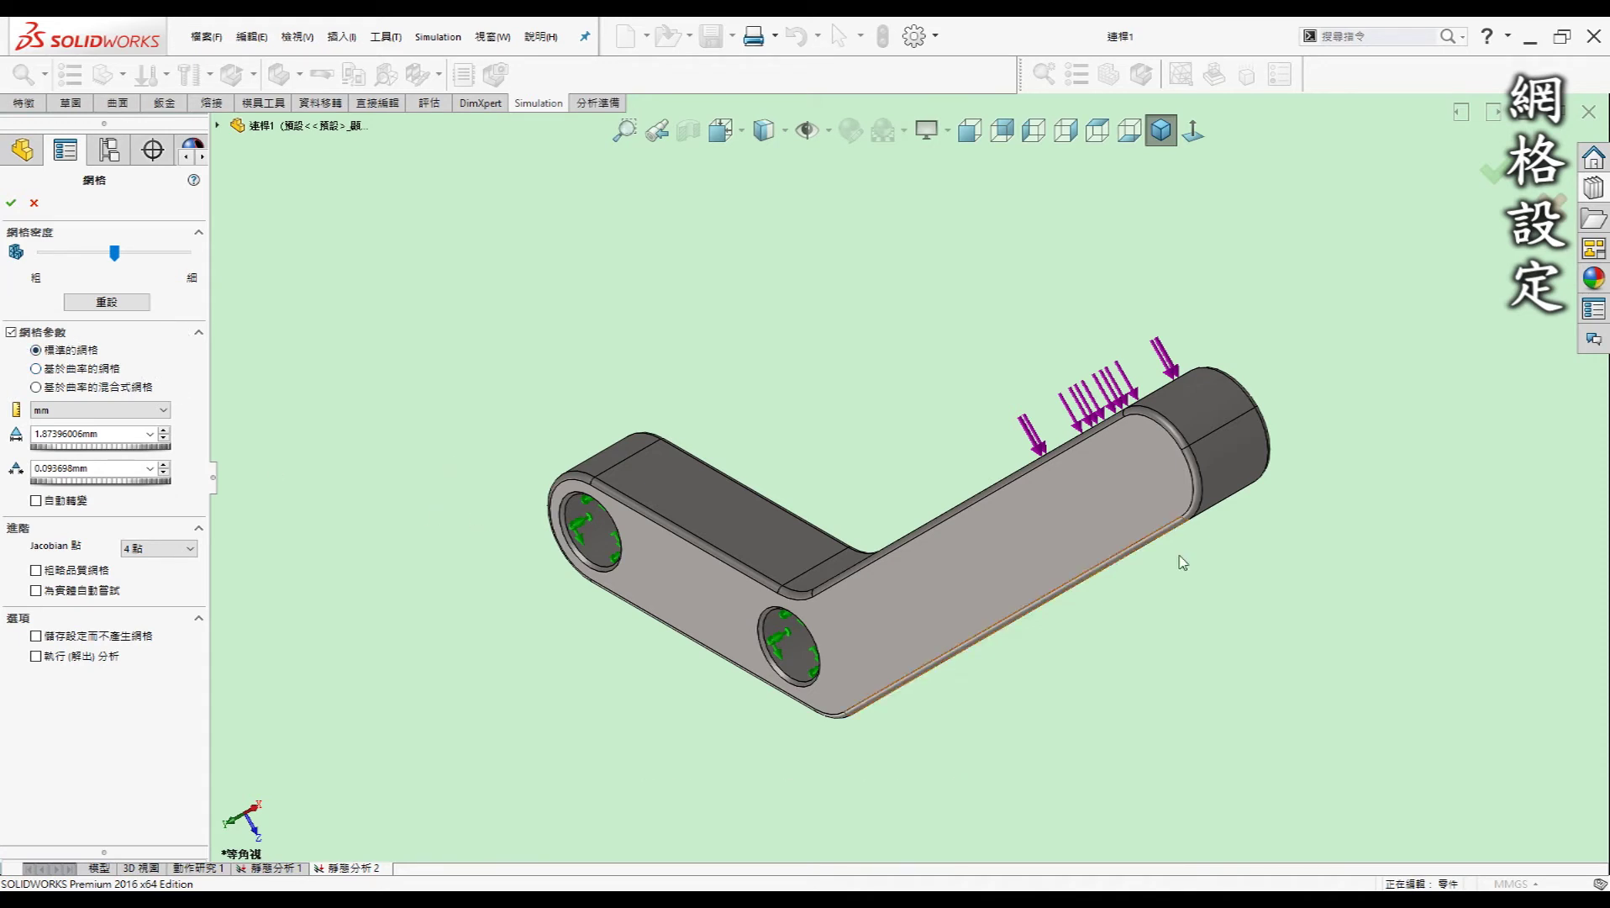
- Generate the default tetrahedral mesh, then orbit and zoom to fit the meshed bar
{"action": "left_click", "coordinate": [13, 207]}
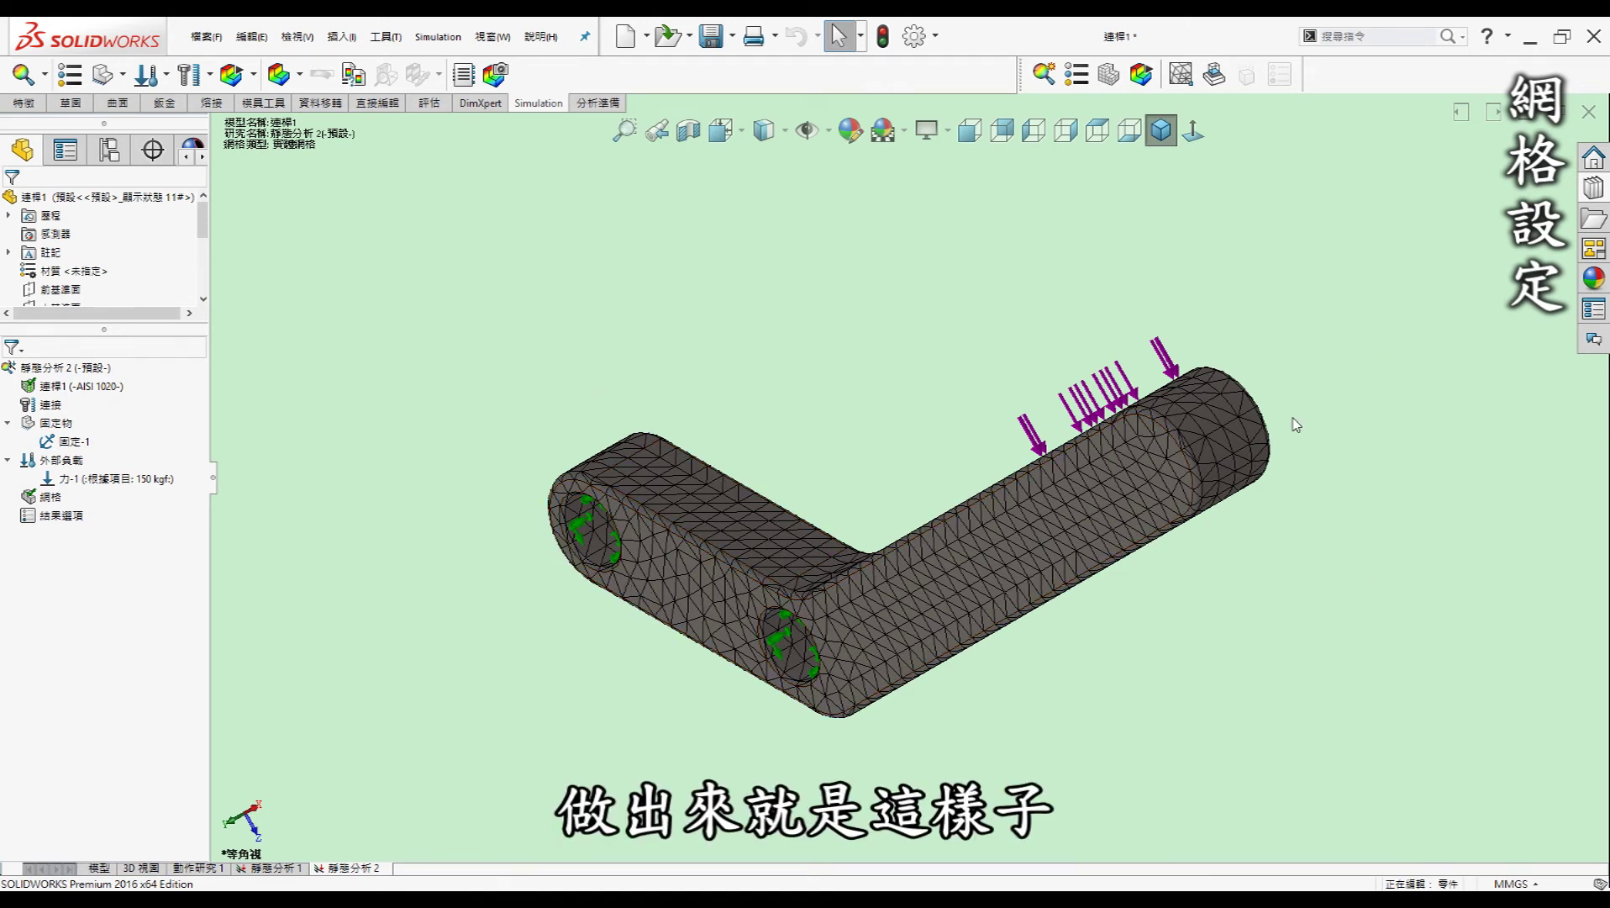
{"action": "middle_click_drag", "start_coordinate": [1219, 555], "coordinate": [1224, 549]}
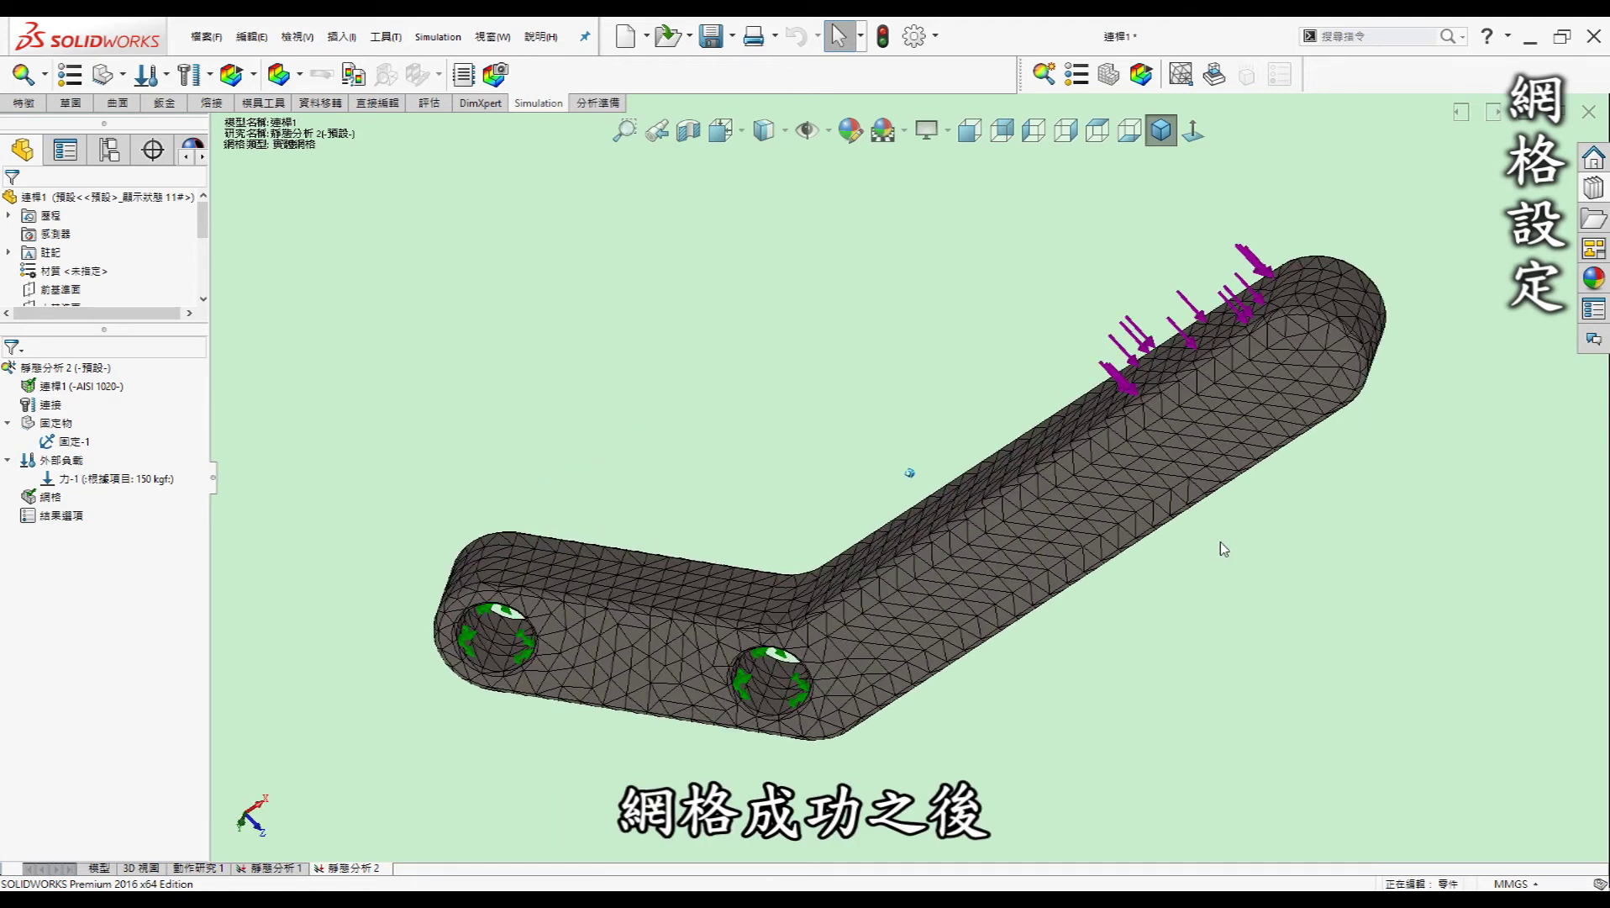
{"action": "key", "text": "f"}
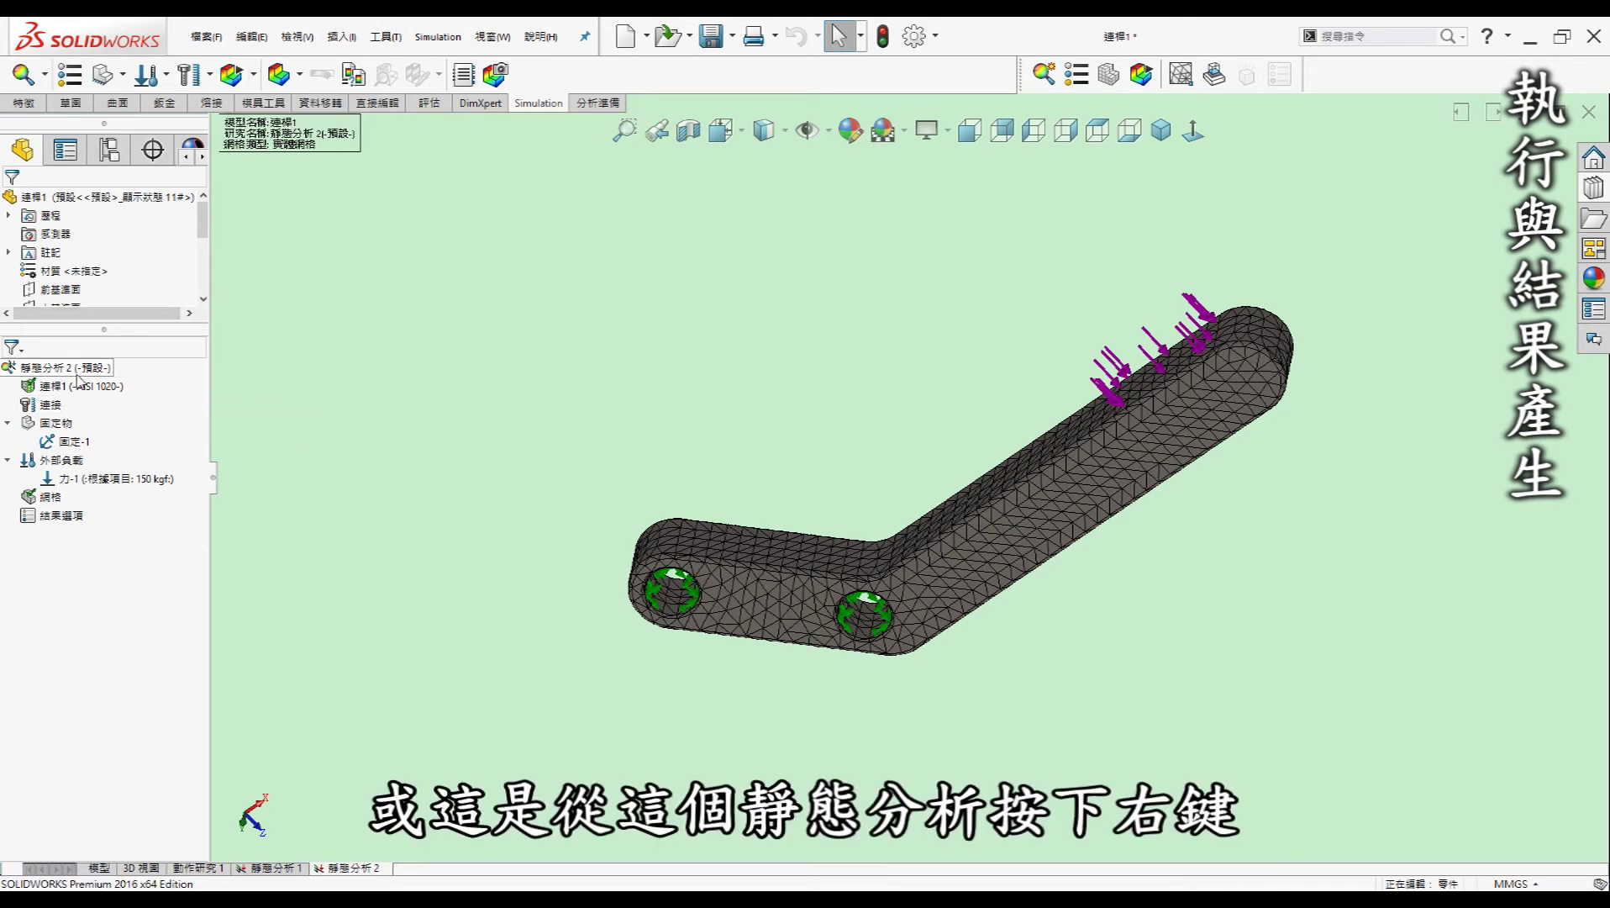
{"action": "right_click", "coordinate": [78, 370]}
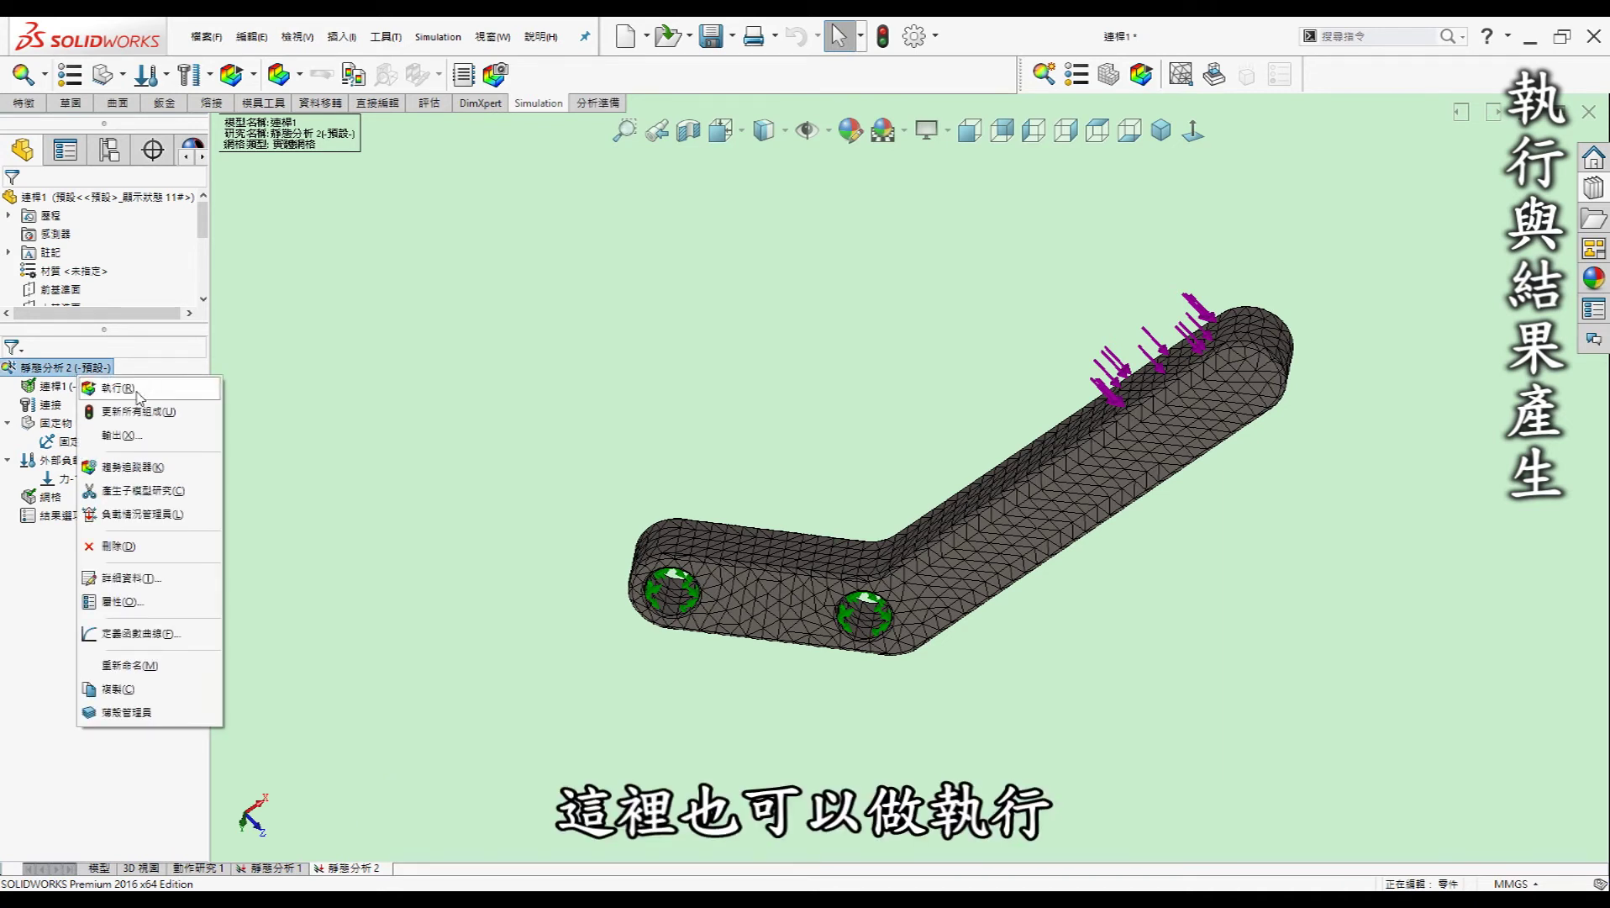
{"action": "left_click", "coordinate": [389, 469]}
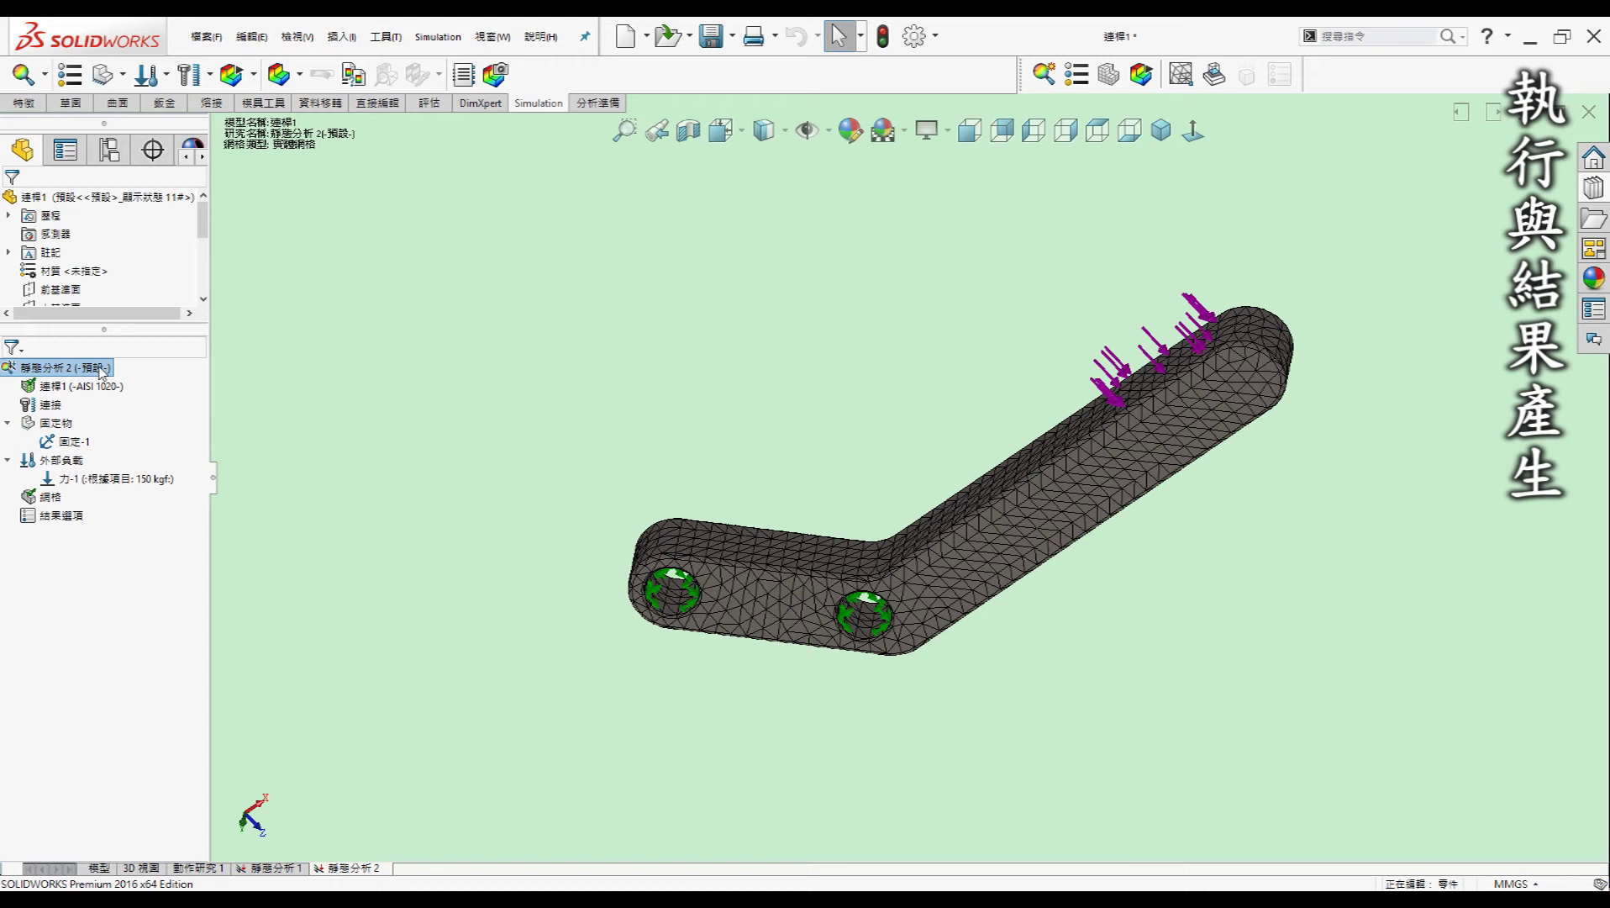
{"action": "right_click", "coordinate": [96, 368]}
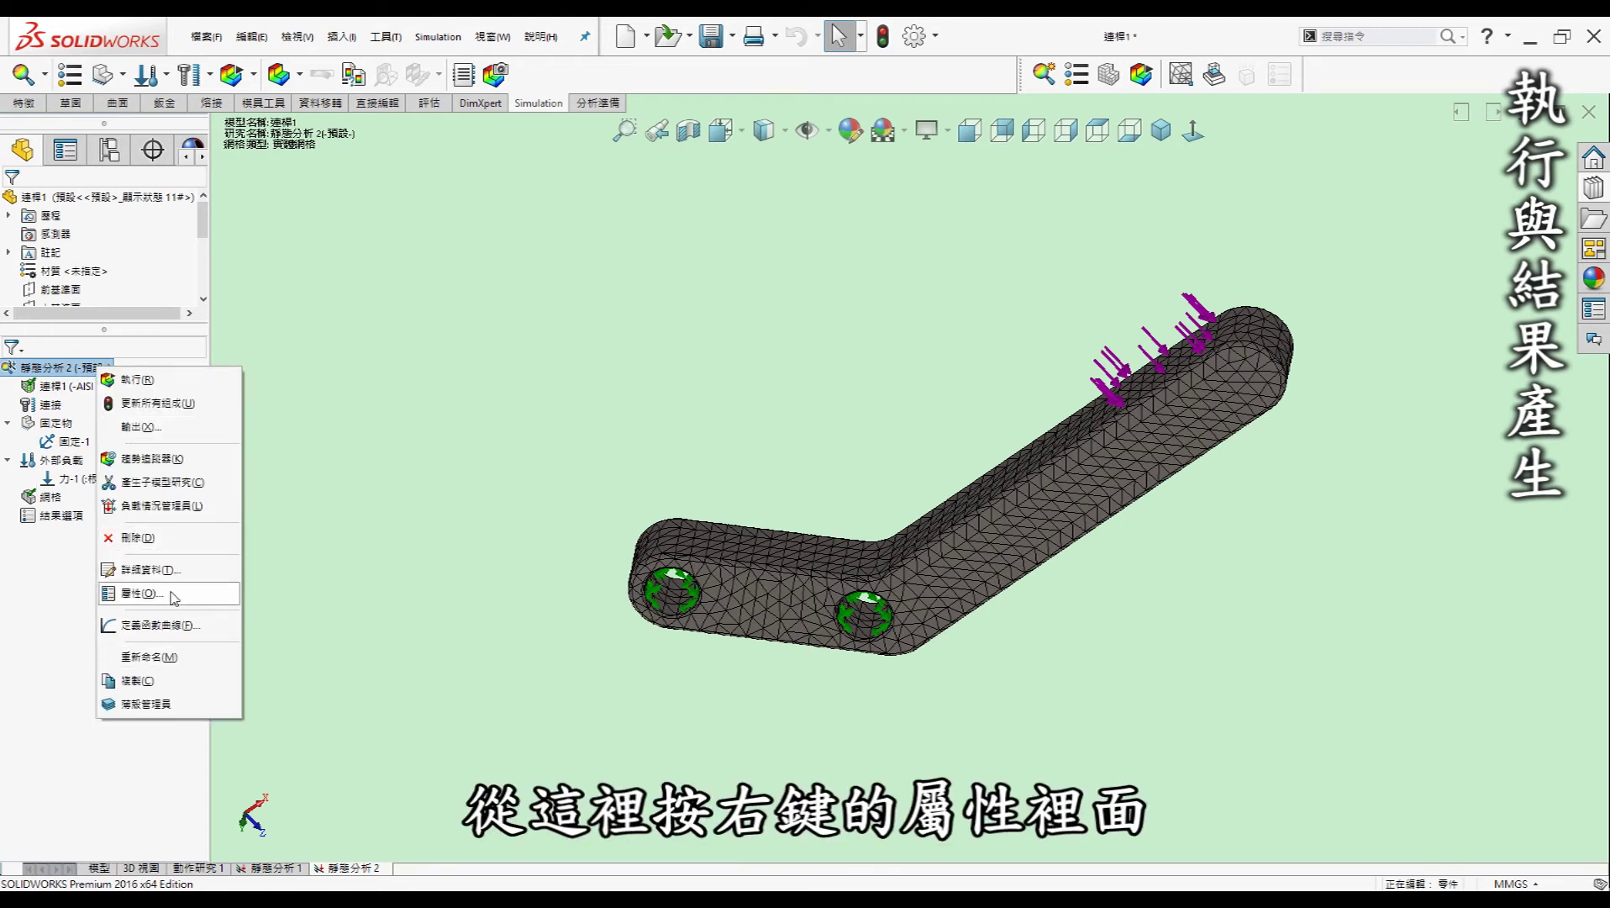
{"action": "left_click", "coordinate": [142, 593]}
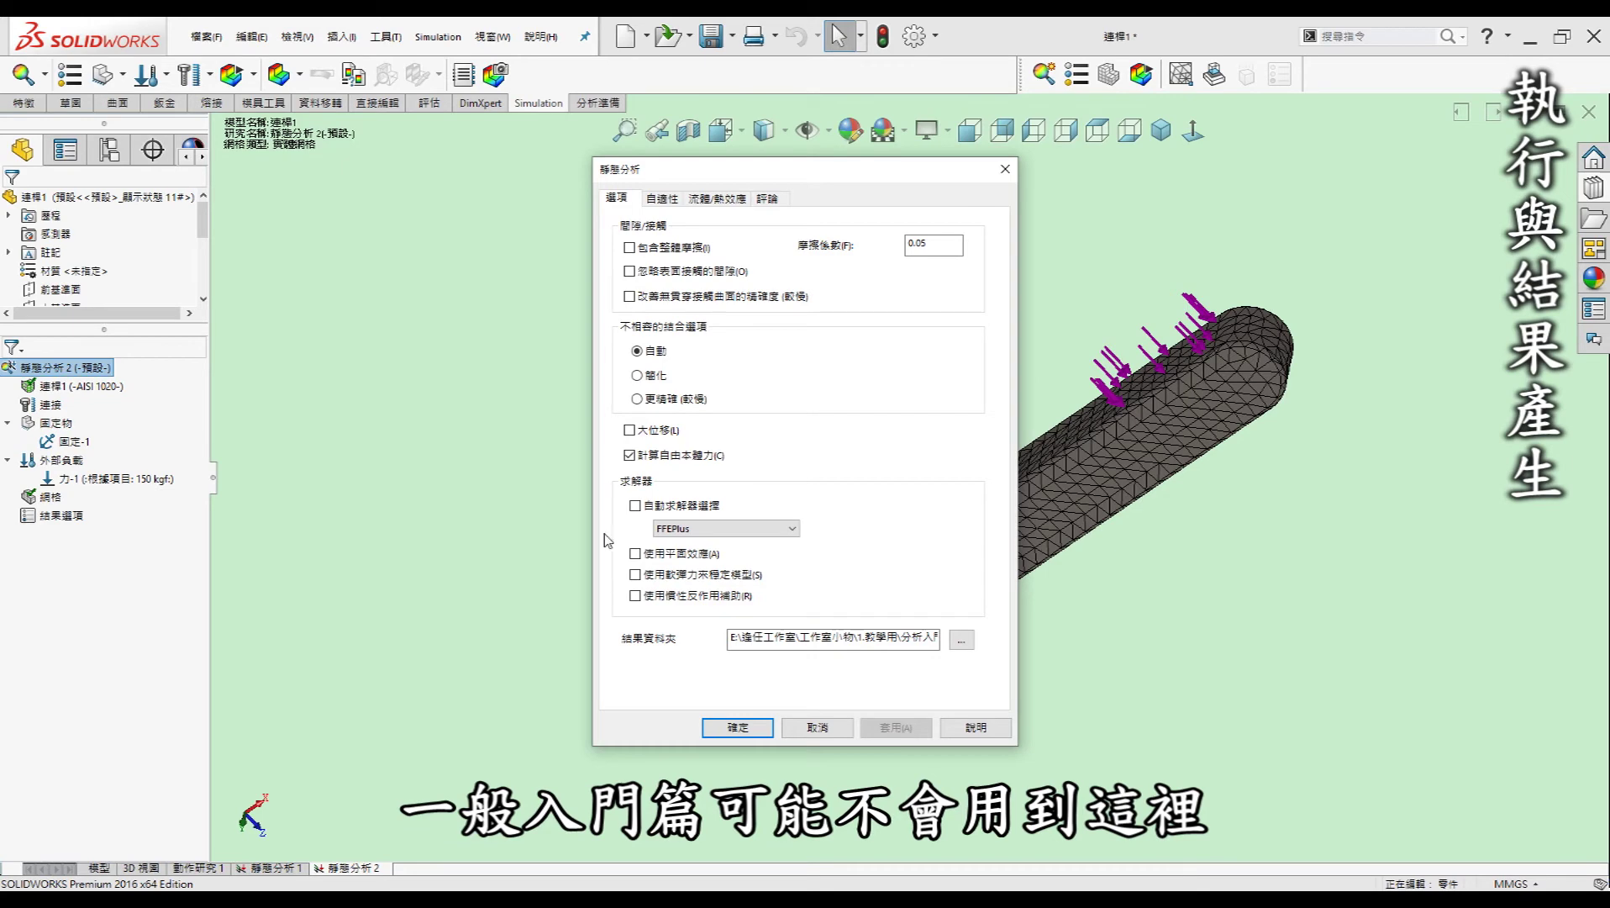
{"action": "left_click", "coordinate": [837, 731]}
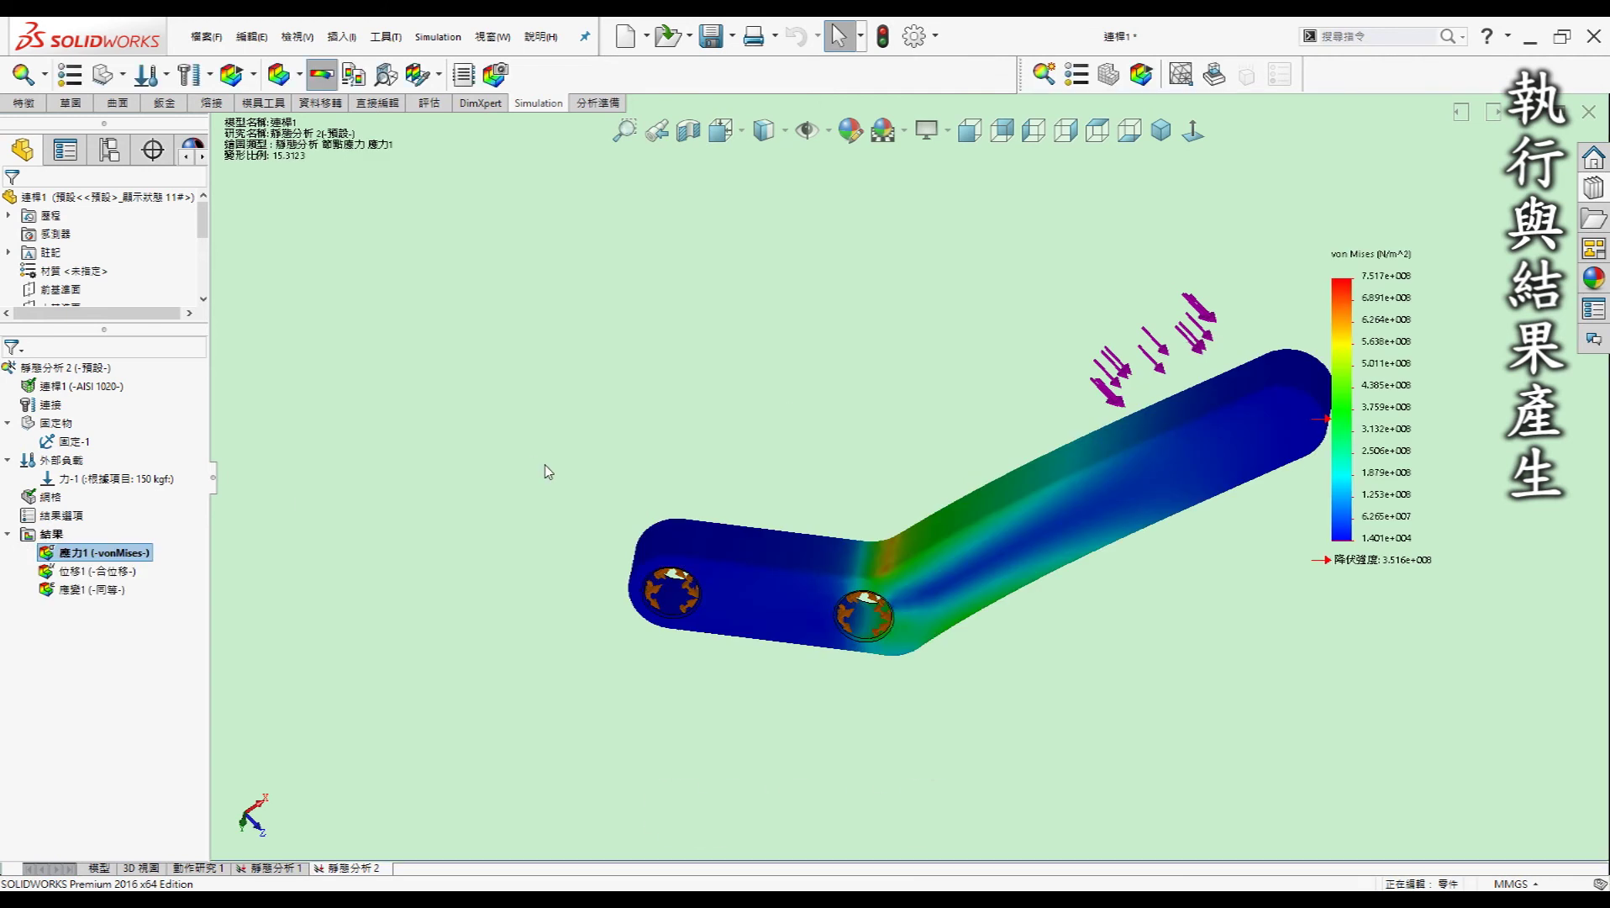
- Orbit the von Mises stress plot (max 7.517e+008 N/m^2) and bring up the Results options
{"action": "middle_click_drag", "start_coordinate": [547, 449], "coordinate": [597, 413]}
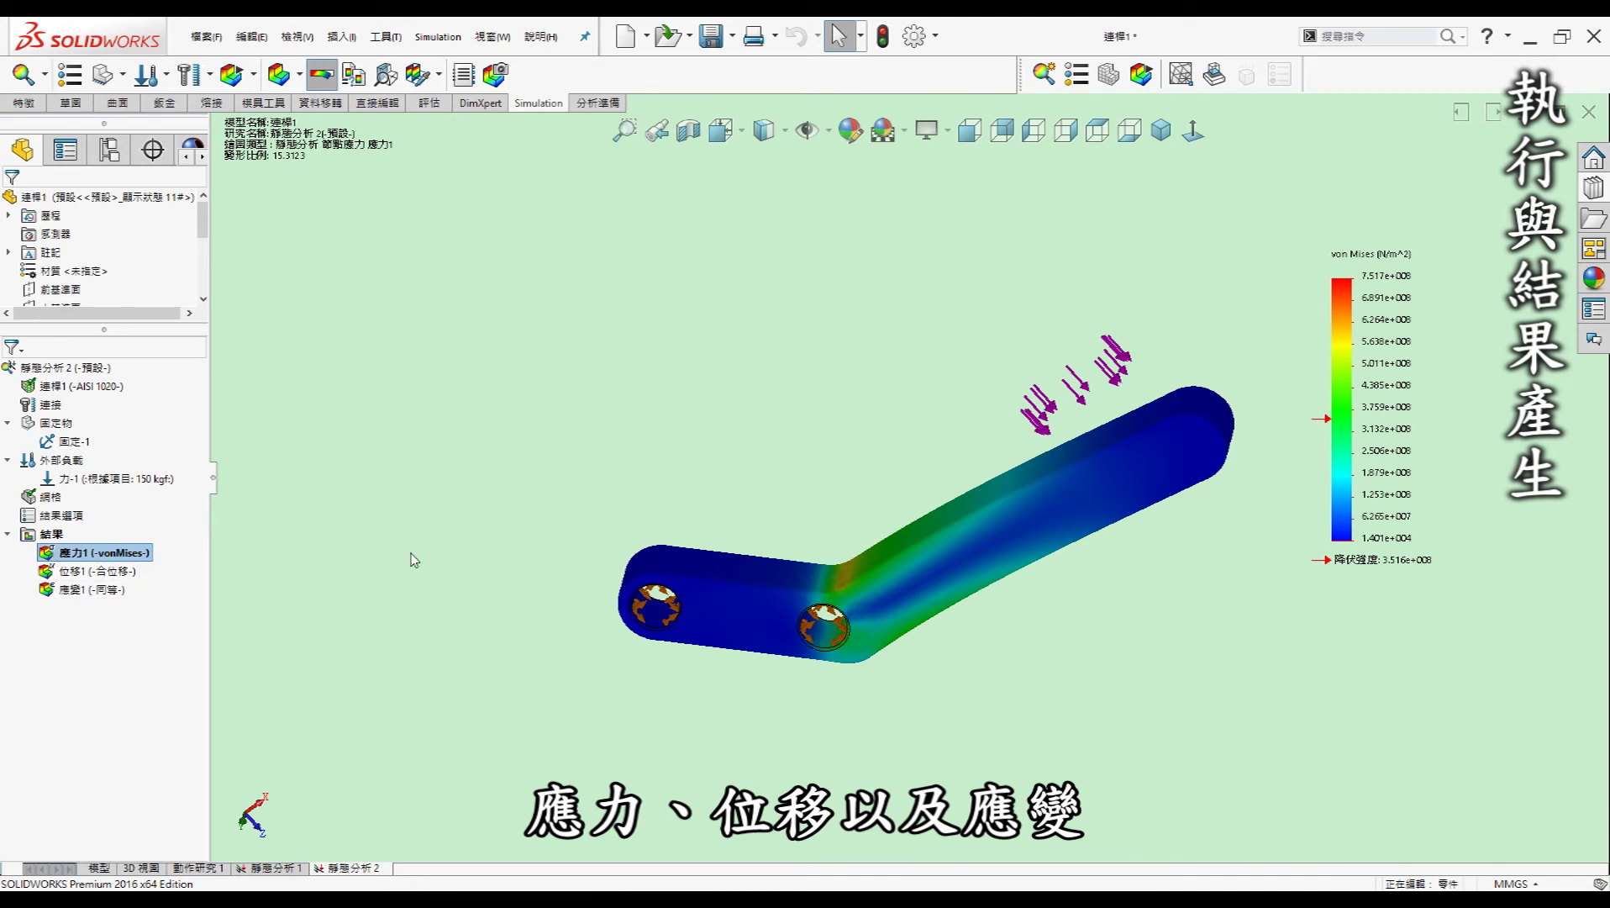
{"action": "right_click", "coordinate": [42, 537]}
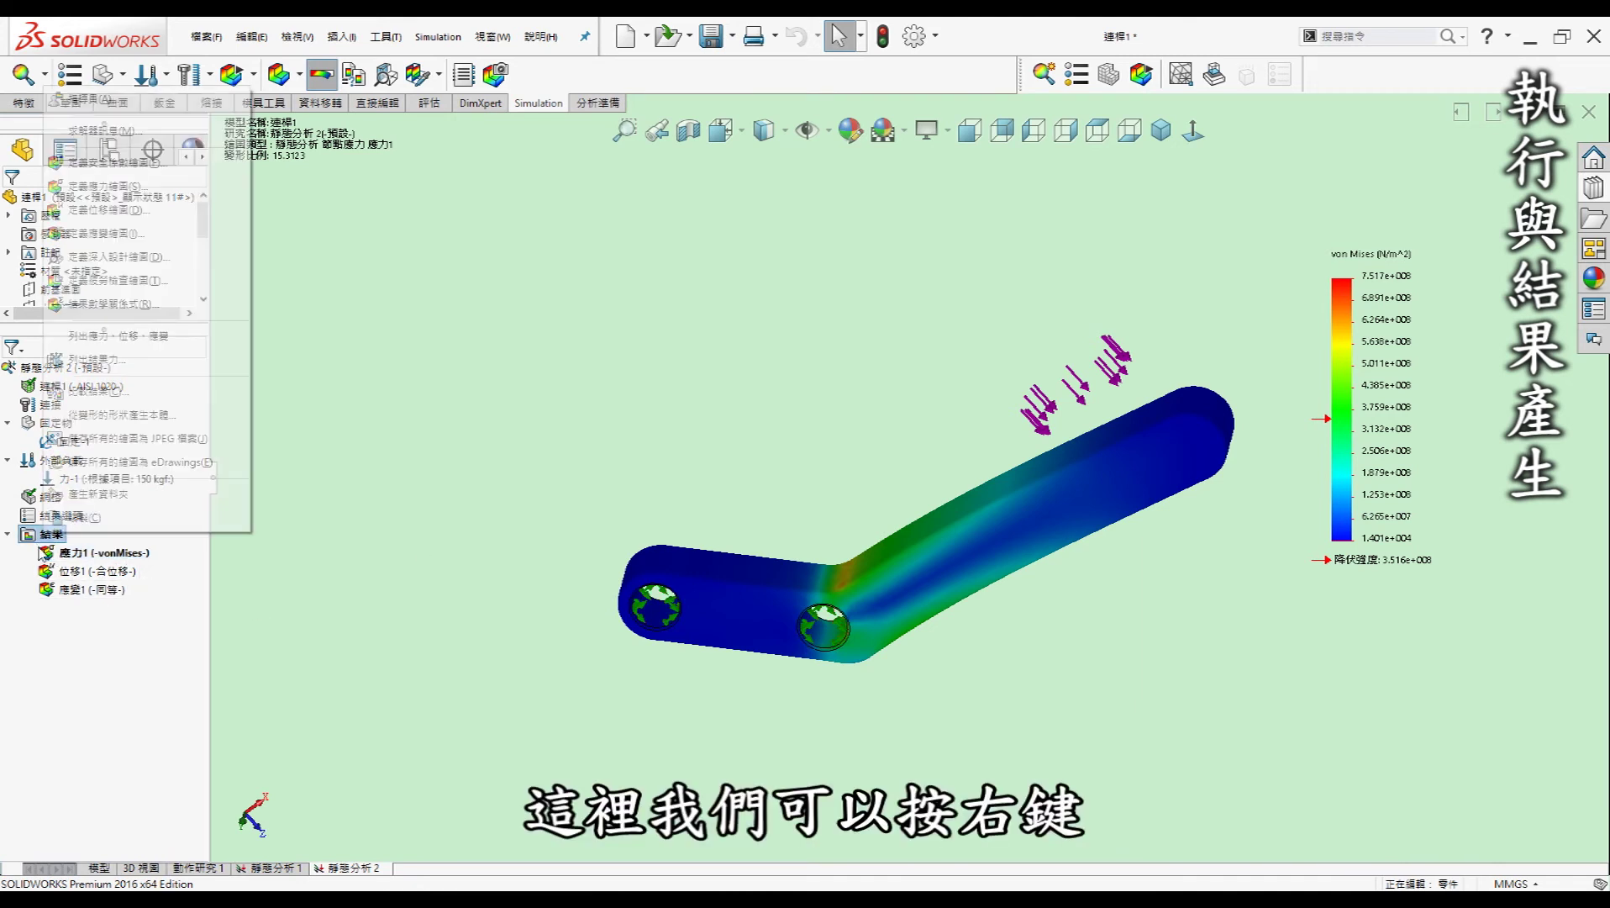
- Define a factor of safety plot for all bodies using max von Mises stress versus yield strength
{"action": "left_click", "coordinate": [153, 163]}
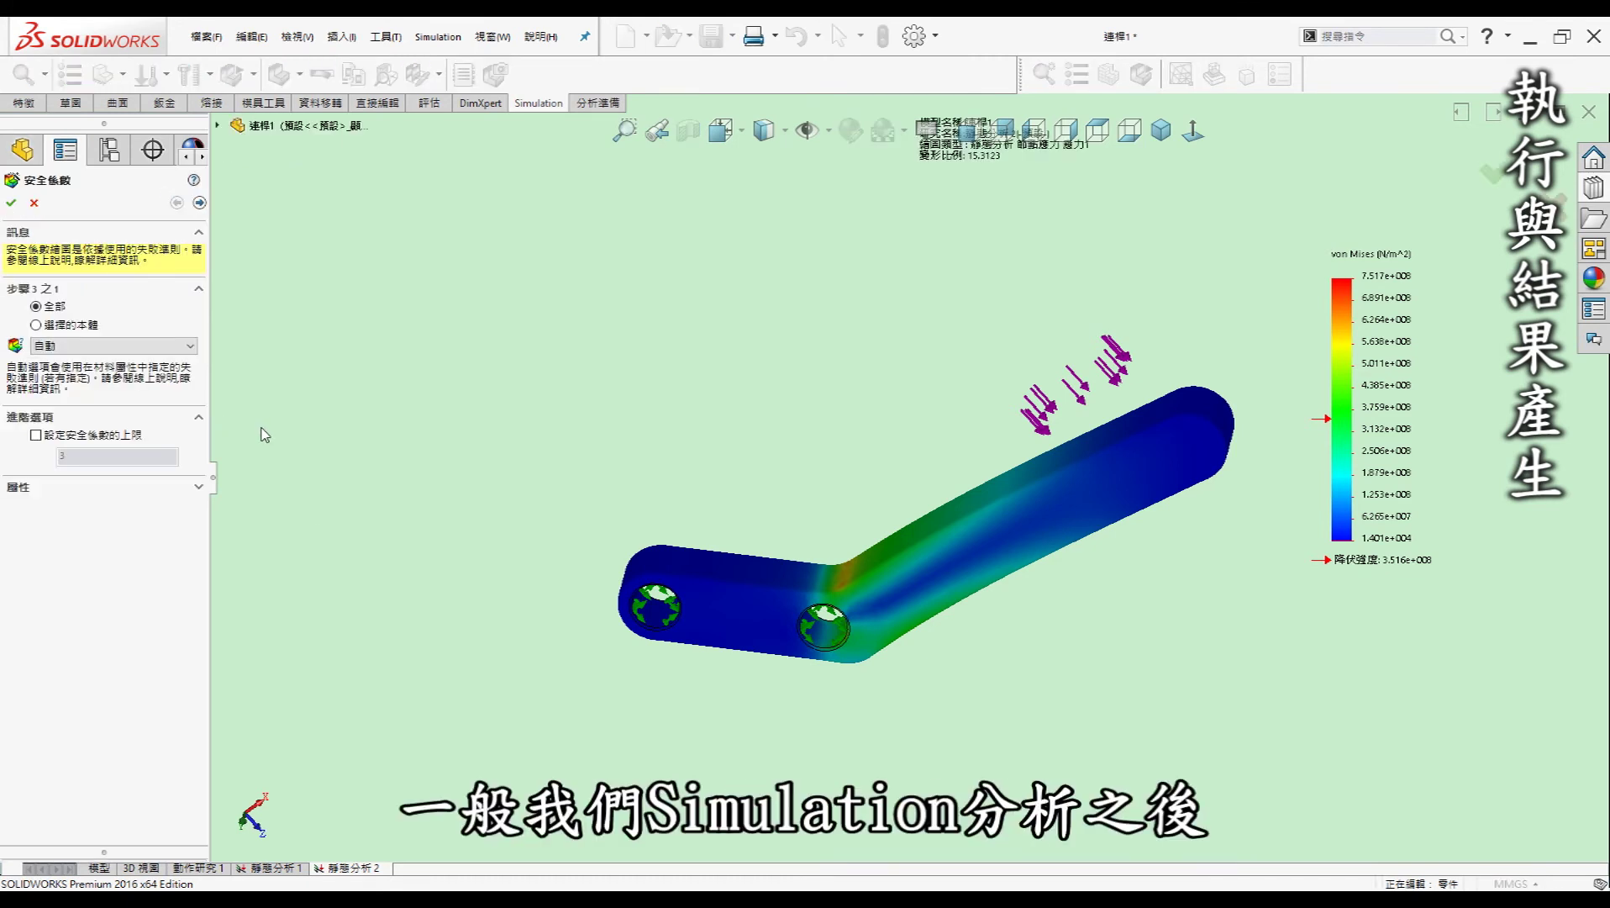
{"action": "left_click", "coordinate": [84, 326]}
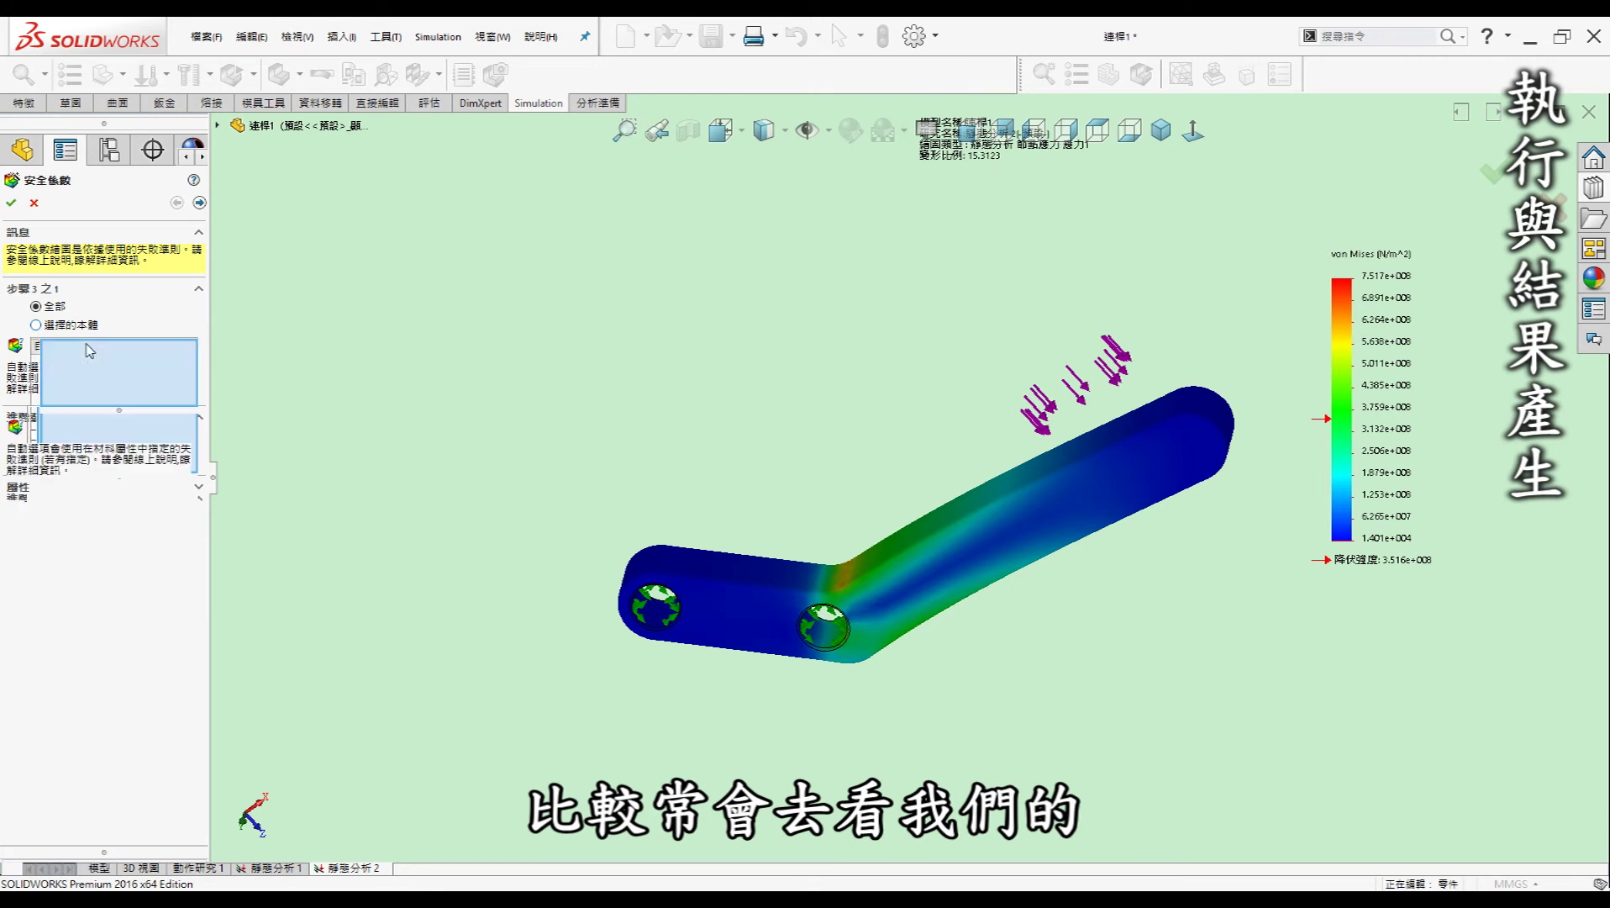
{"action": "left_click", "coordinate": [56, 306]}
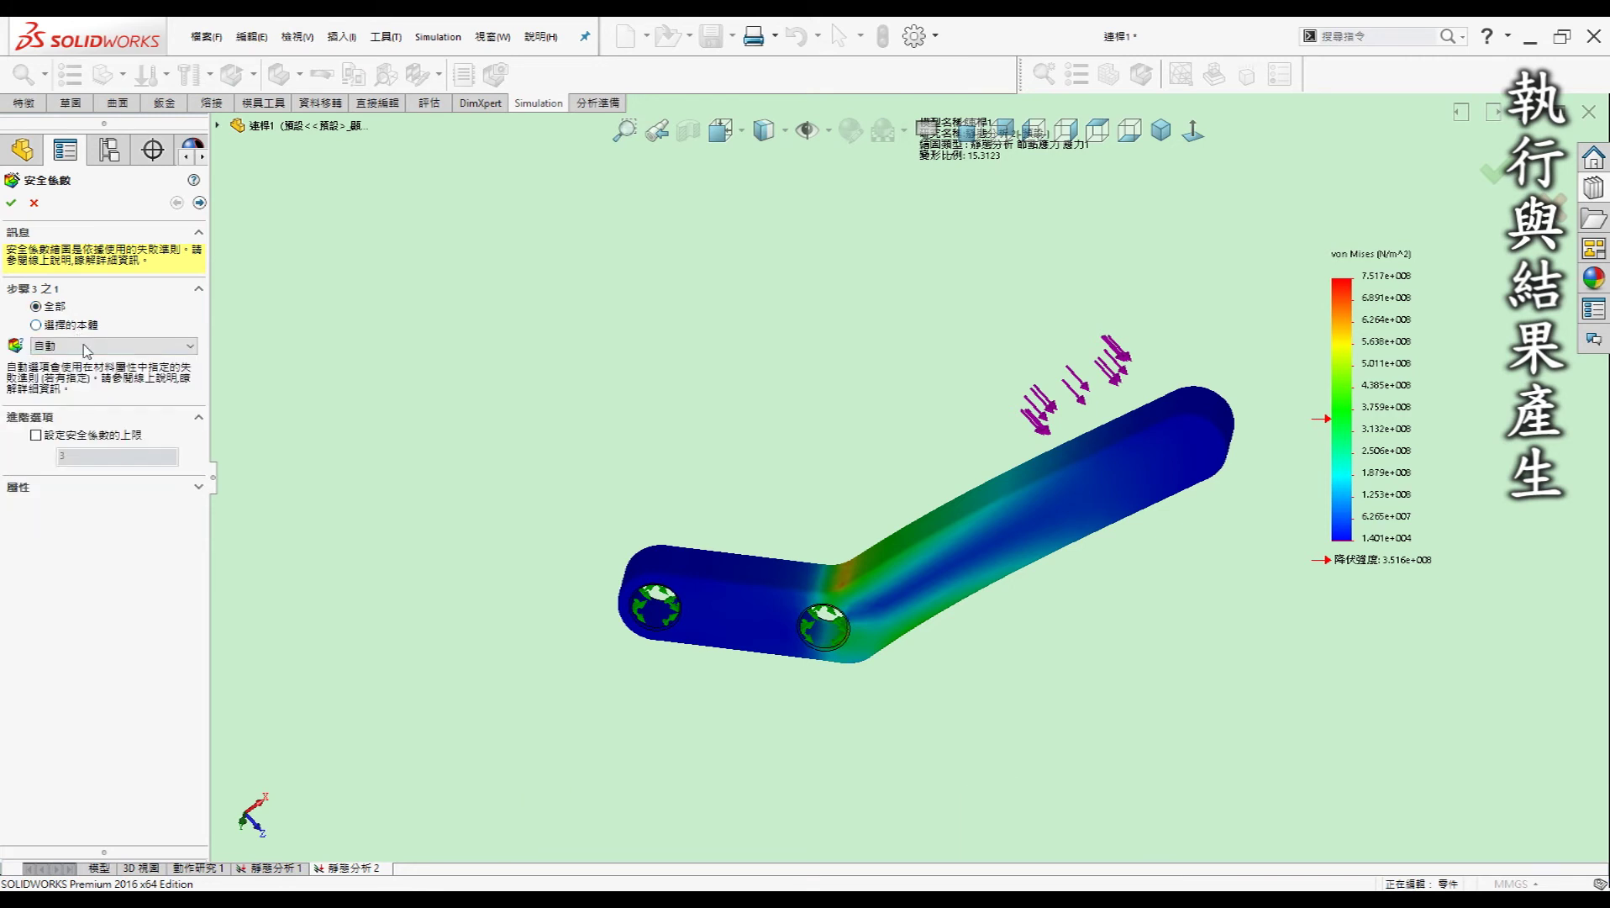
{"action": "left_click", "coordinate": [89, 347]}
{"action": "left_click", "coordinate": [134, 361]}
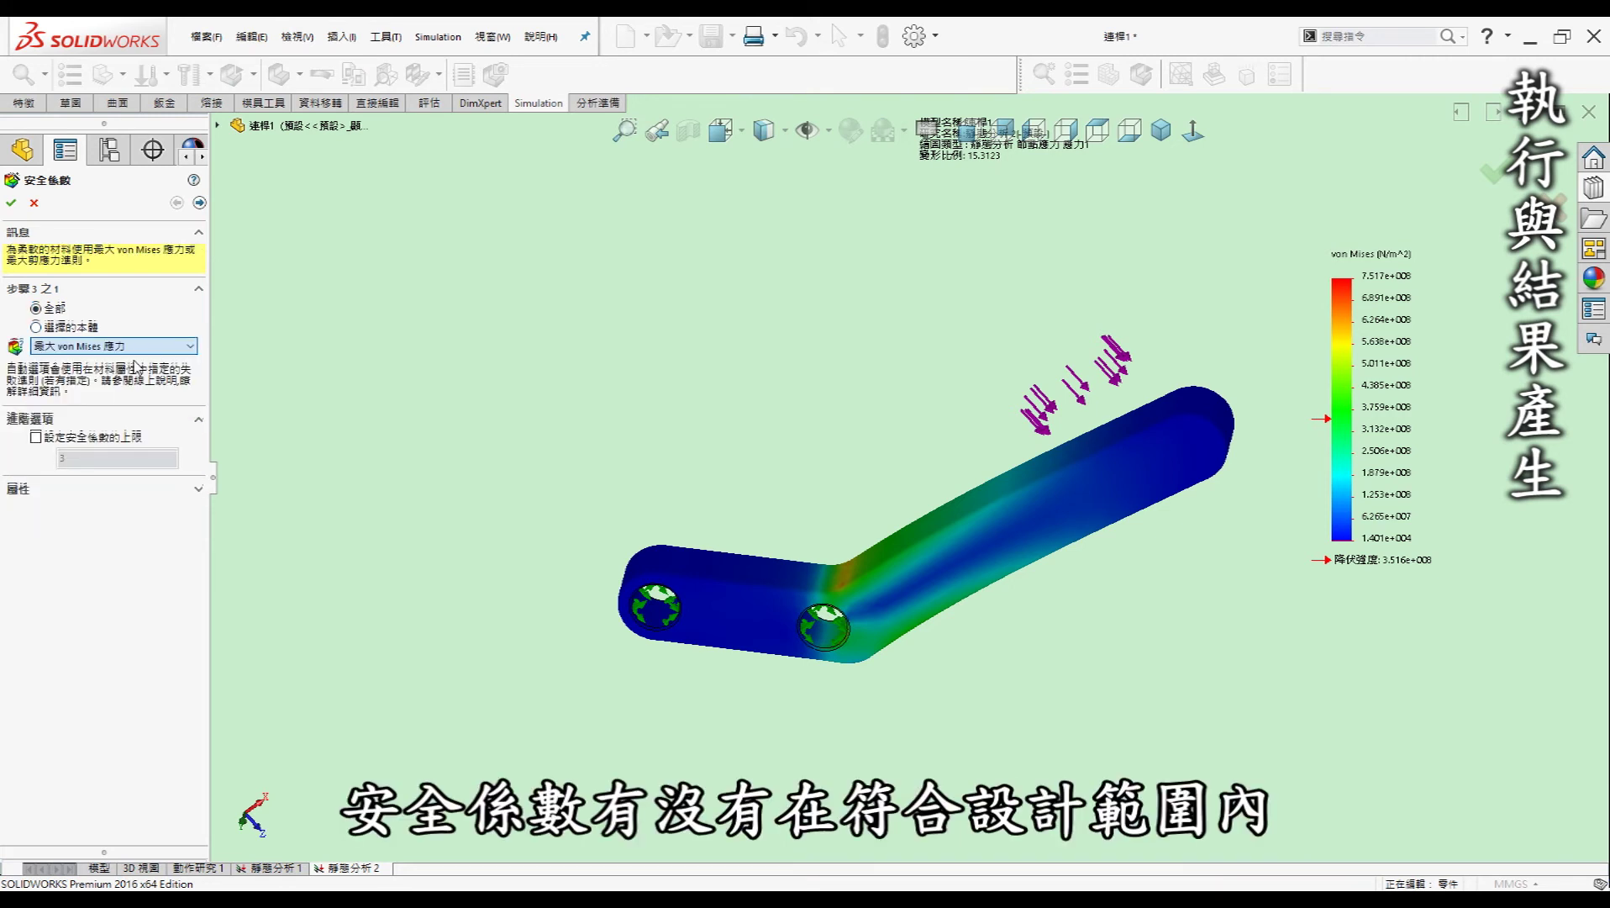
{"action": "left_click", "coordinate": [199, 202]}
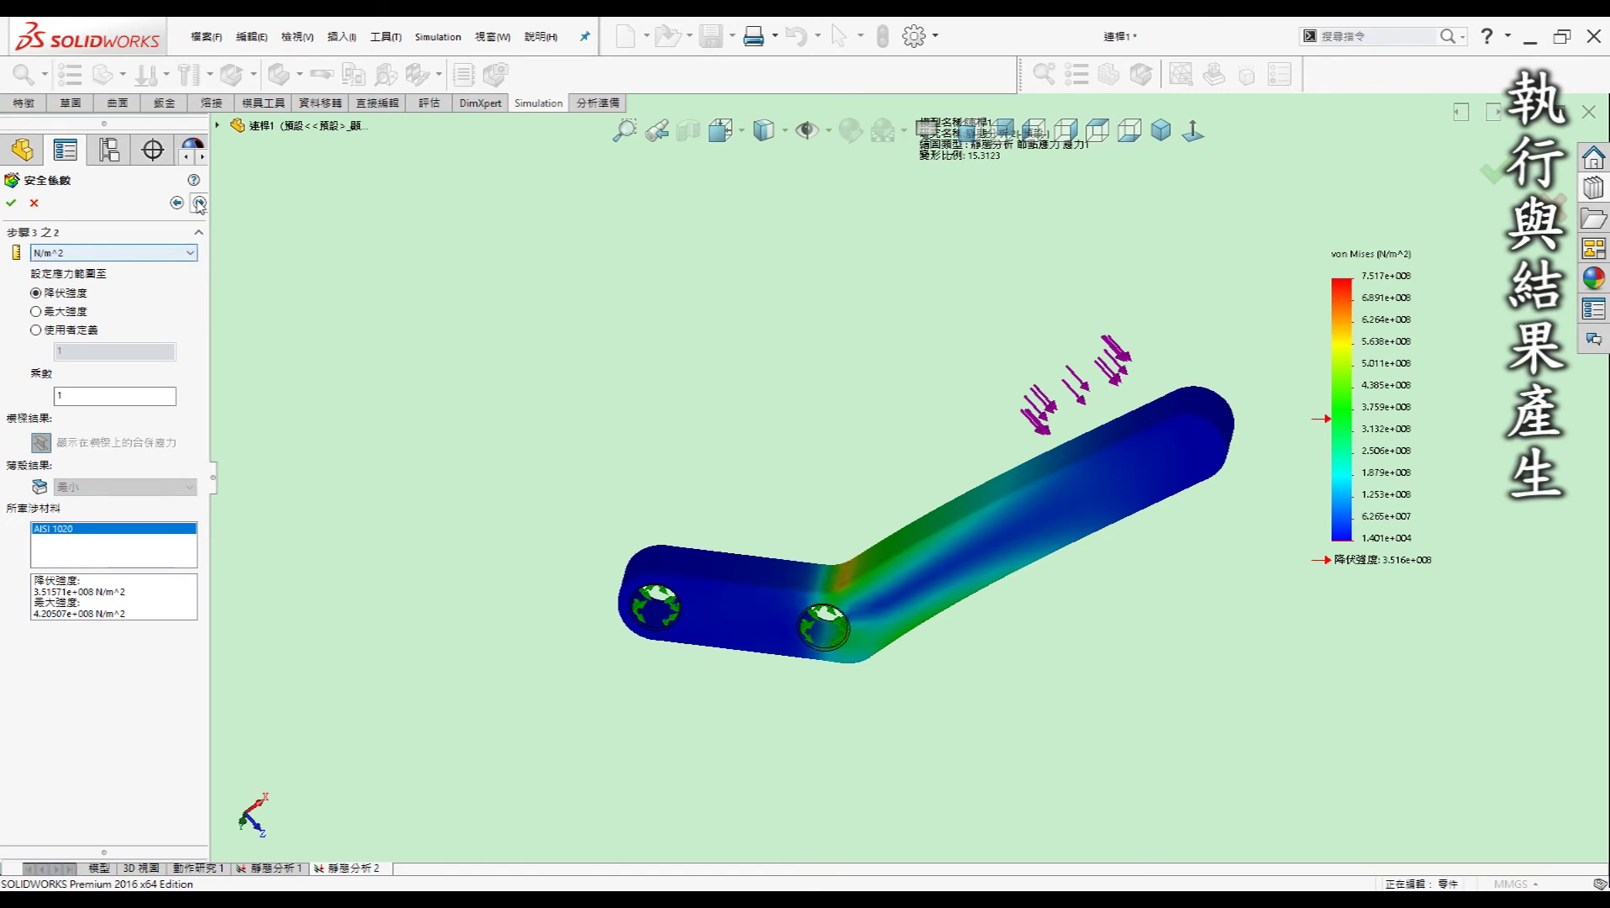
{"action": "left_click", "coordinate": [199, 202]}
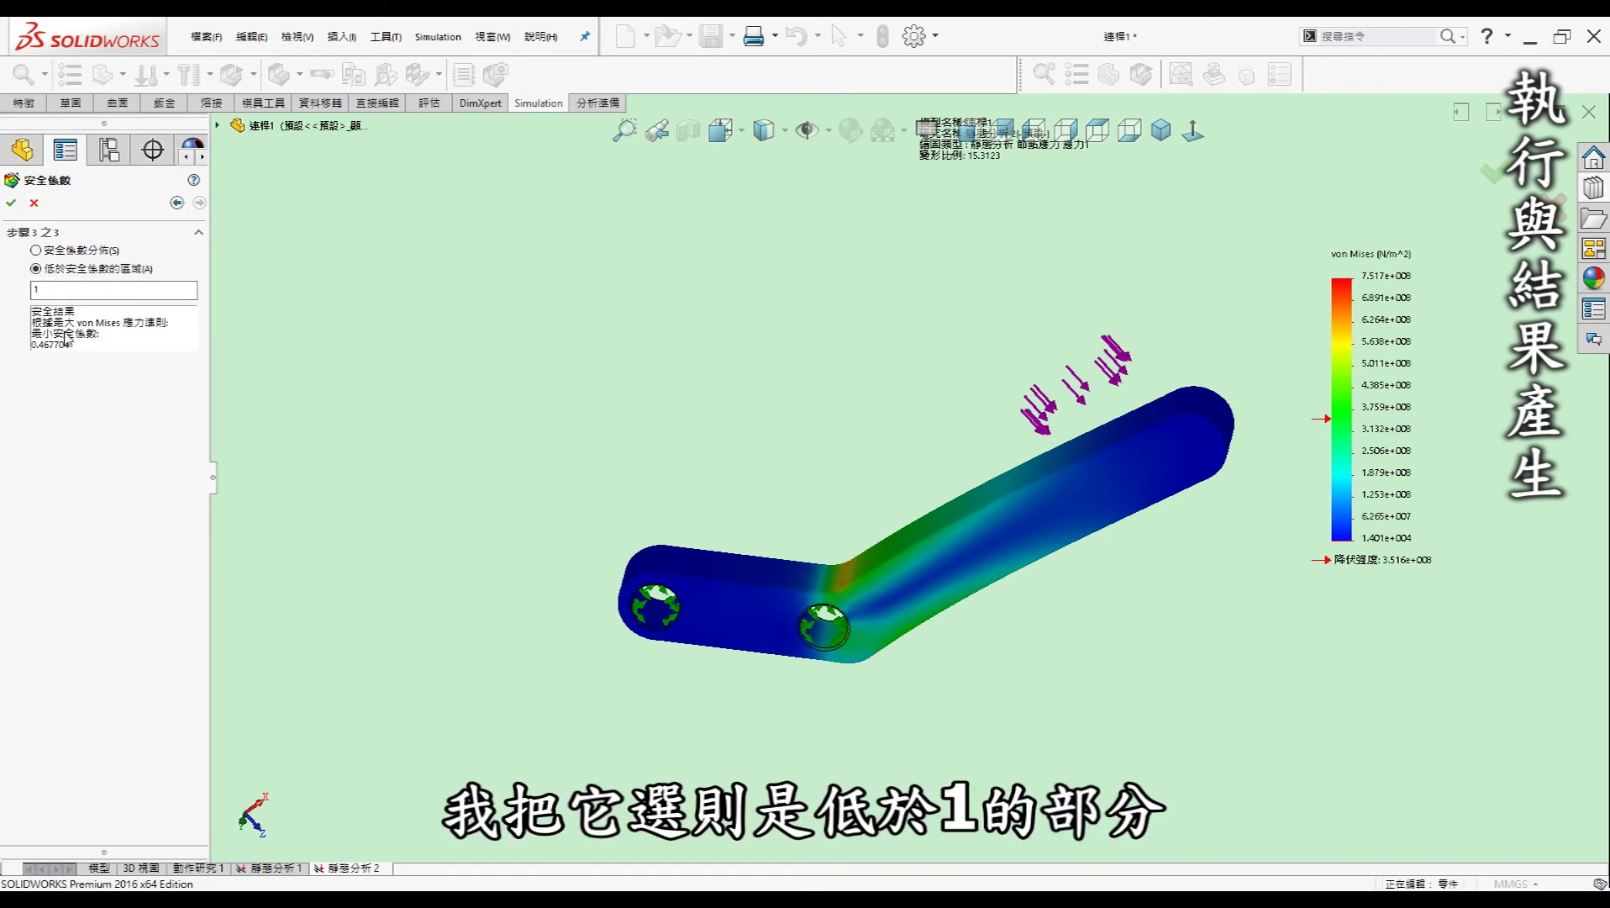
{"action": "left_click", "coordinate": [11, 203]}
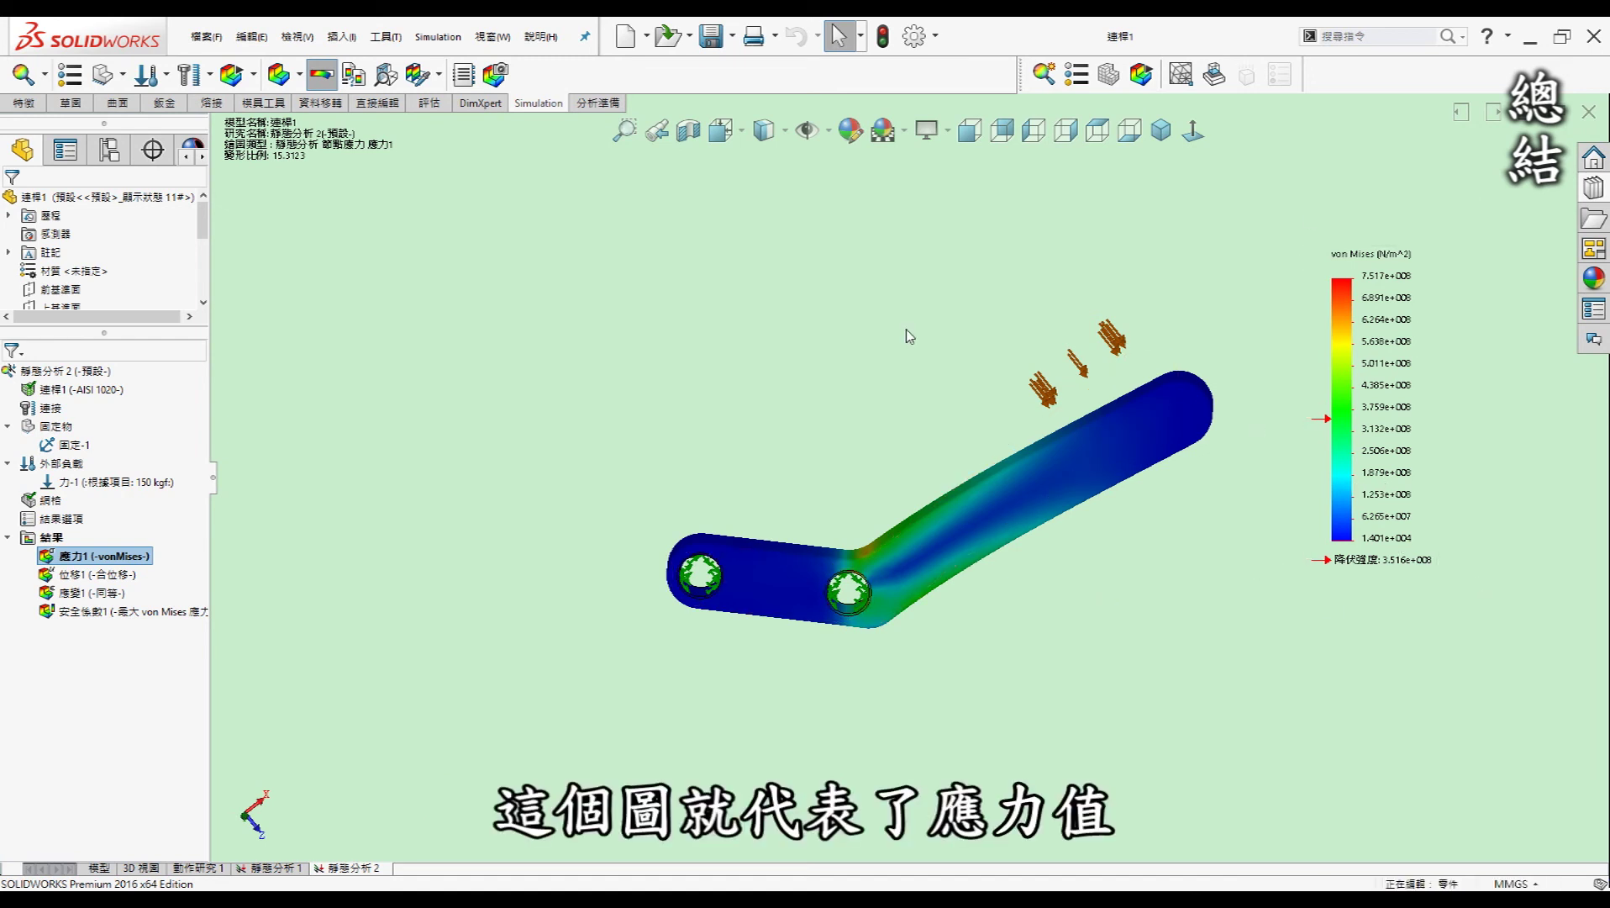
- Show the Factor of Safety1 plot and zoom in on its red unsafe regions
{"action": "middle_click_drag", "start_coordinate": [887, 332], "coordinate": [892, 338]}
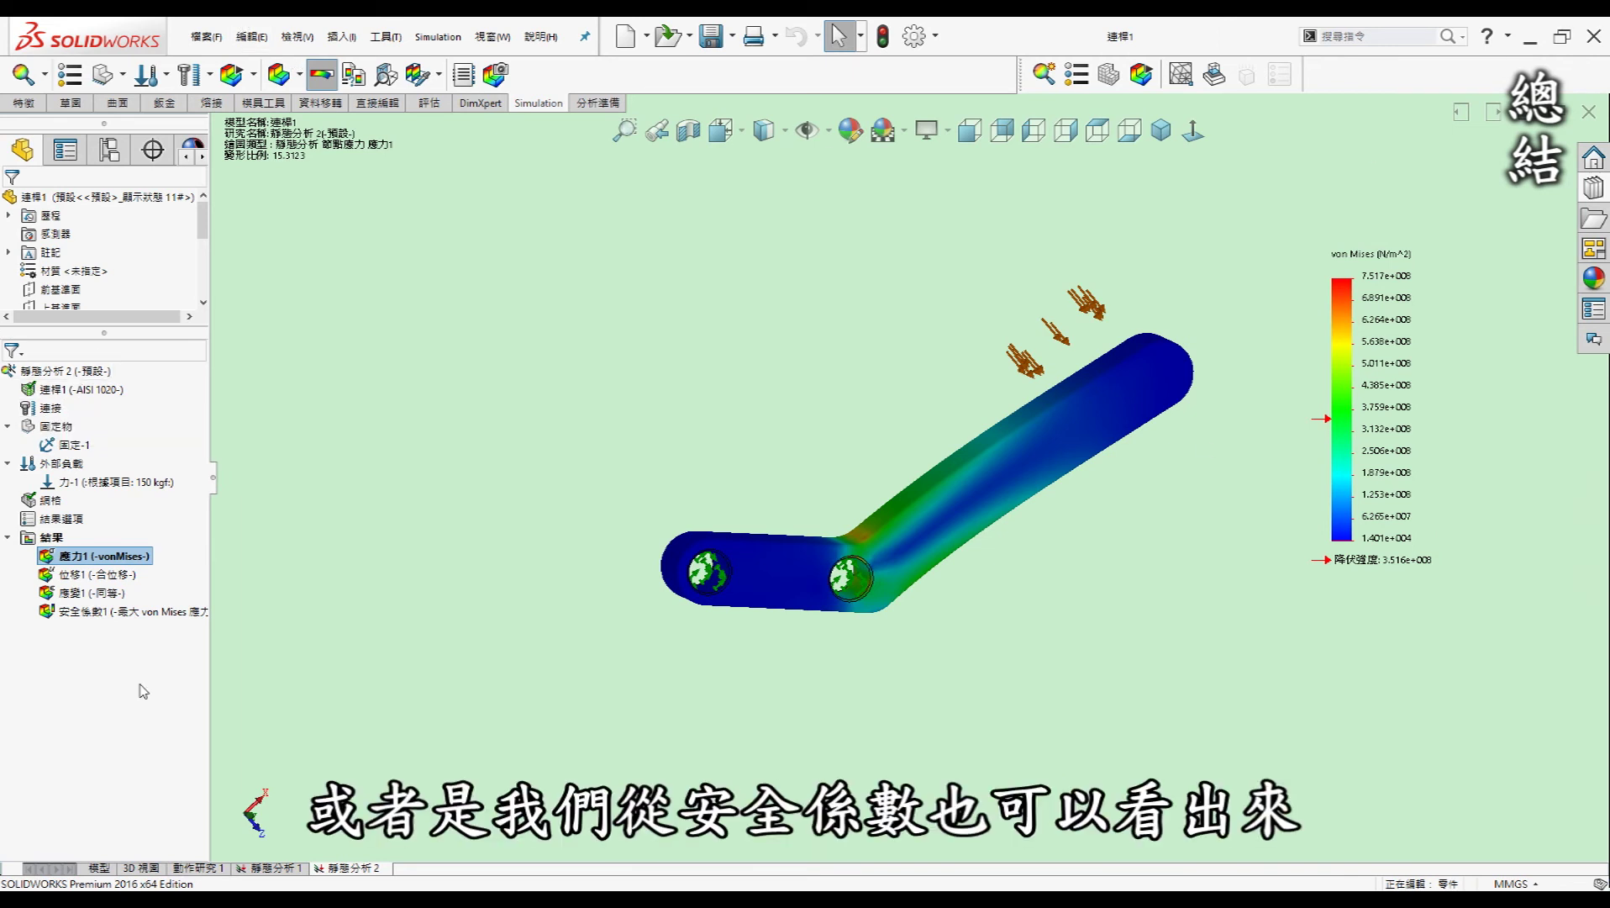
{"action": "double_click", "coordinate": [117, 611]}
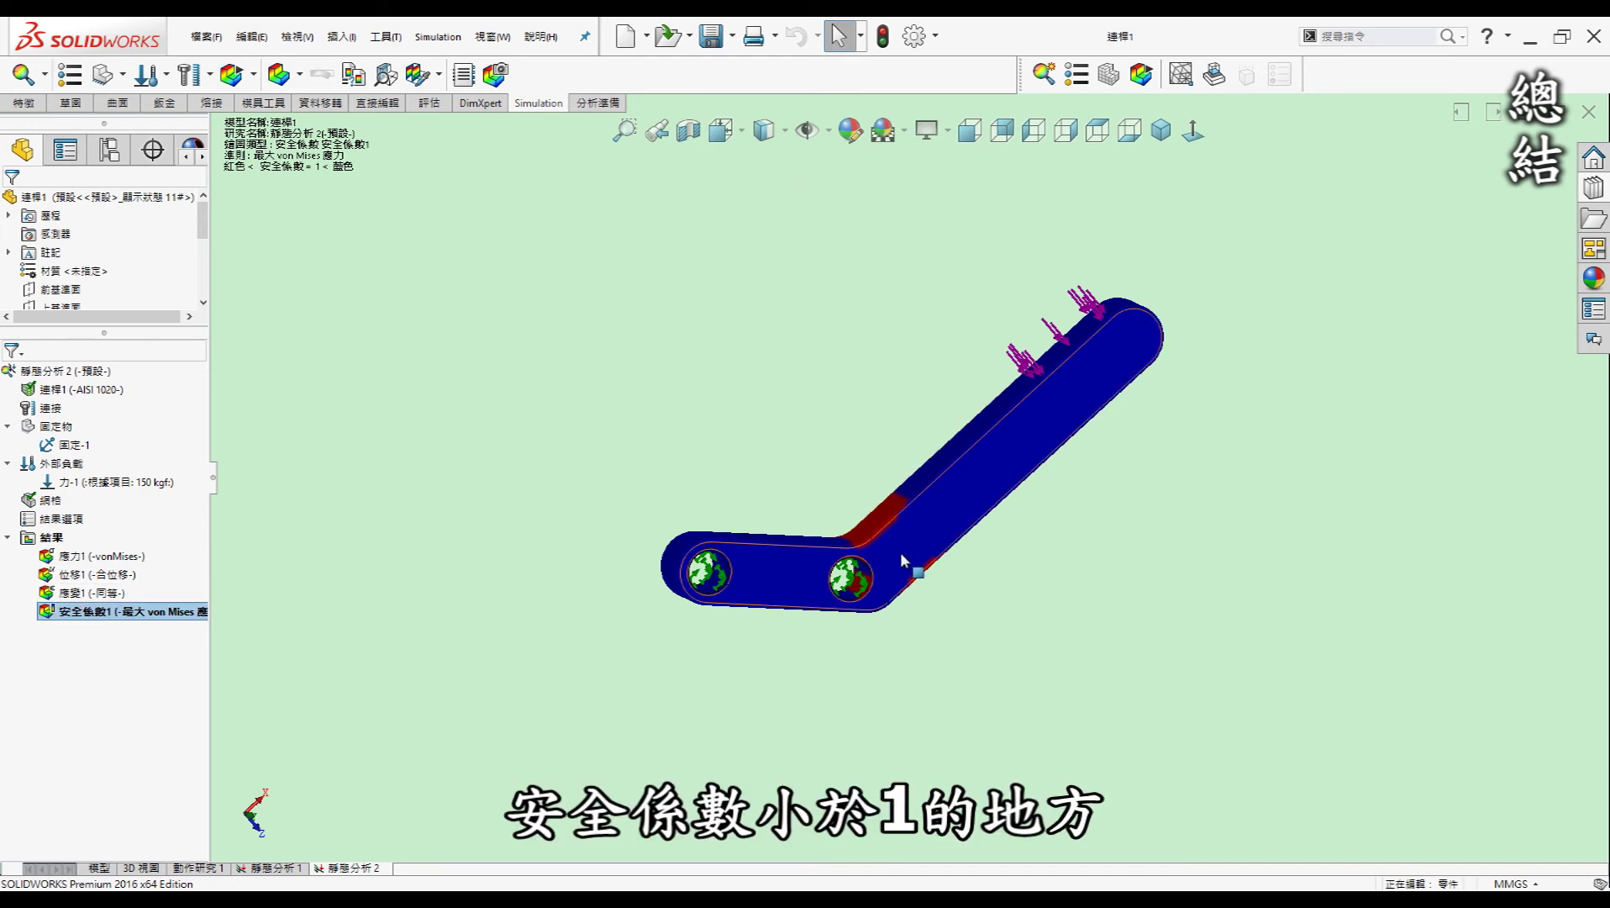
{"action": "scroll", "coordinate": [975, 618], "scroll_direction": "down", "scroll_amount": 3}
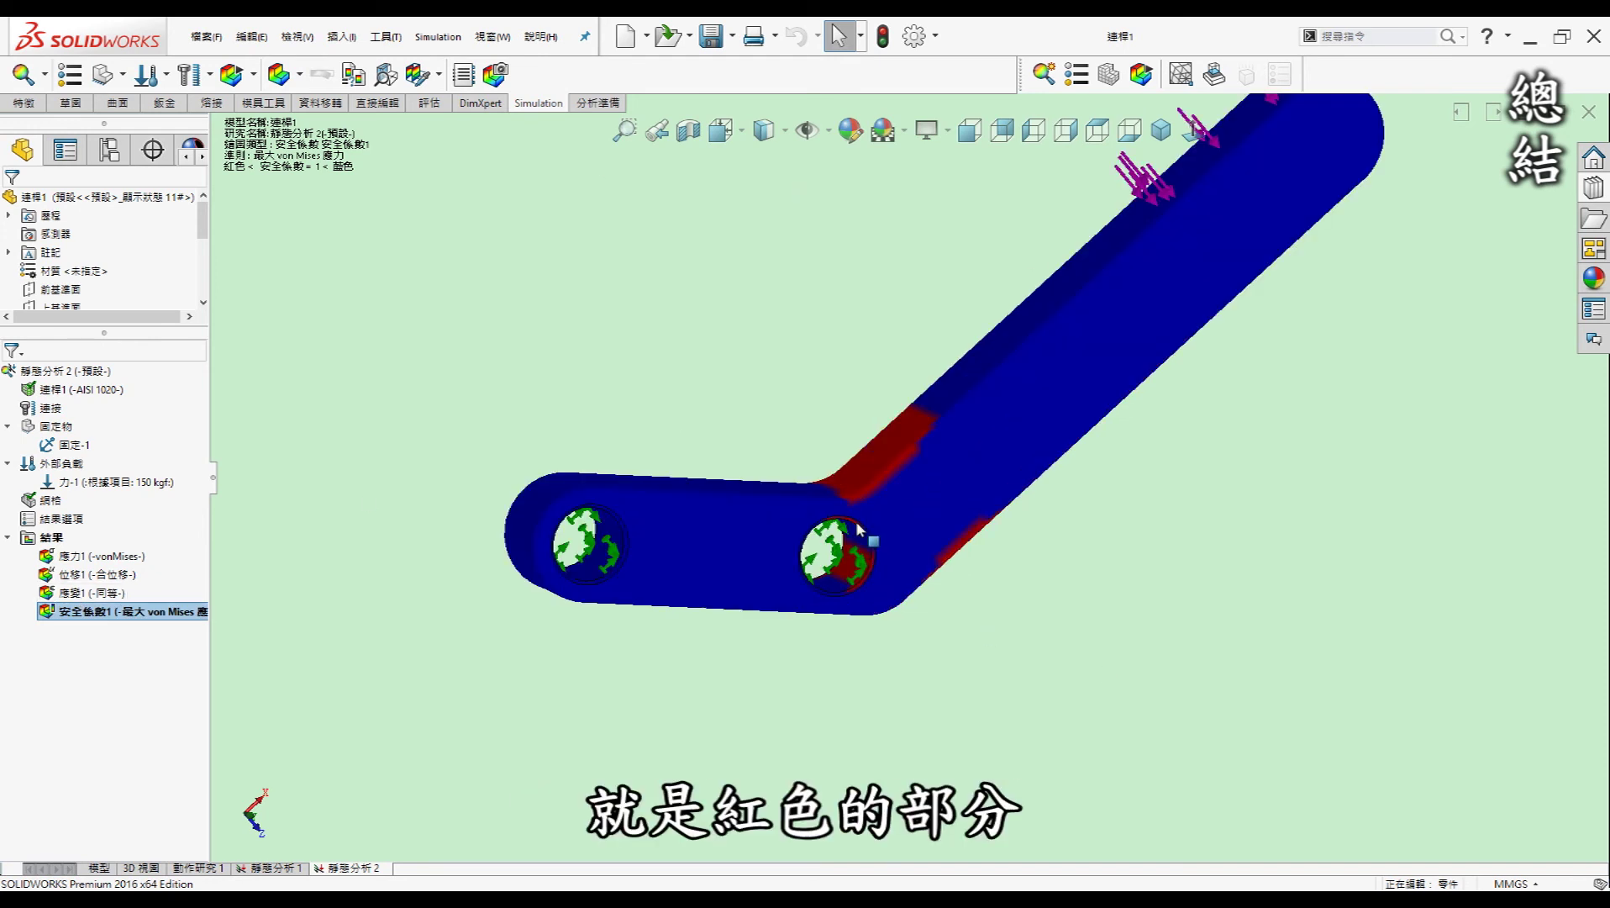
{"action": "scroll", "coordinate": [1031, 600], "scroll_direction": "up", "scroll_amount": 1}
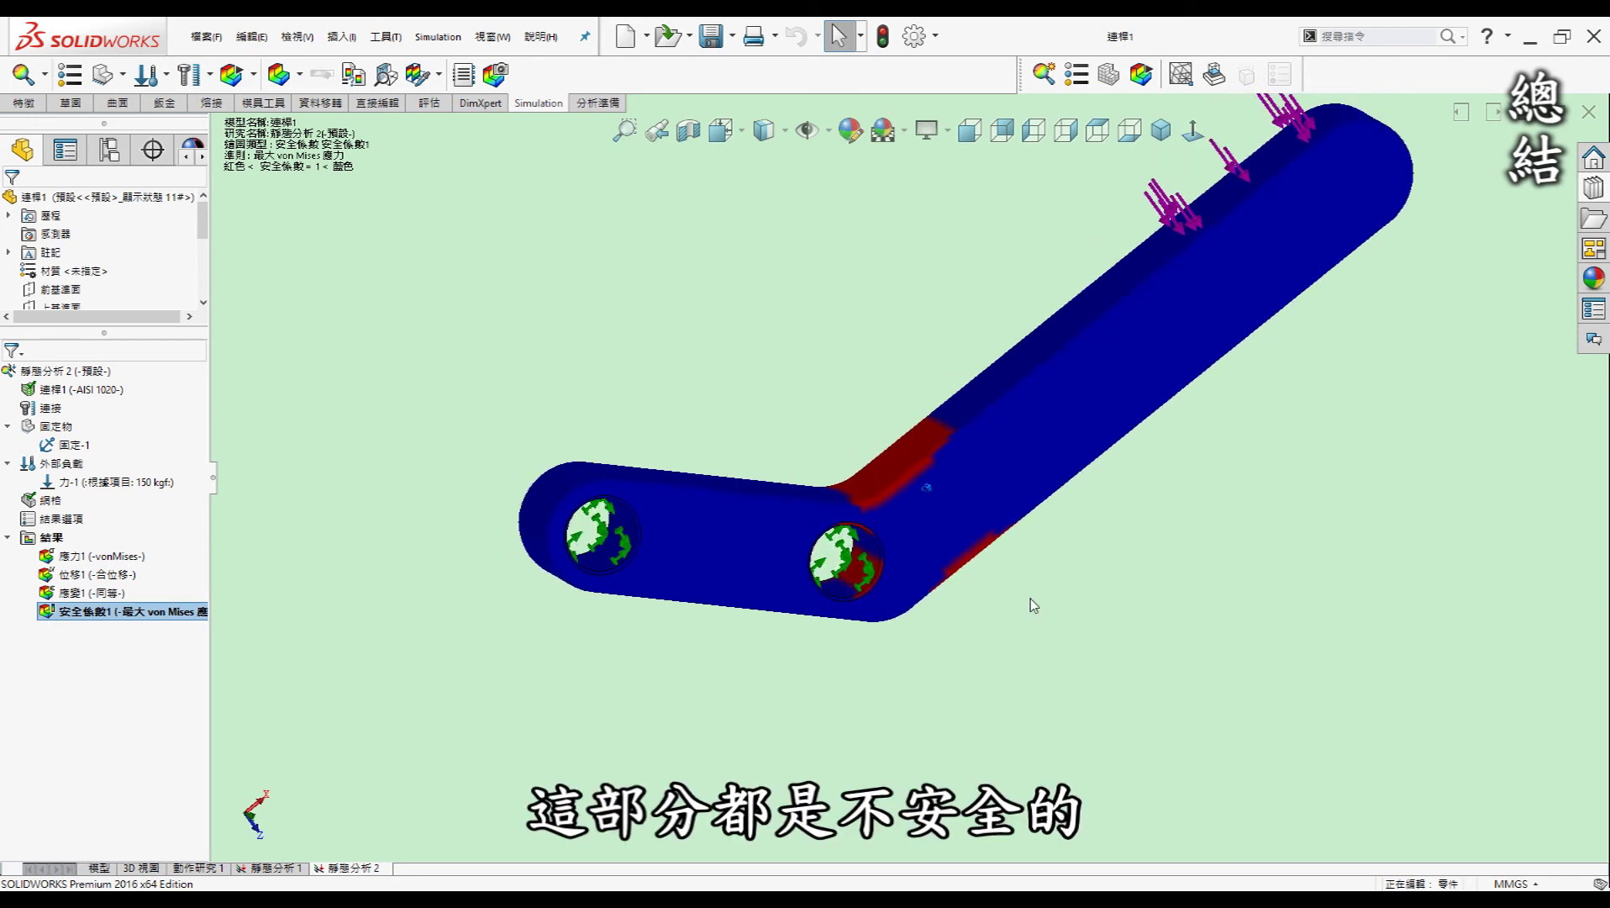
{"action": "scroll", "coordinate": [1031, 599], "scroll_direction": "up", "scroll_amount": 1}
{"action": "scroll", "coordinate": [1030, 600], "scroll_direction": "up", "scroll_amount": 1}
{"action": "key", "text": "ctrl+Down"}
{"action": "key", "text": "ctrl+Down"}
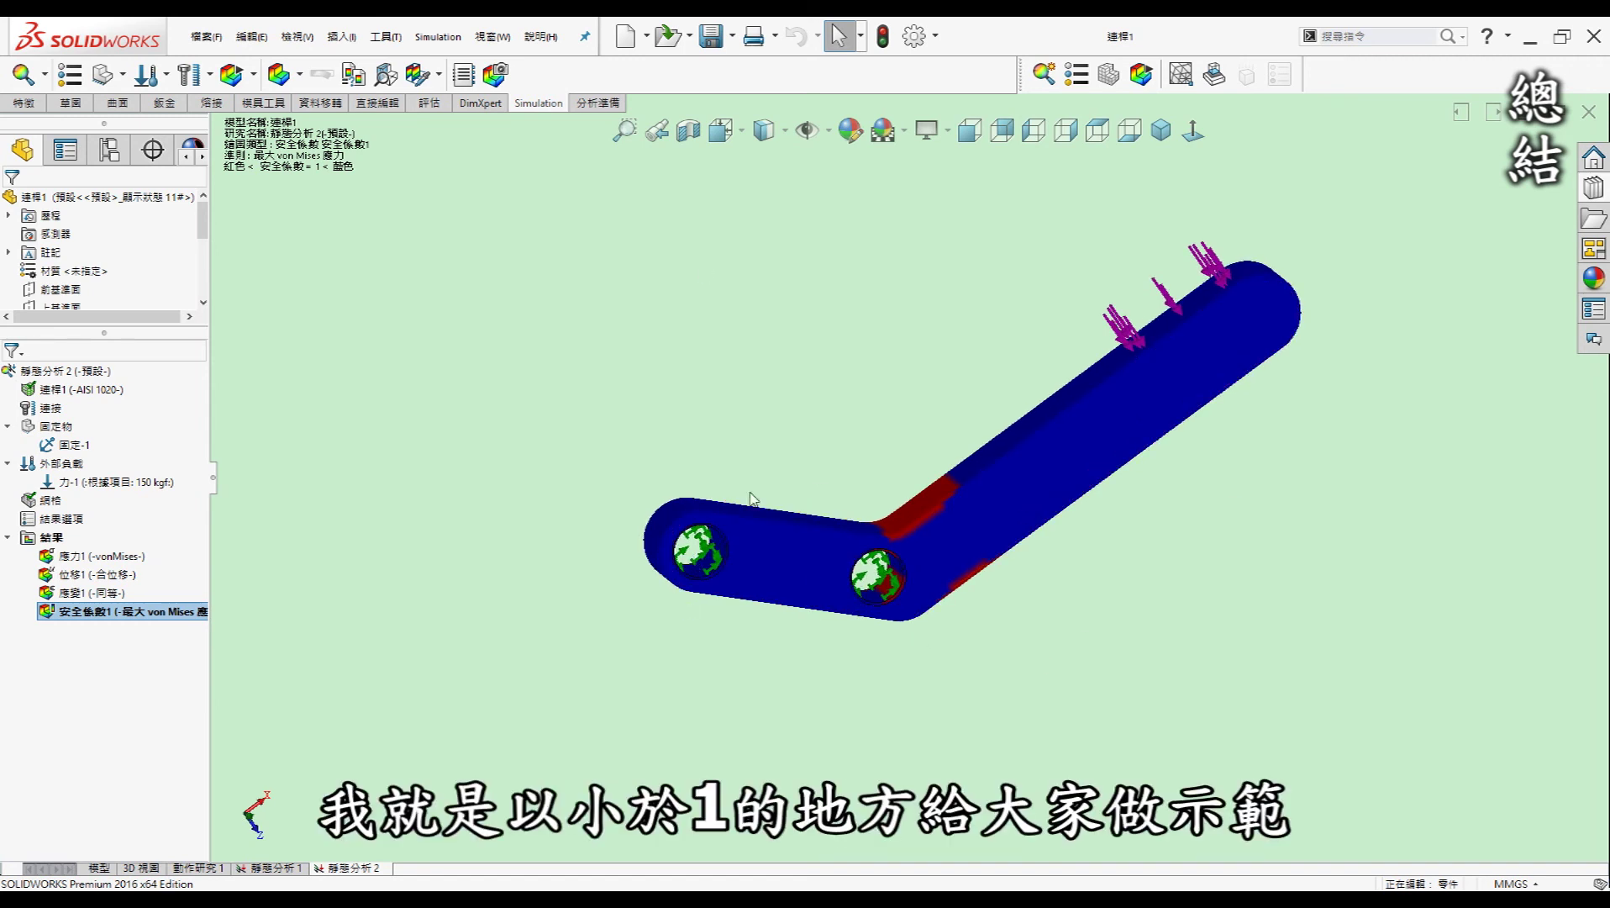
- Switch through the Stress1 plot to the Displacement1 plot, peaking at 5.261e-001 mm
{"action": "double_click", "coordinate": [101, 555]}
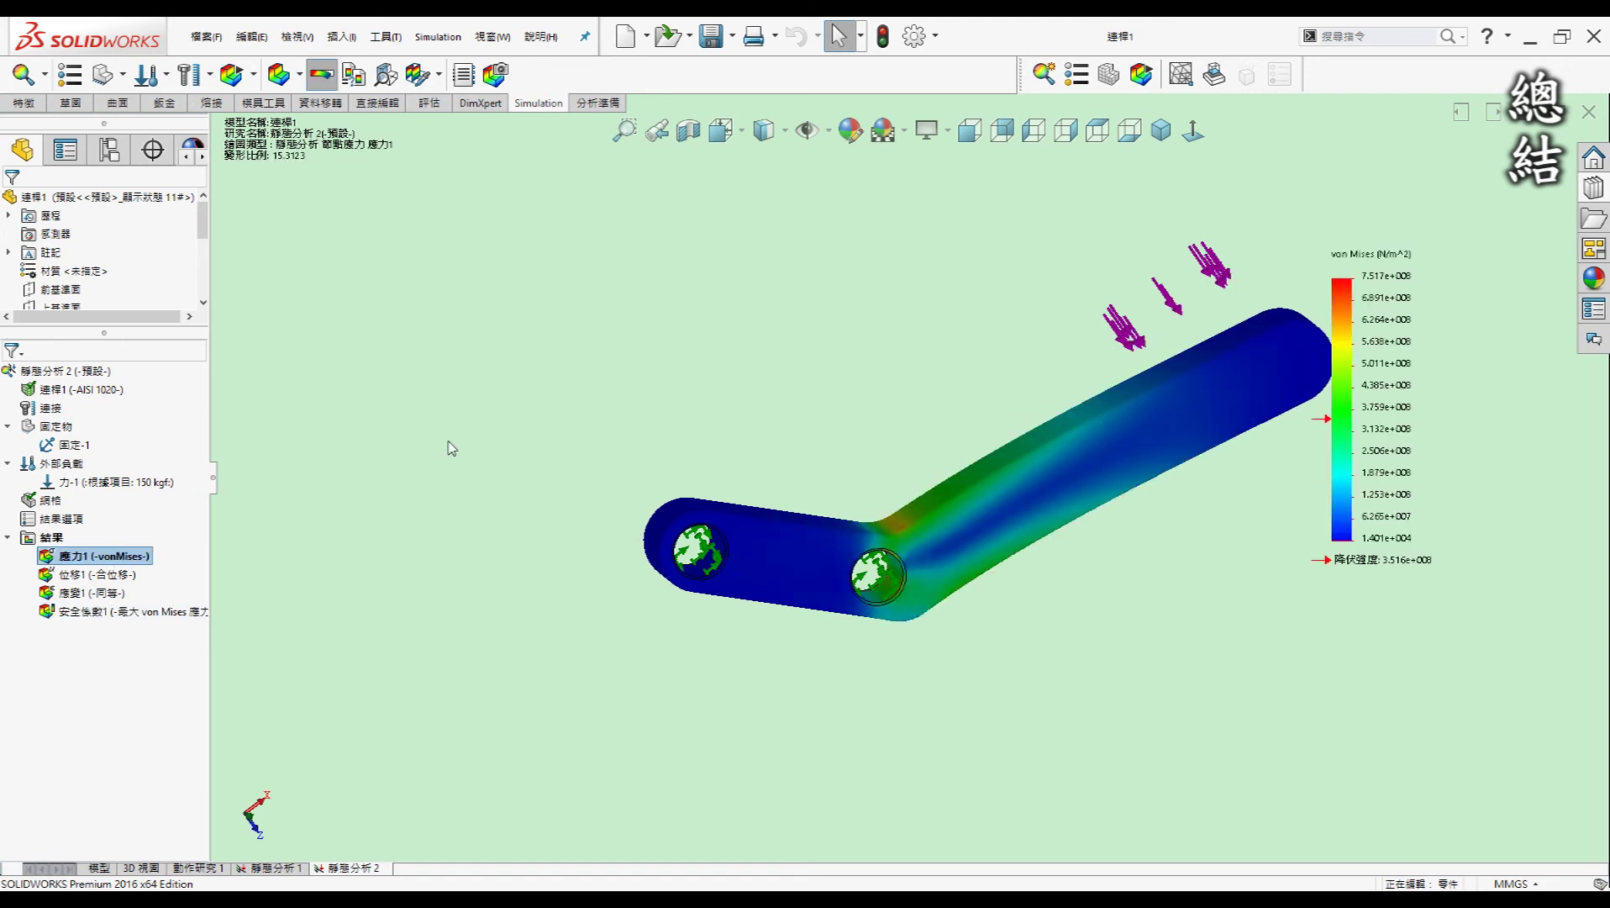
{"action": "double_click", "coordinate": [109, 575]}
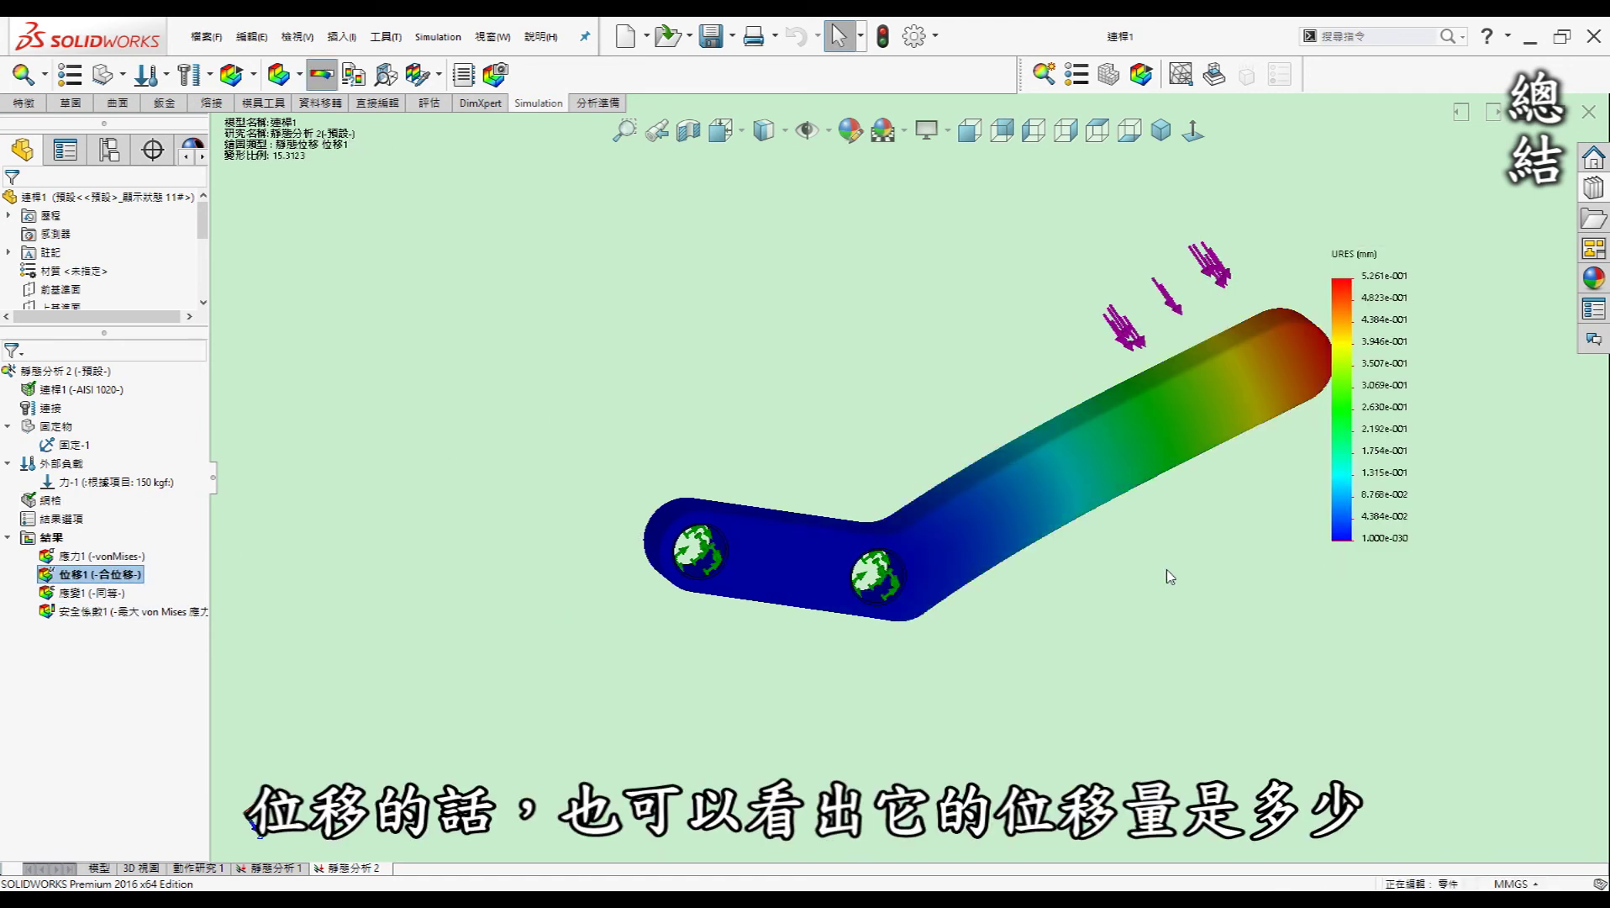
{"action": "scroll", "coordinate": [925, 550], "scroll_direction": "up", "scroll_amount": 1}
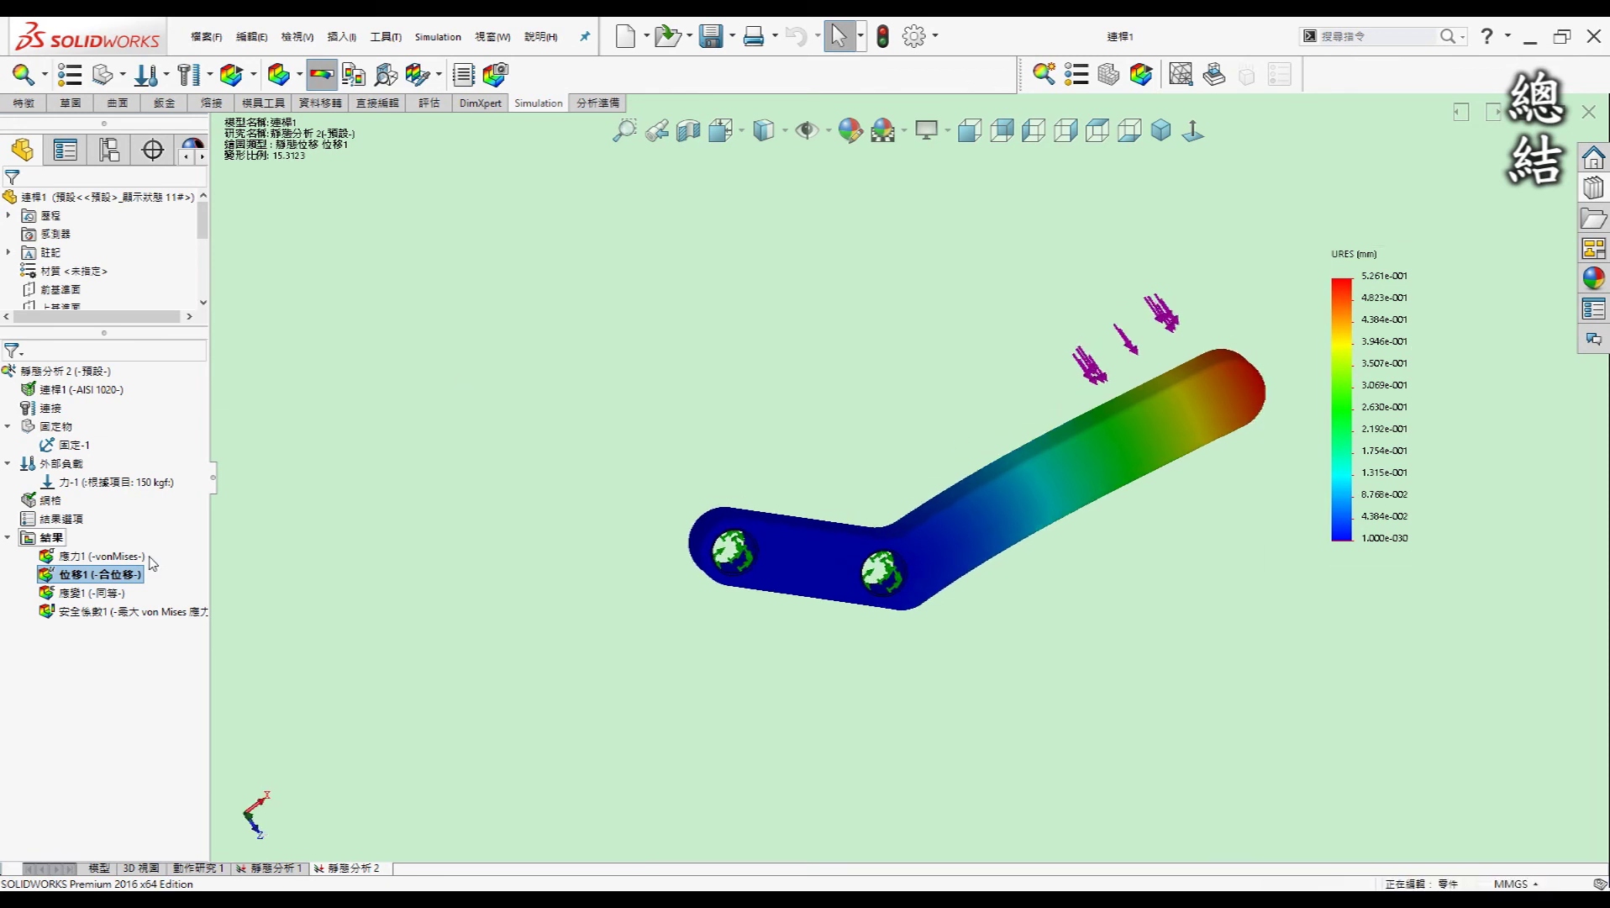
{"action": "right_click", "coordinate": [102, 578]}
{"action": "key", "text": "Escape"}
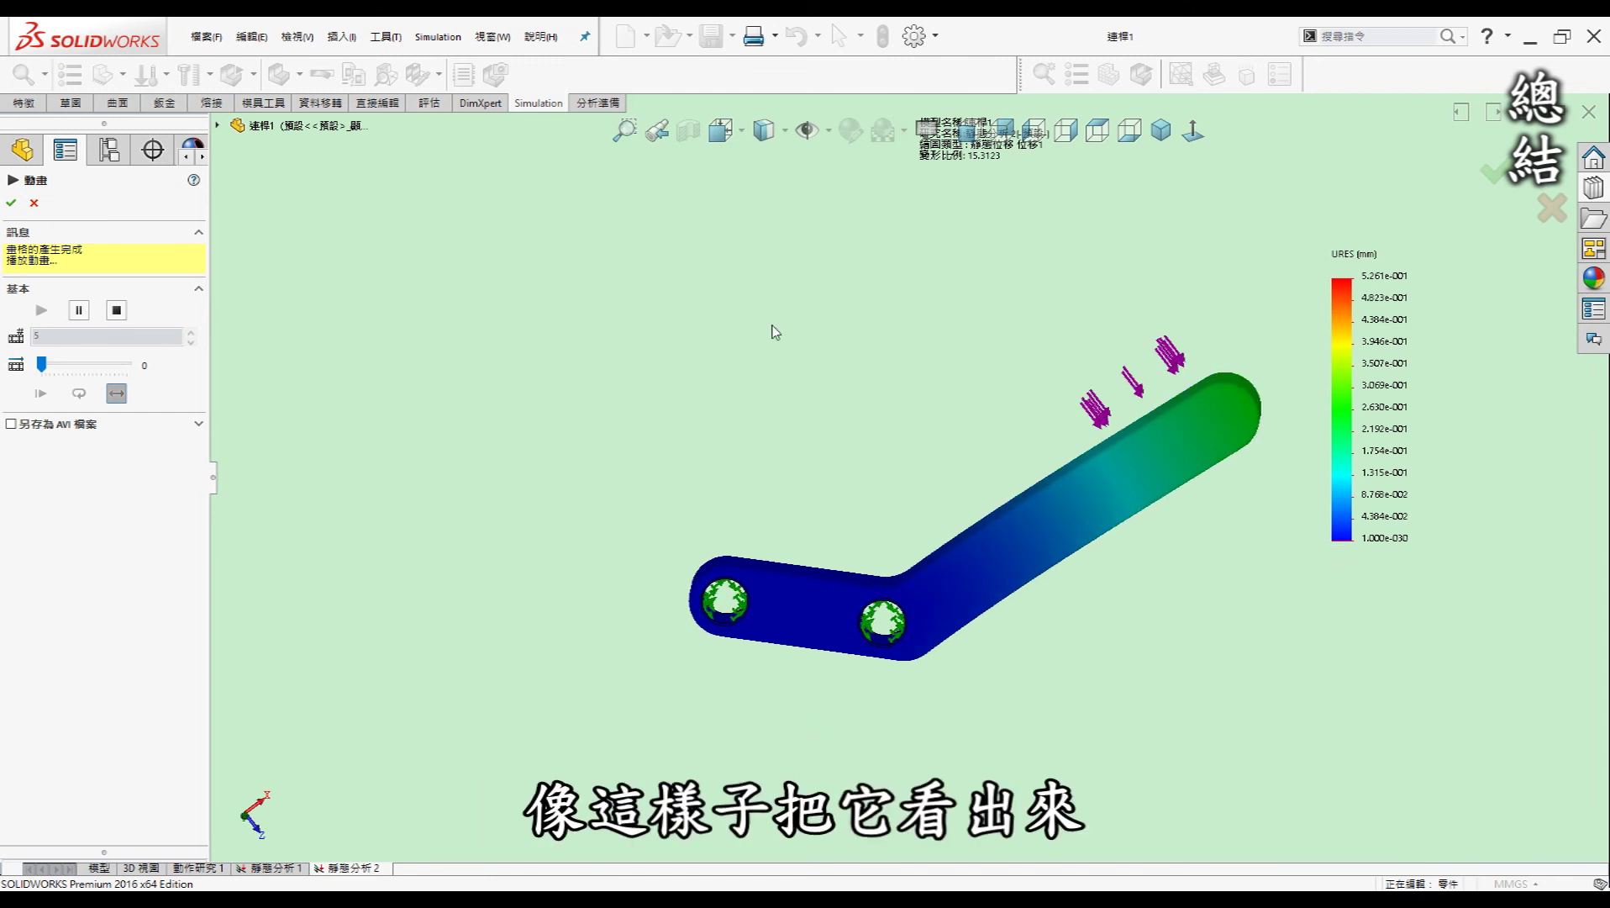
{"action": "left_click", "coordinate": [10, 204]}
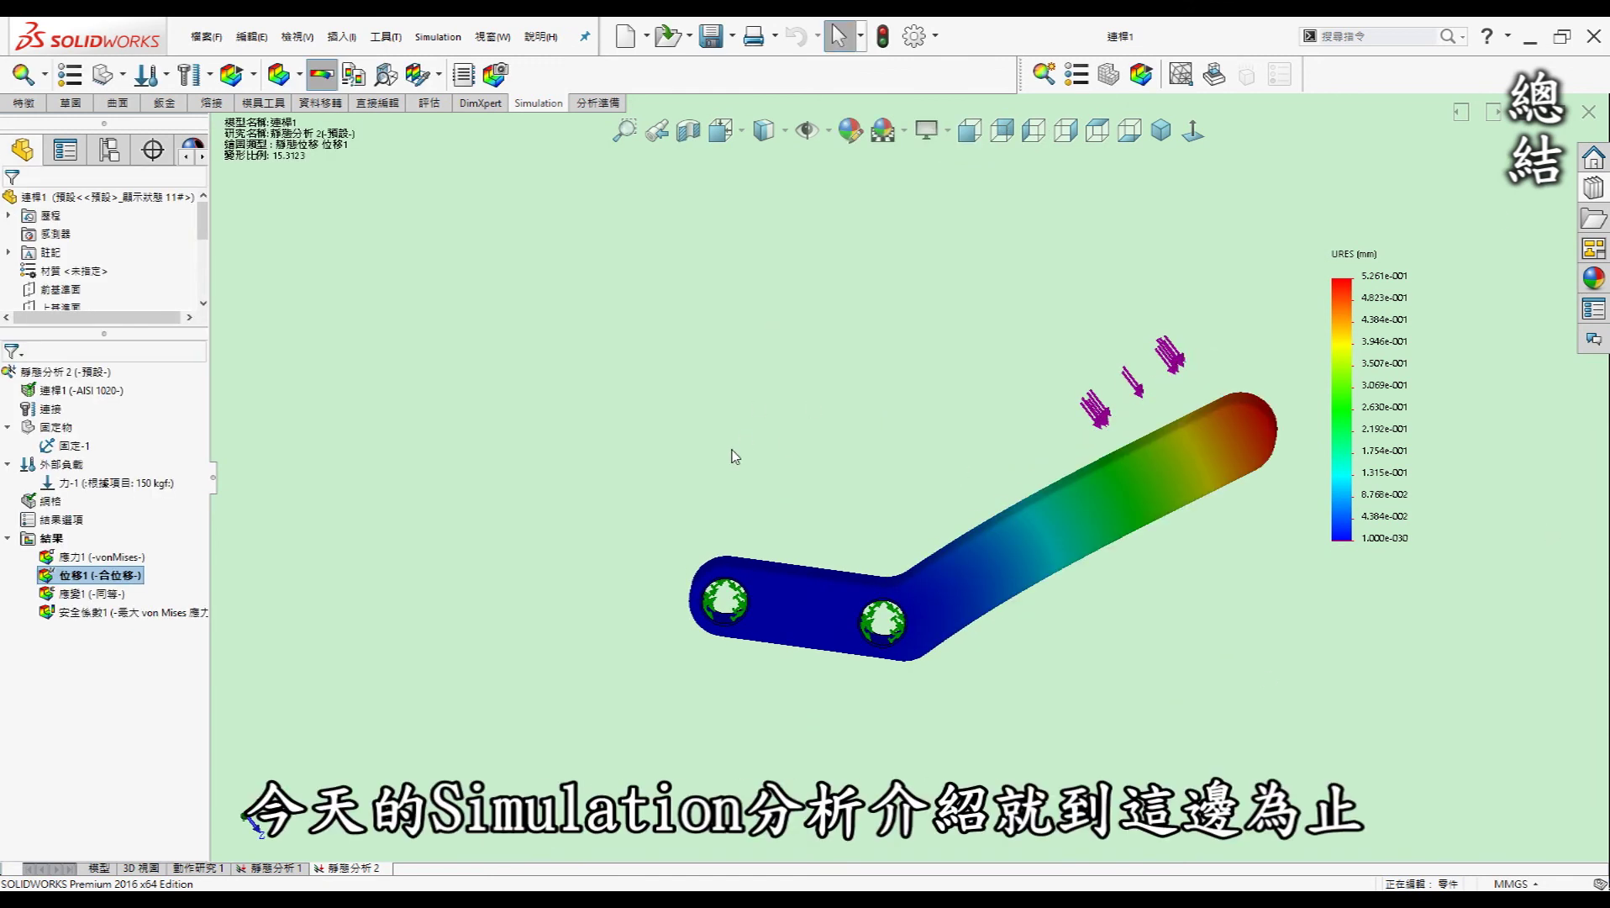
- Bring back the Stress1 von Mises plot from the Results folder
{"action": "left_click", "coordinate": [136, 557]}
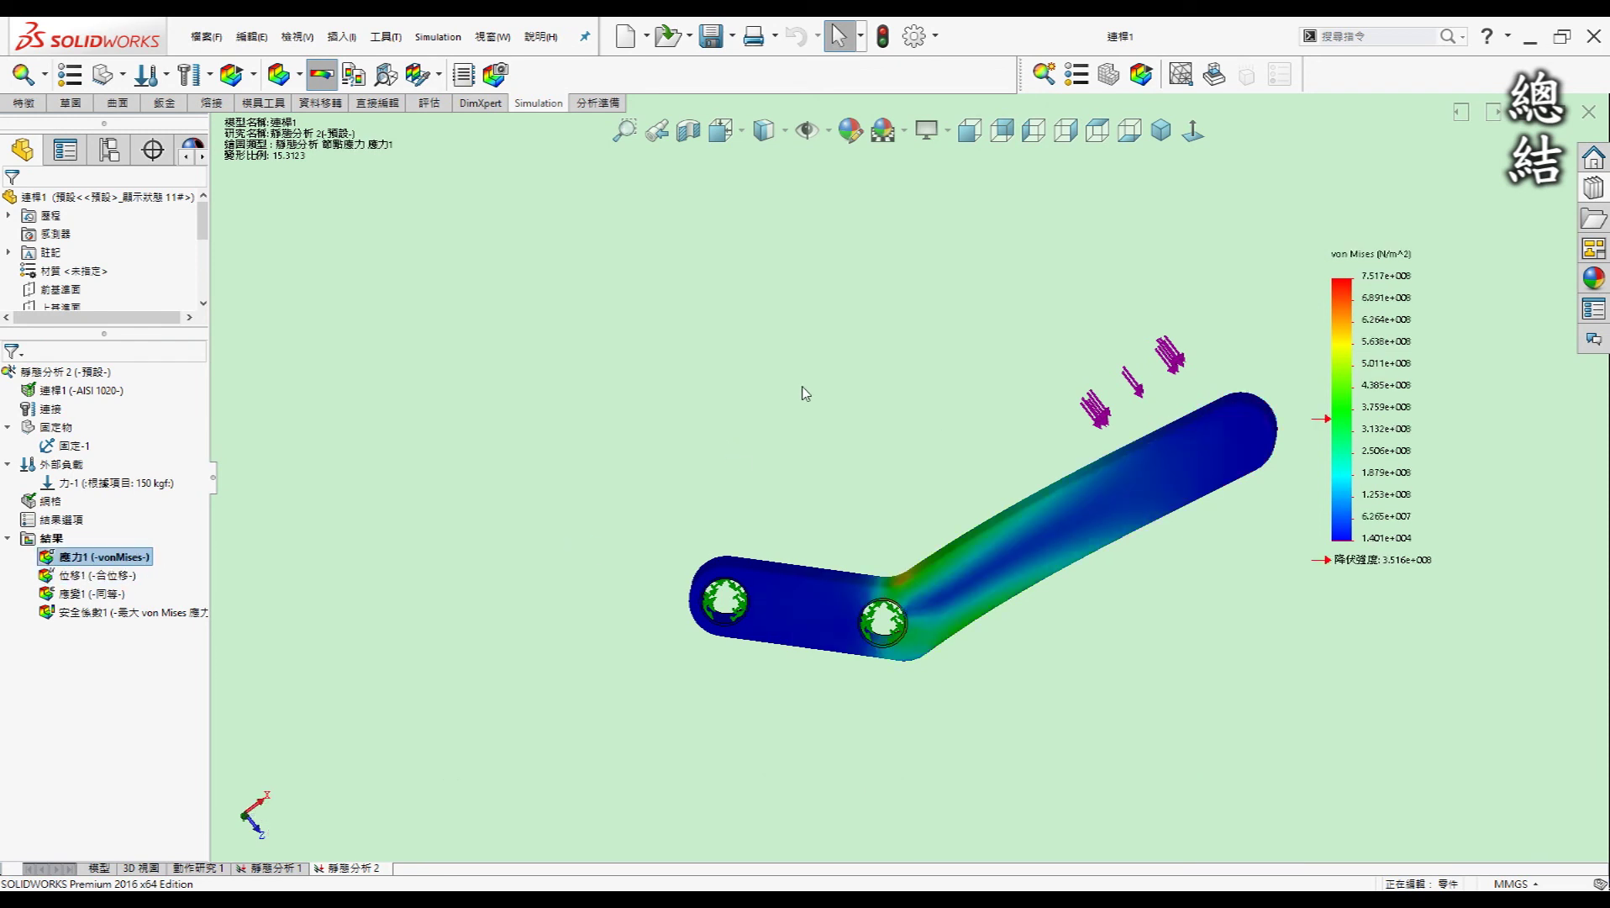